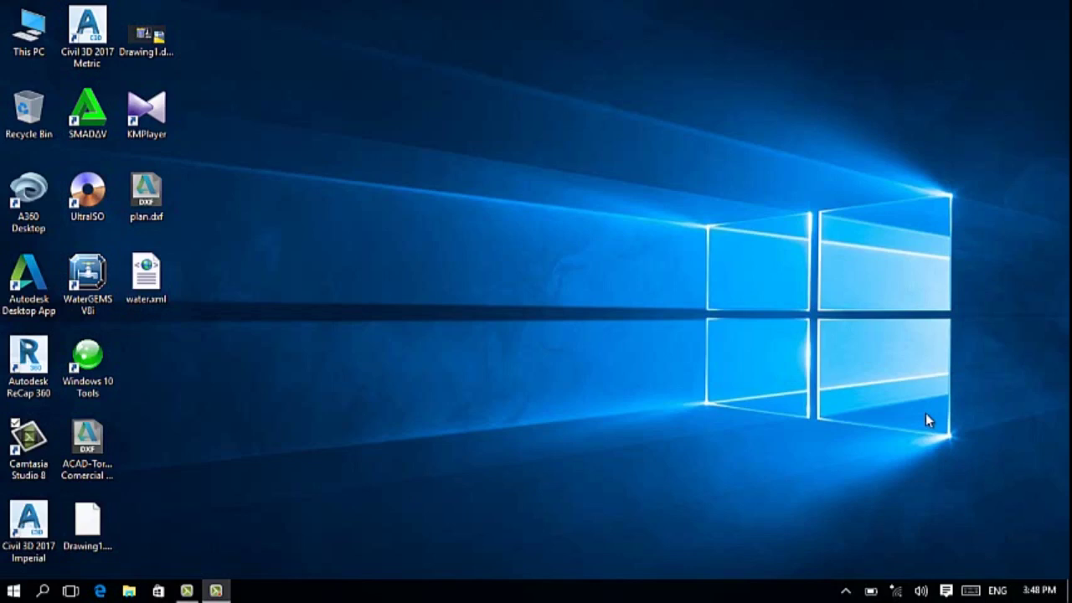
left_click(219, 592)
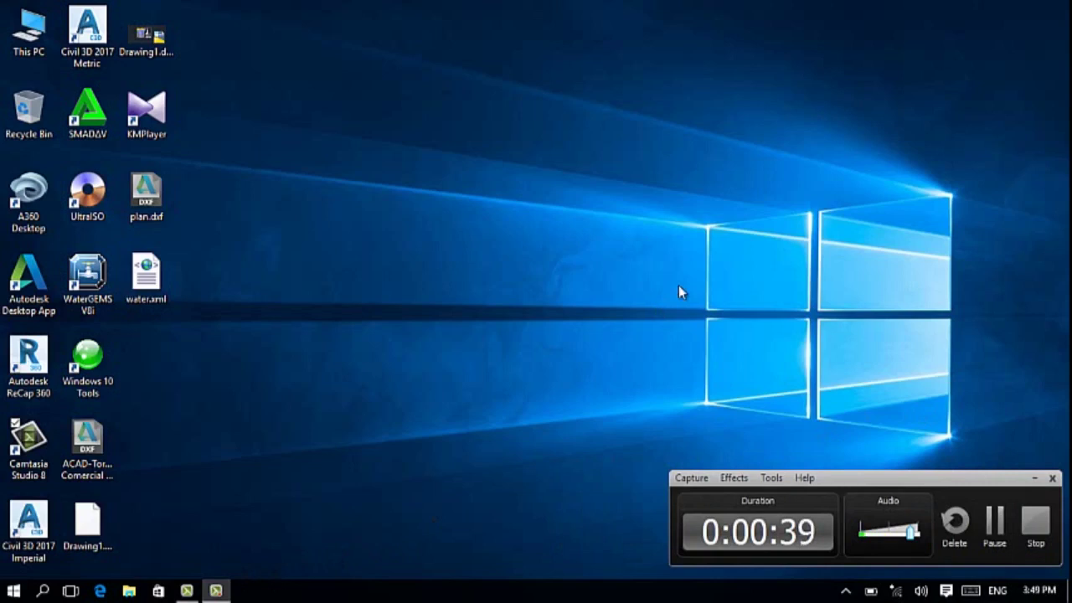
right_click(797, 159)
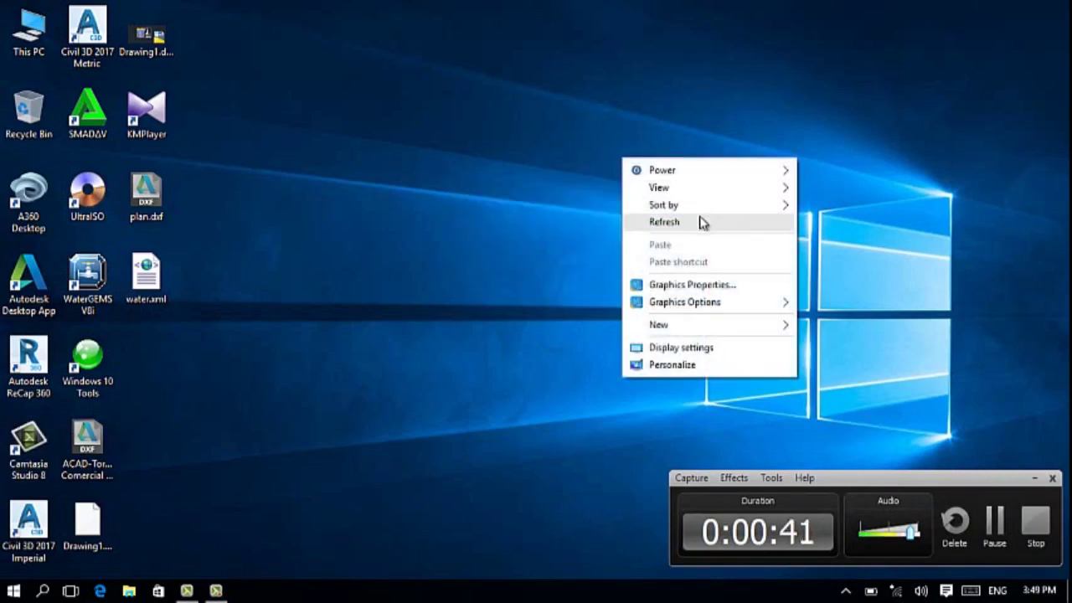
left_click(699, 221)
right_click(736, 156)
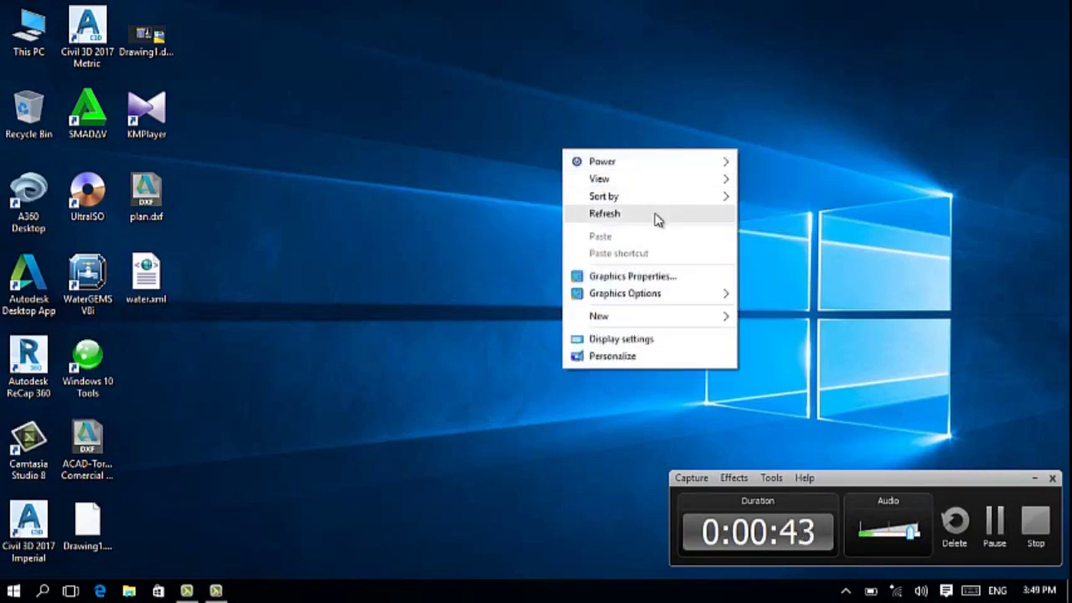
left_click(659, 216)
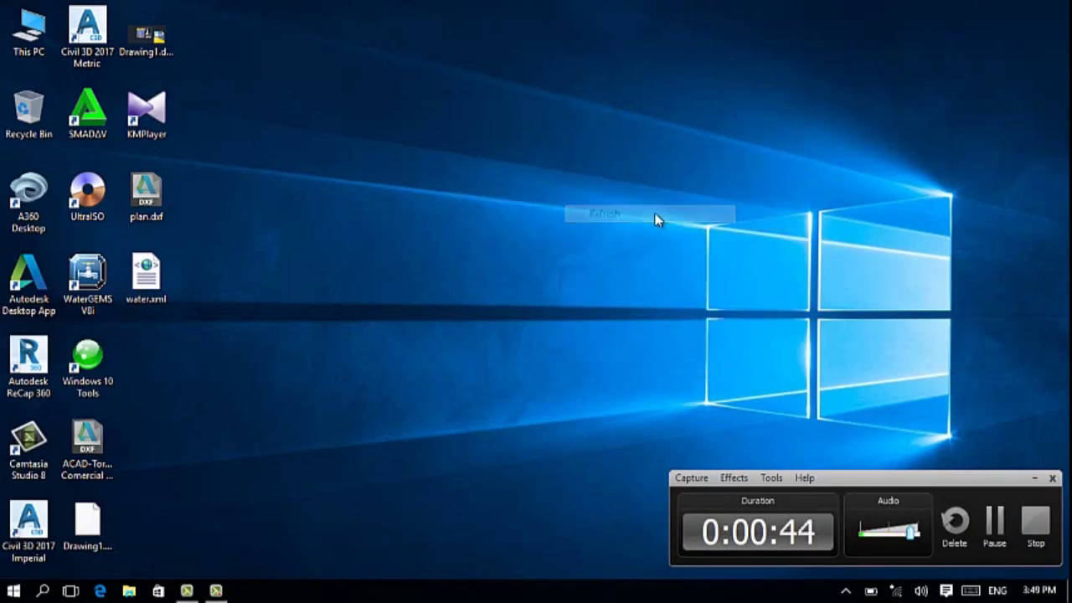
Step: Launch WaterGEMS V8i from the desktop and create a new project from the Welcome dialog
left_click(91, 290)
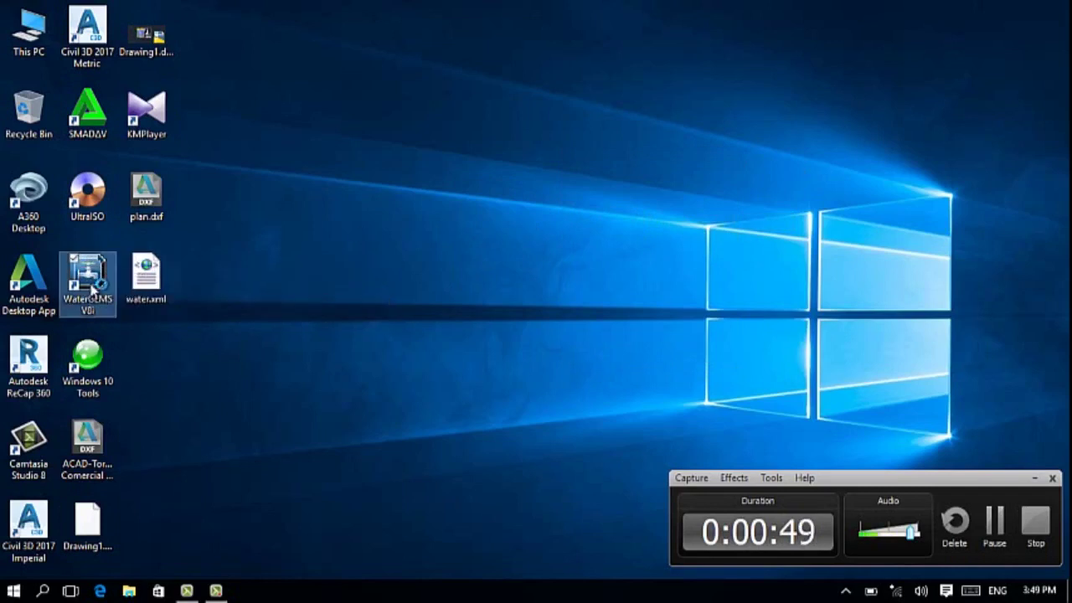
double_click(90, 290)
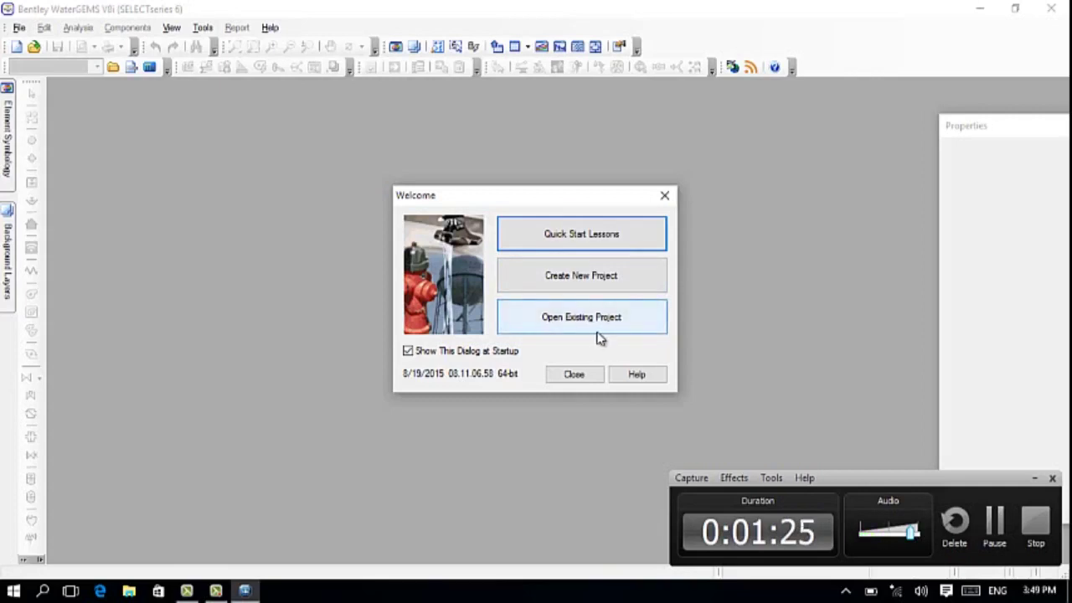
left_click(631, 285)
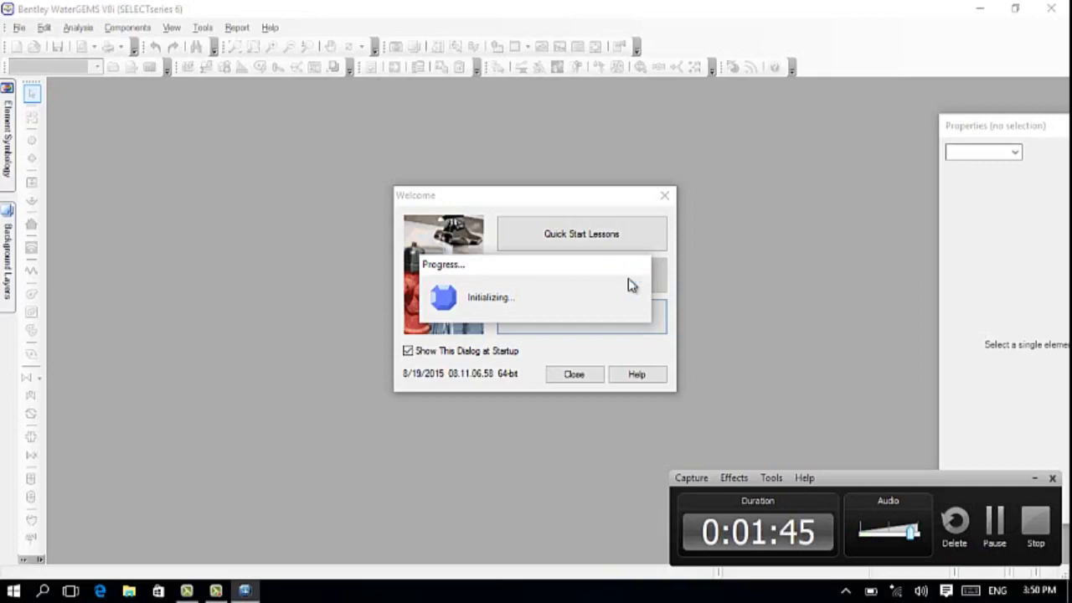
left_click(630, 283)
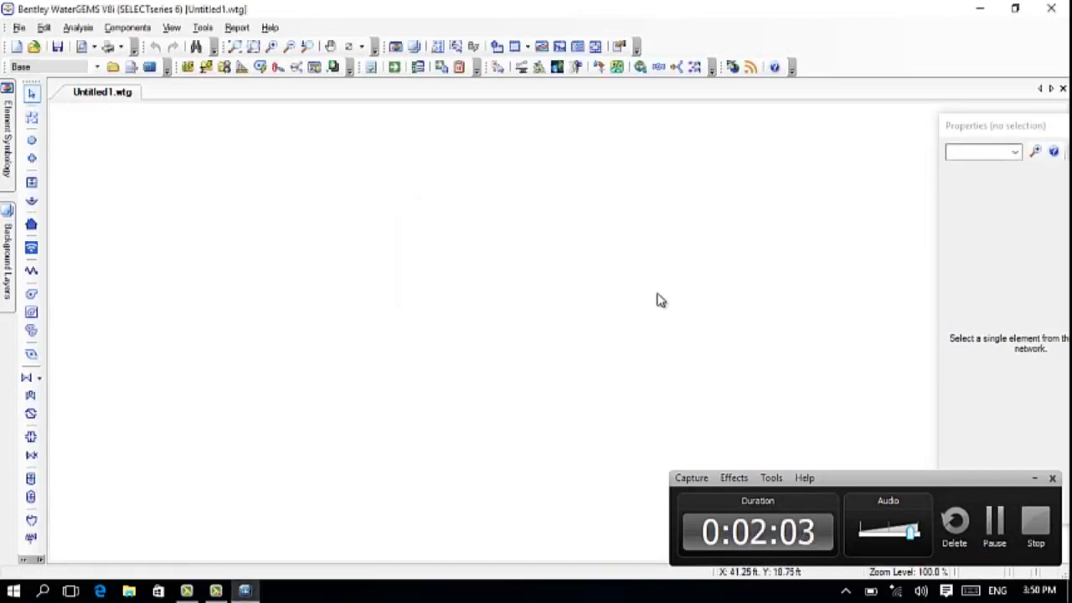
left_click(1035, 478)
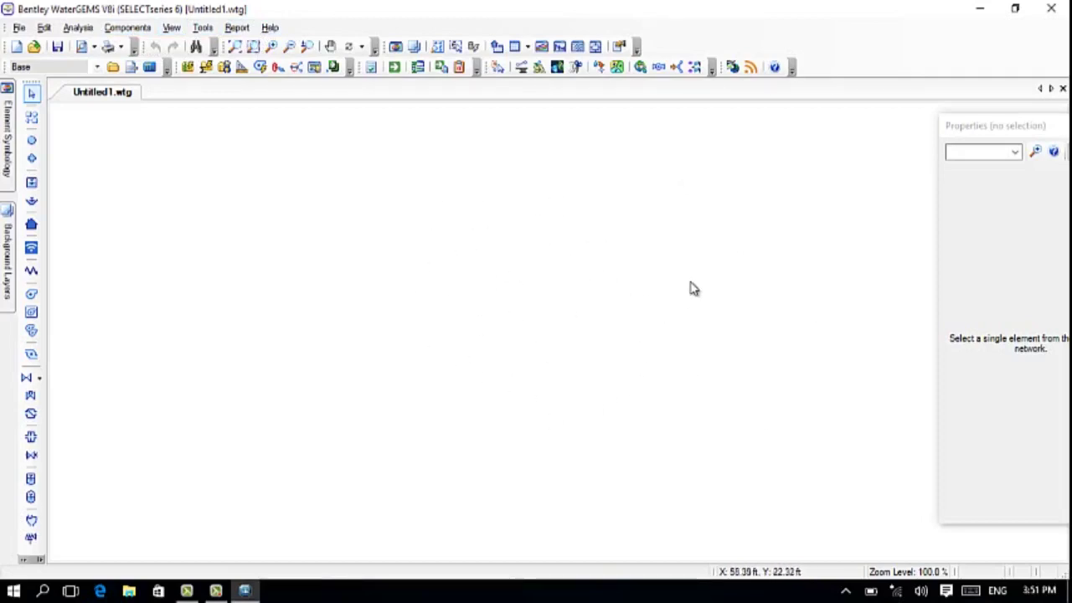
Step: Open the unit options of the project and reset all units to the SI defaults
left_click(203, 27)
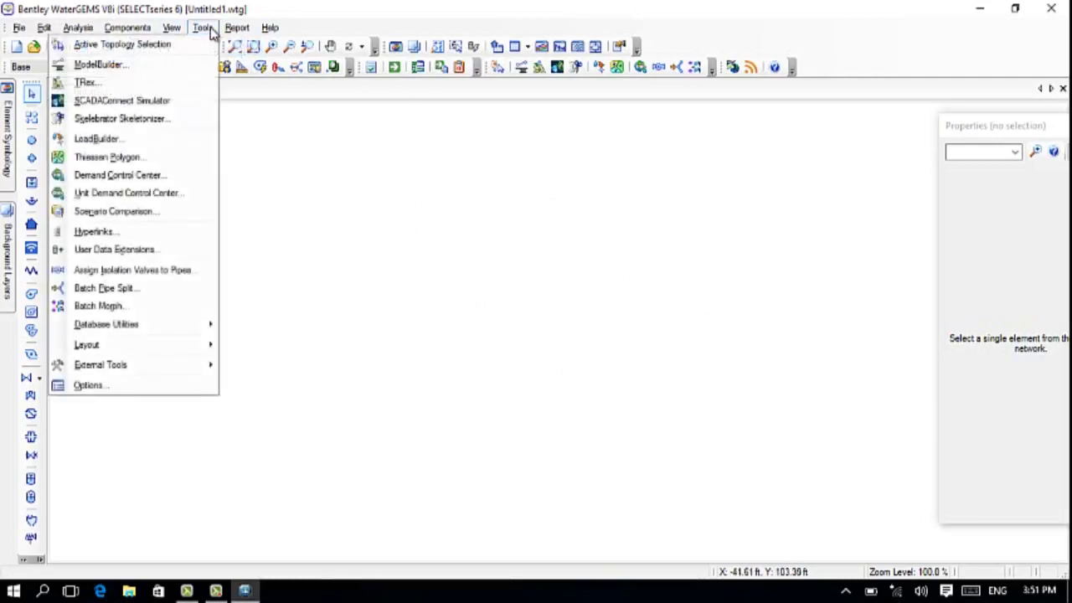
left_click(174, 392)
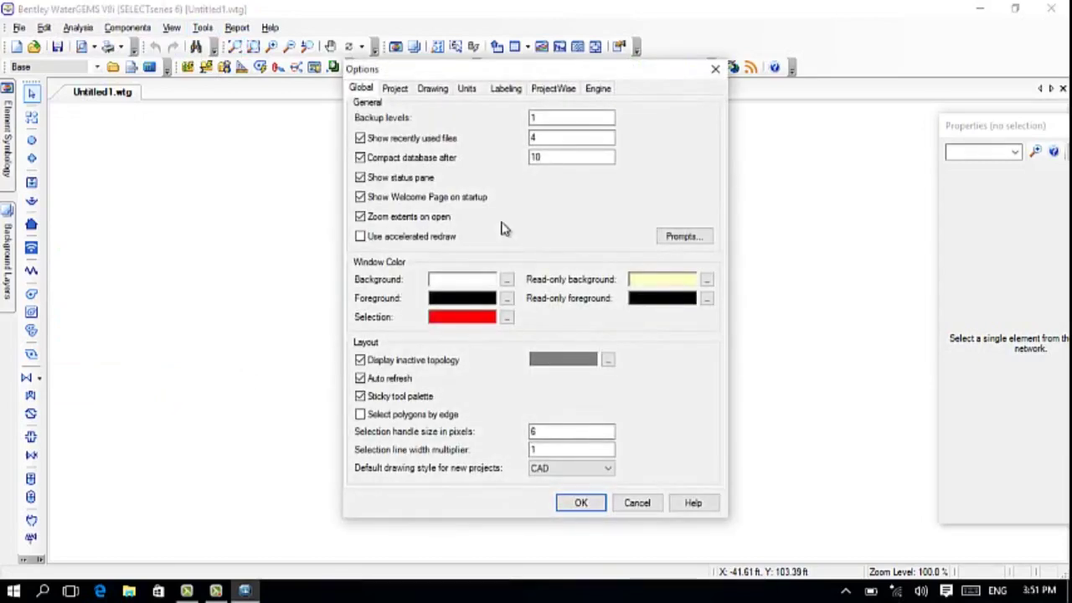
left_click(466, 90)
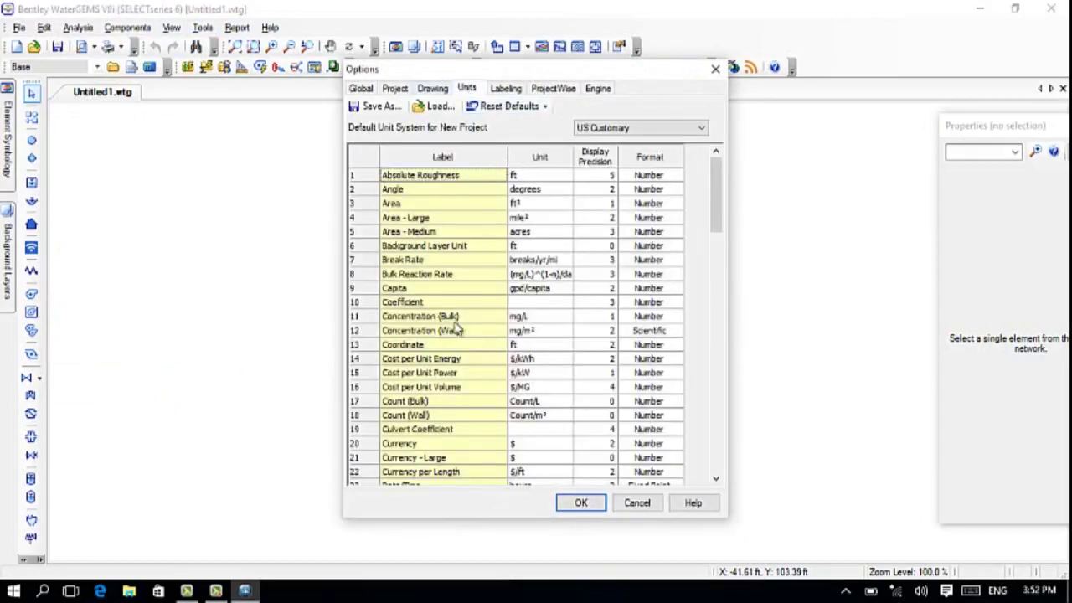
left_click(547, 110)
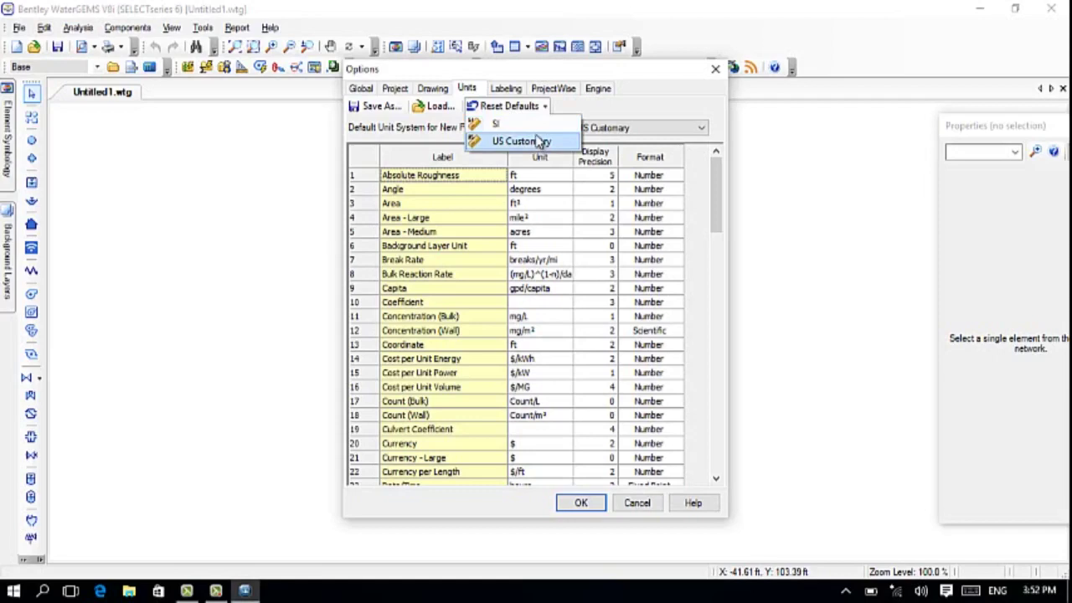
left_click(532, 125)
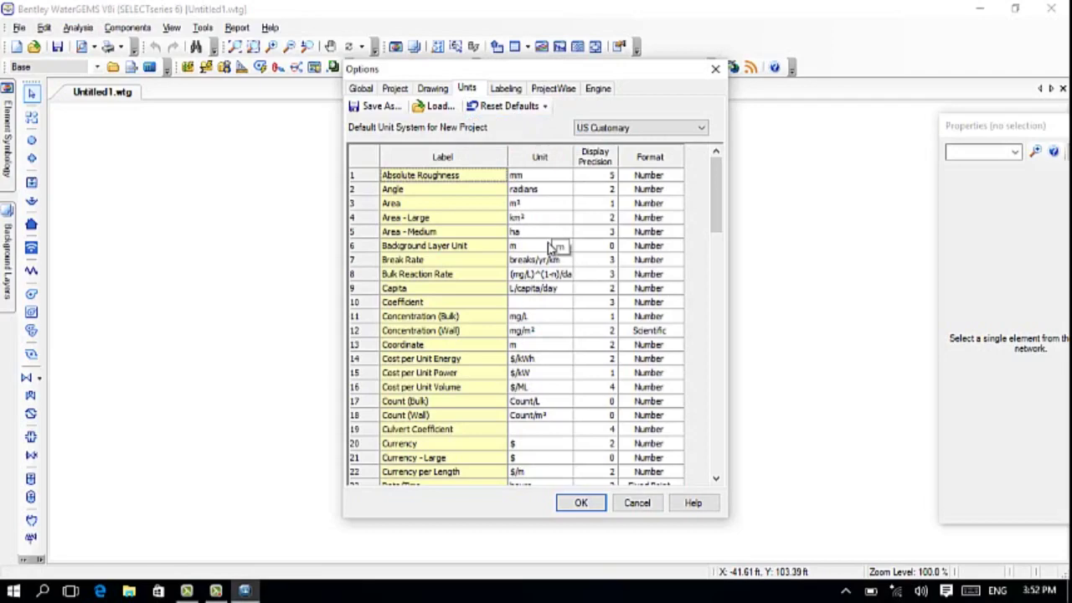
Step: Try ft and cm as the Absolute Roughness unit, and set it back to mm
mouse_move(715, 194)
left_mouse_down()
mouse_move(706, 412)
mouse_move(730, 193)
left_mouse_up()
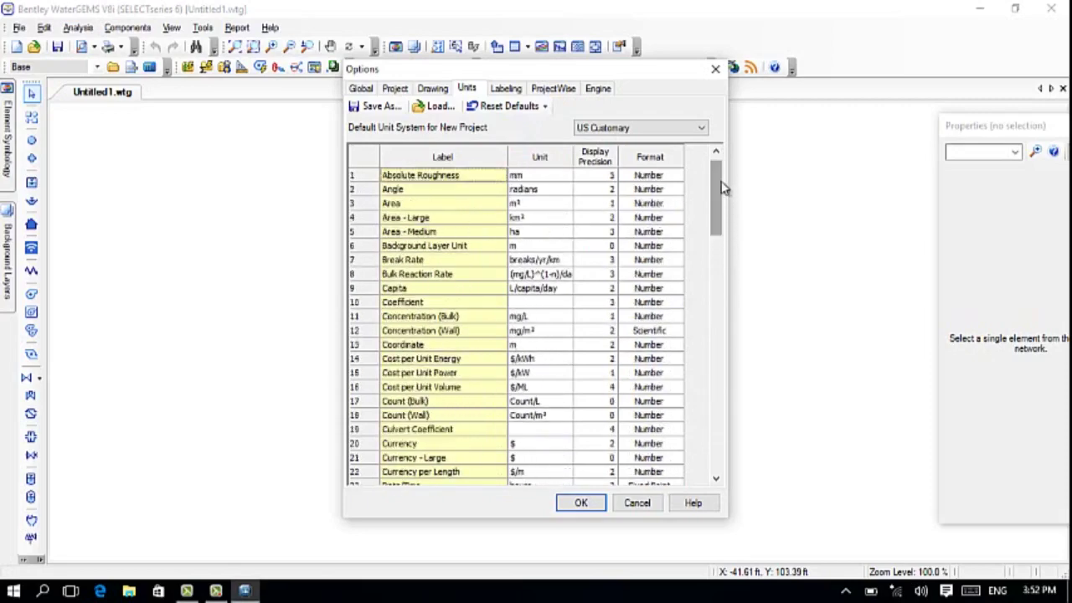
right_click(537, 177)
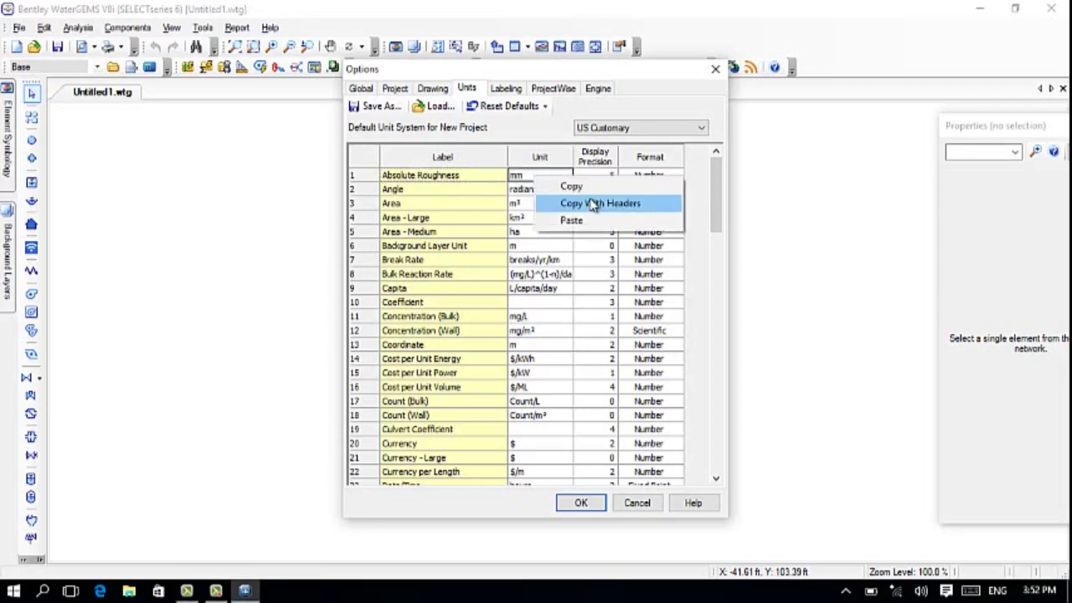
left_click(535, 178)
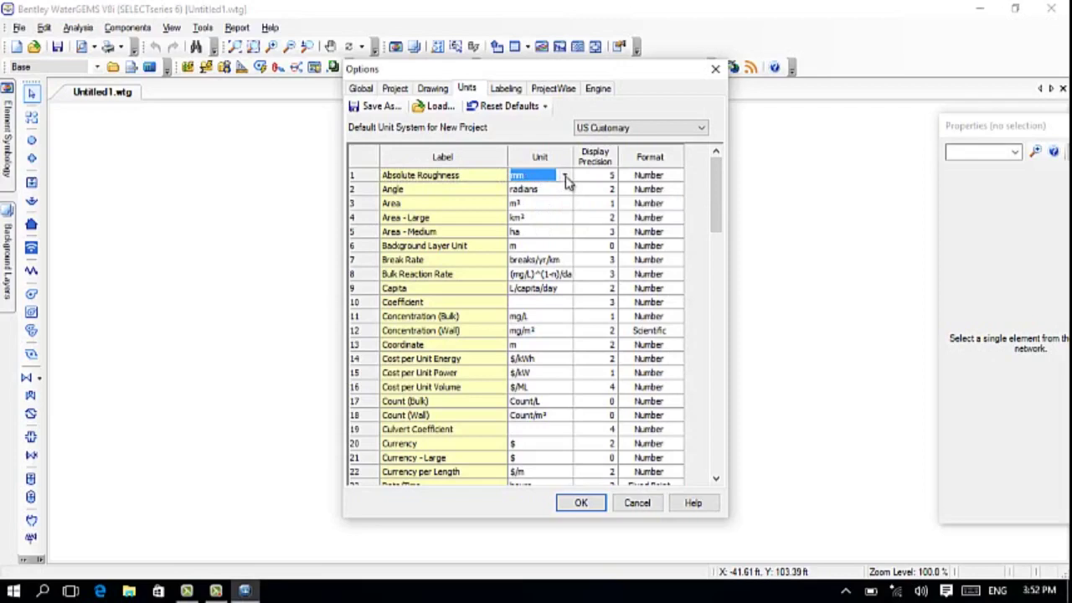
left_click(566, 178)
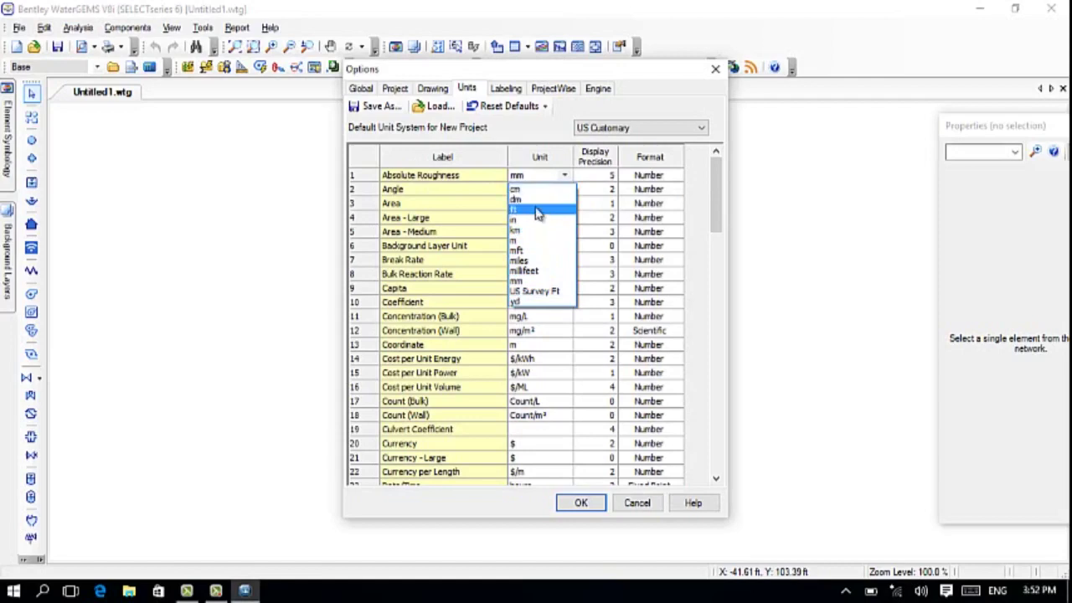
left_click(538, 211)
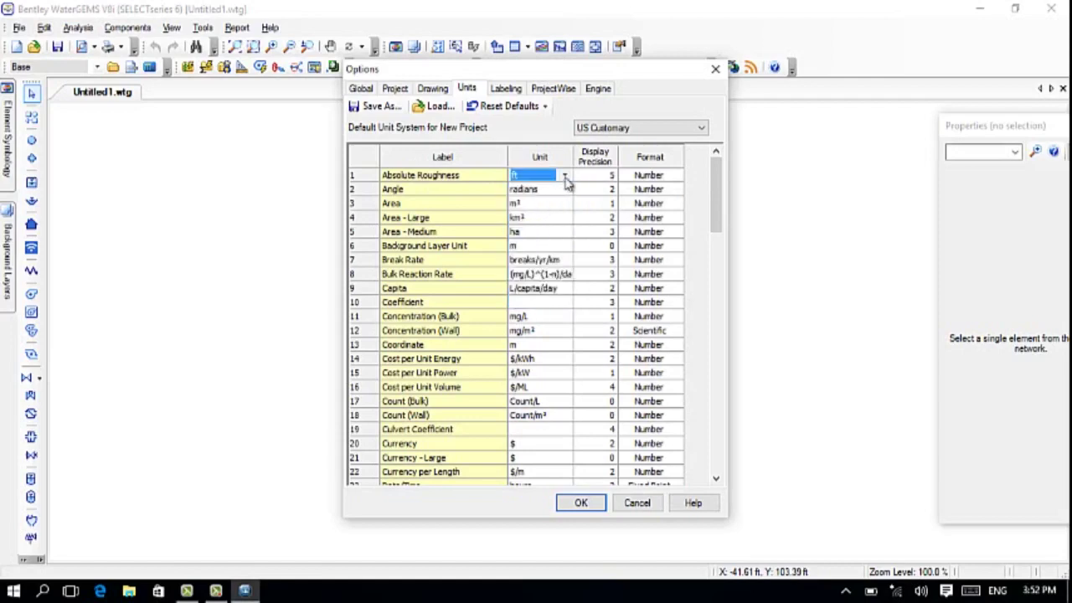
left_click(564, 176)
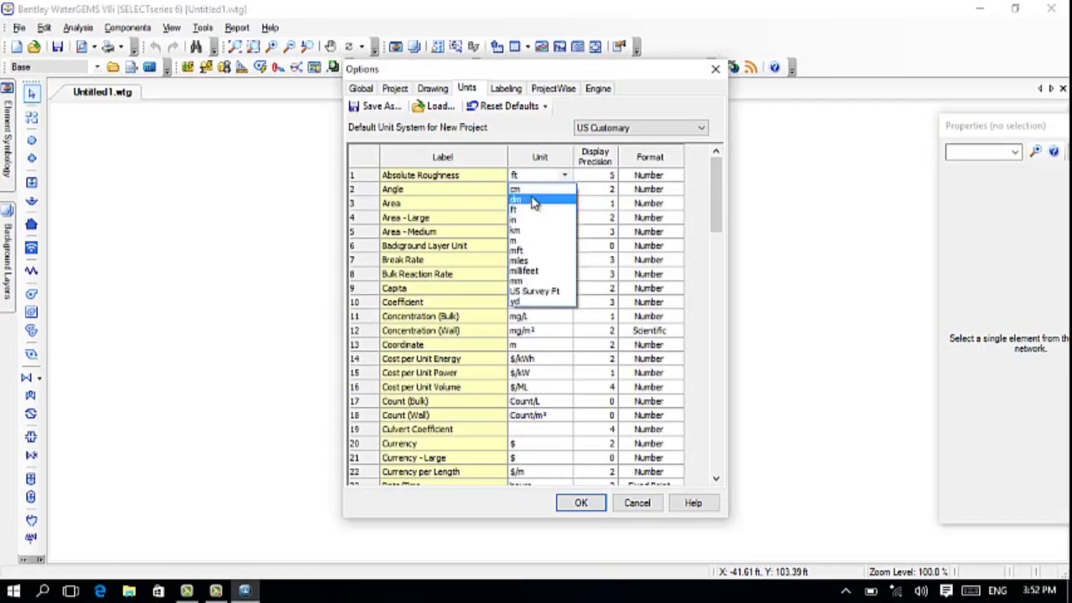
key("Up")
key("Return")
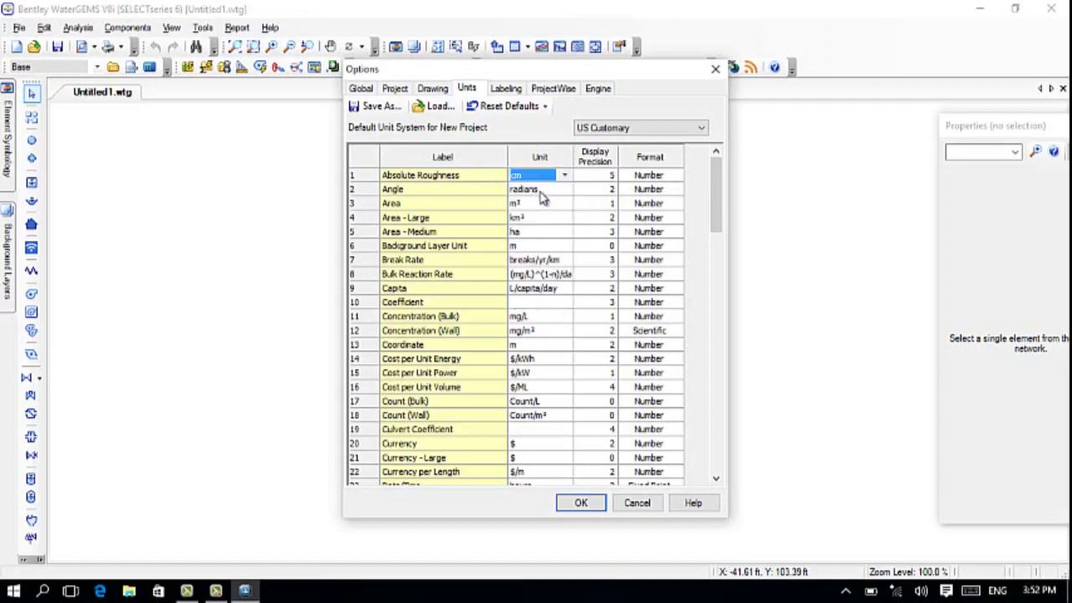
left_click(566, 181)
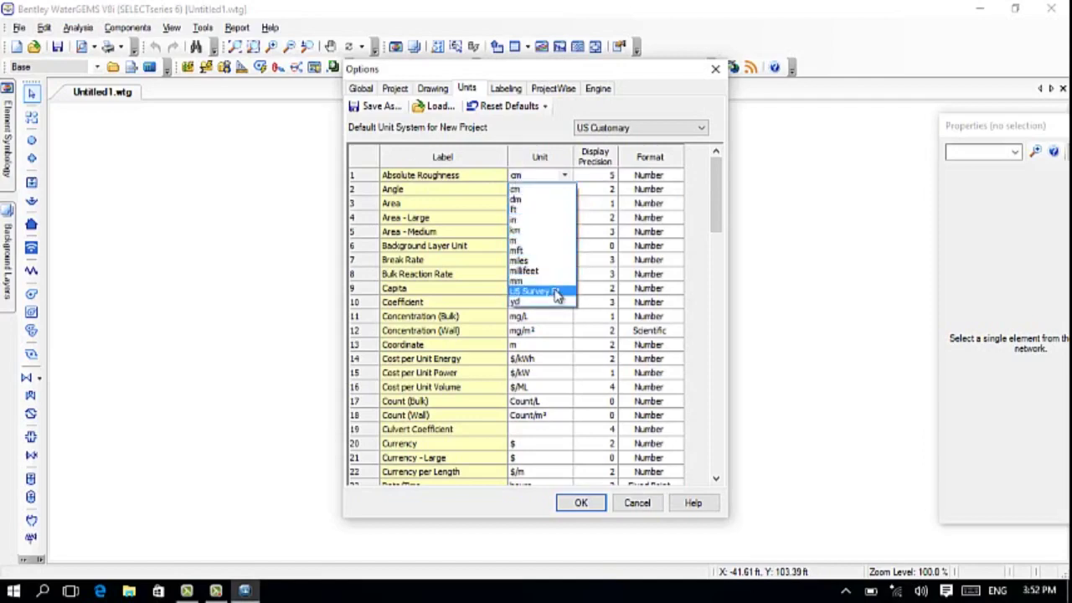
left_click(546, 282)
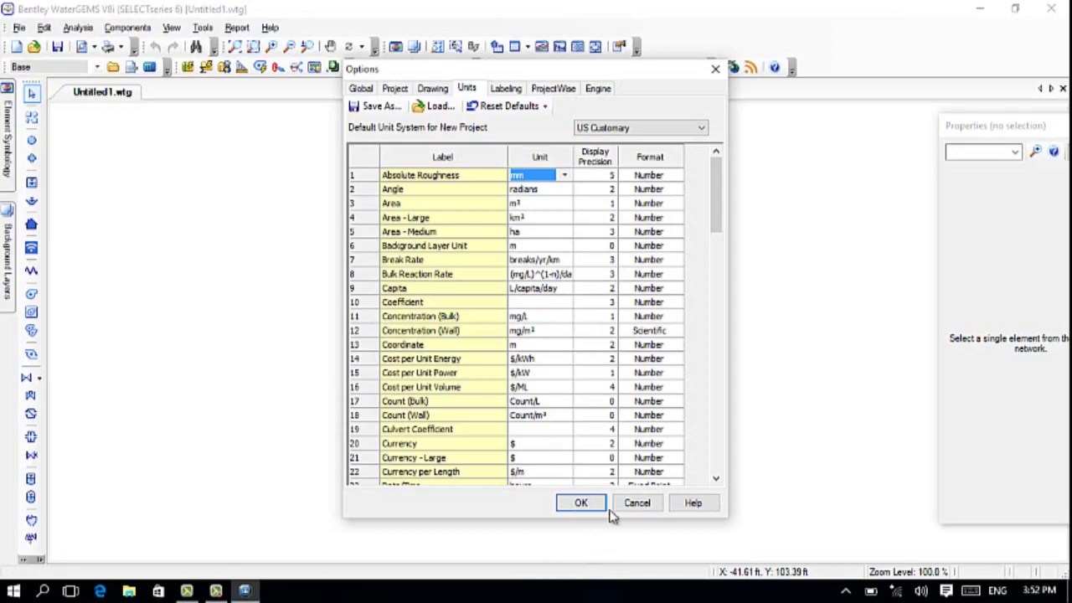
Step: Find the Pressure entry in the units table and set its unit to m H2O
scroll(718, 256, "down", 1)
left_click_drag(717, 256, 662, 381)
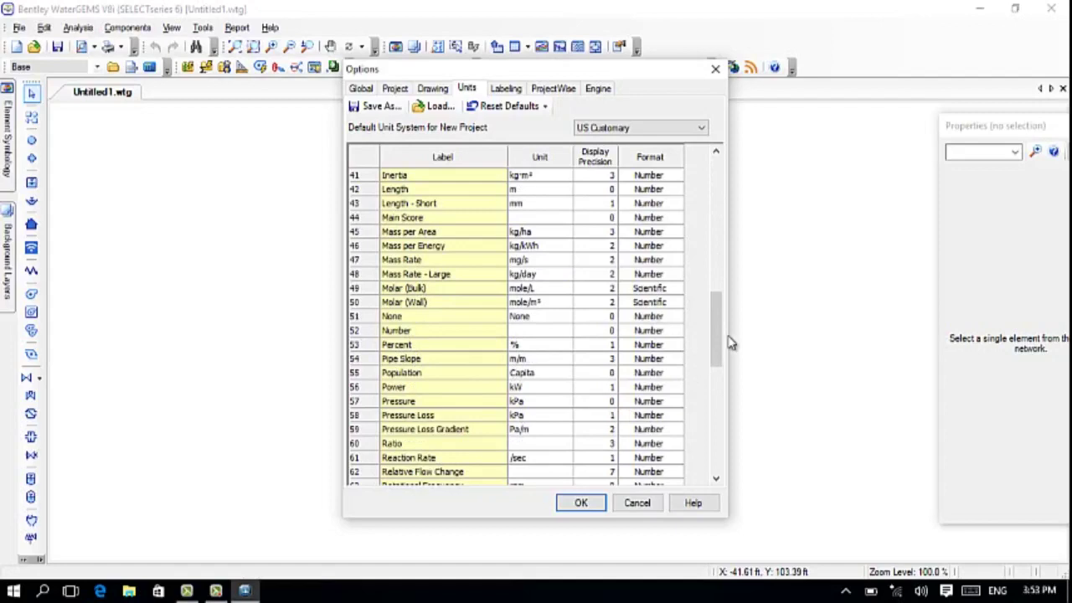
left_click_drag(718, 349, 715, 369)
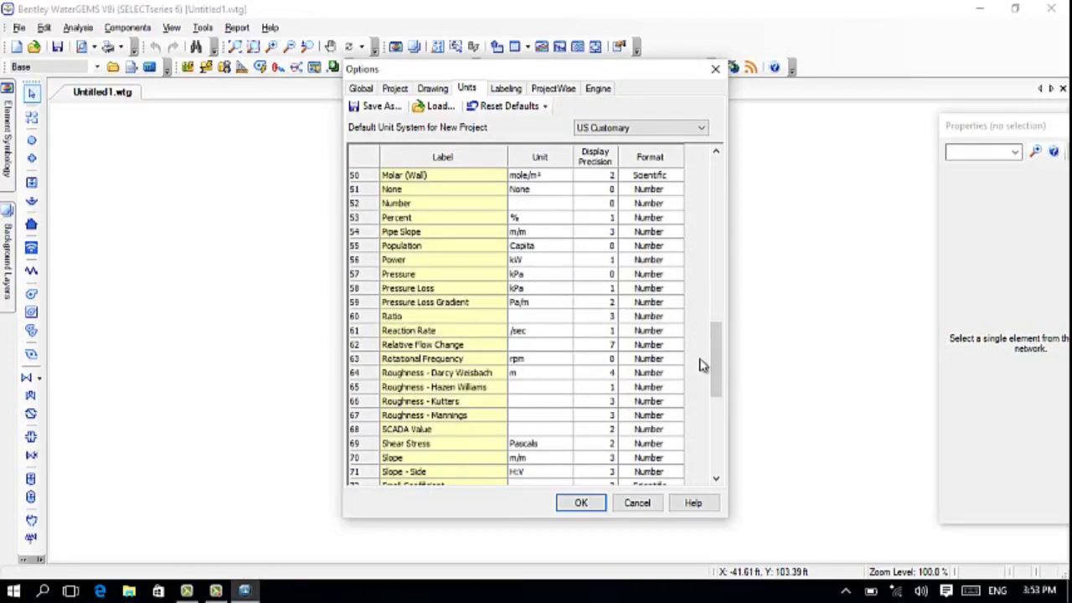
left_click_drag(718, 343, 712, 289)
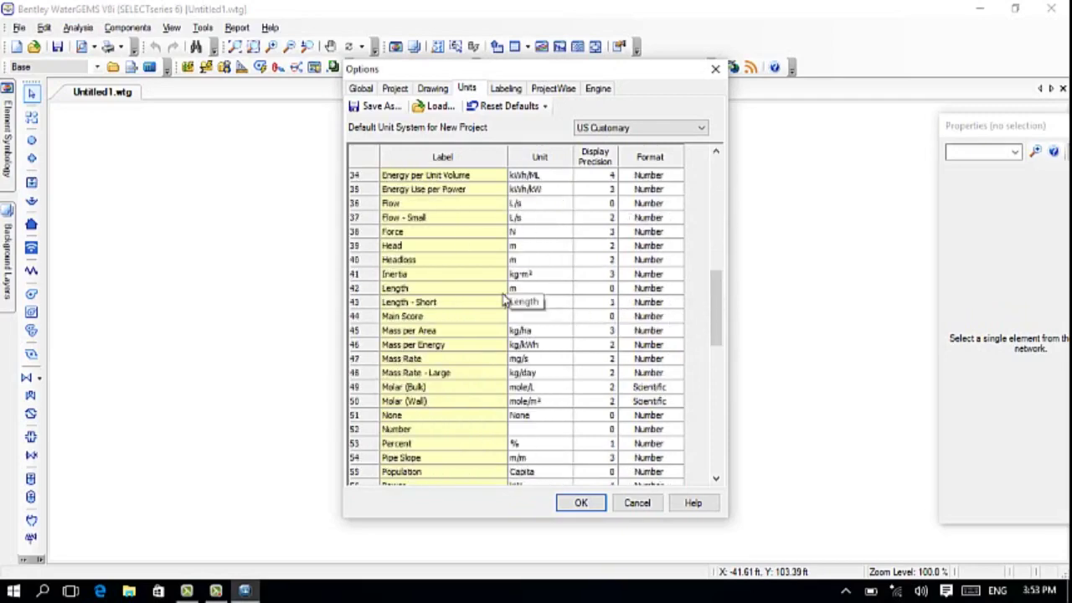
scroll(503, 302, "up", 6)
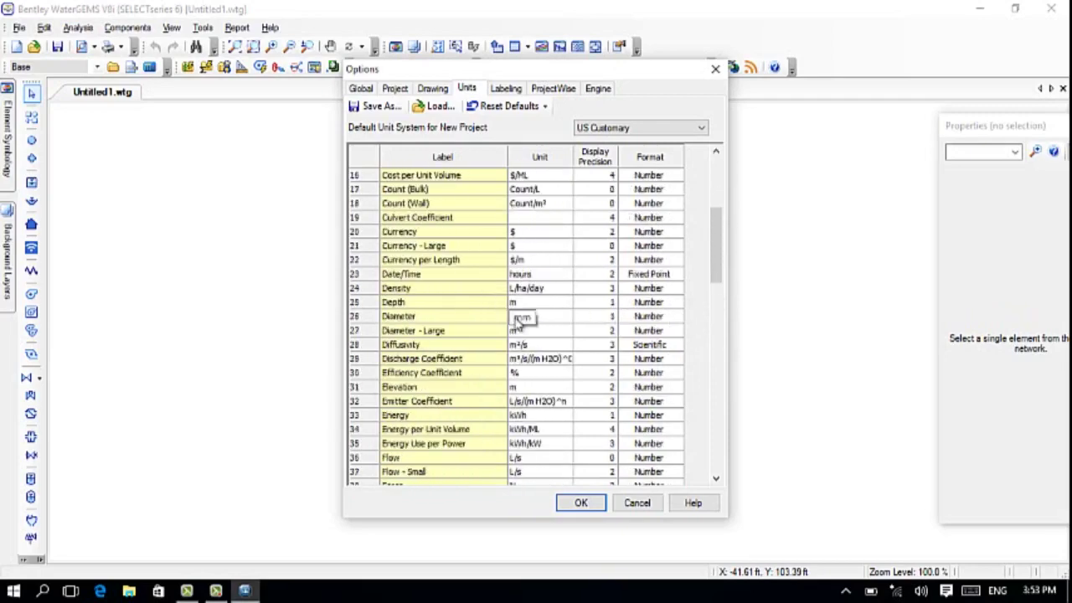
scroll(491, 339, "down", 5)
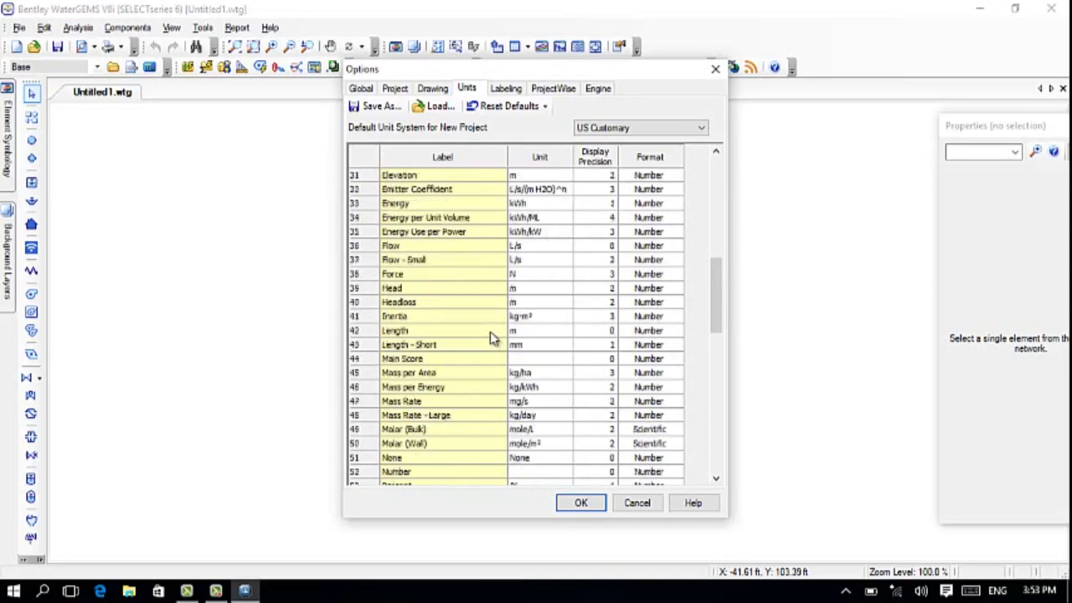
scroll(499, 342, "down", 5)
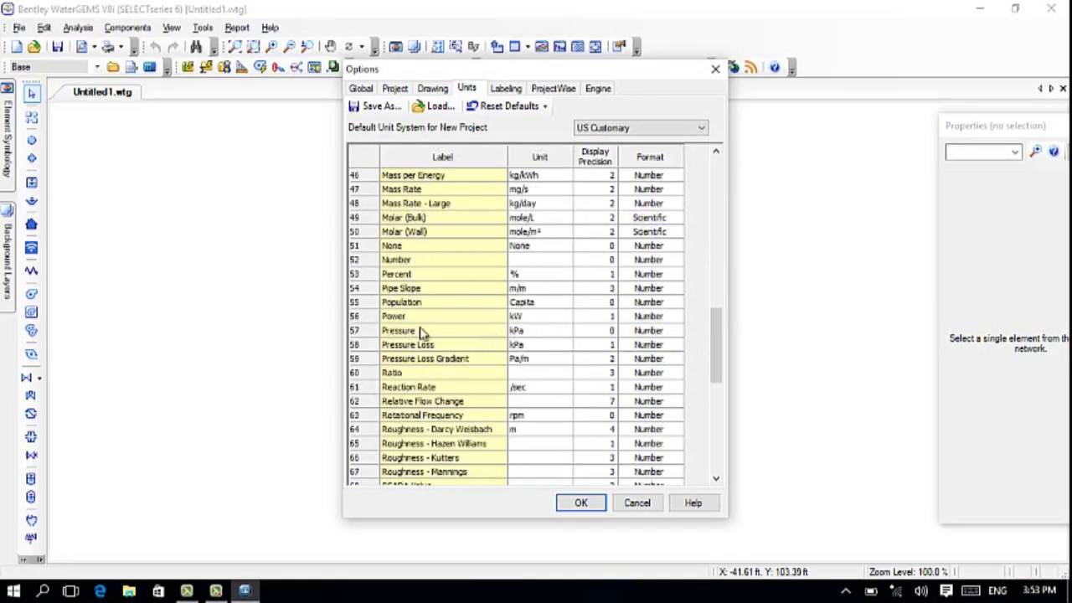
left_click(548, 333)
left_click(560, 334)
left_click(565, 332)
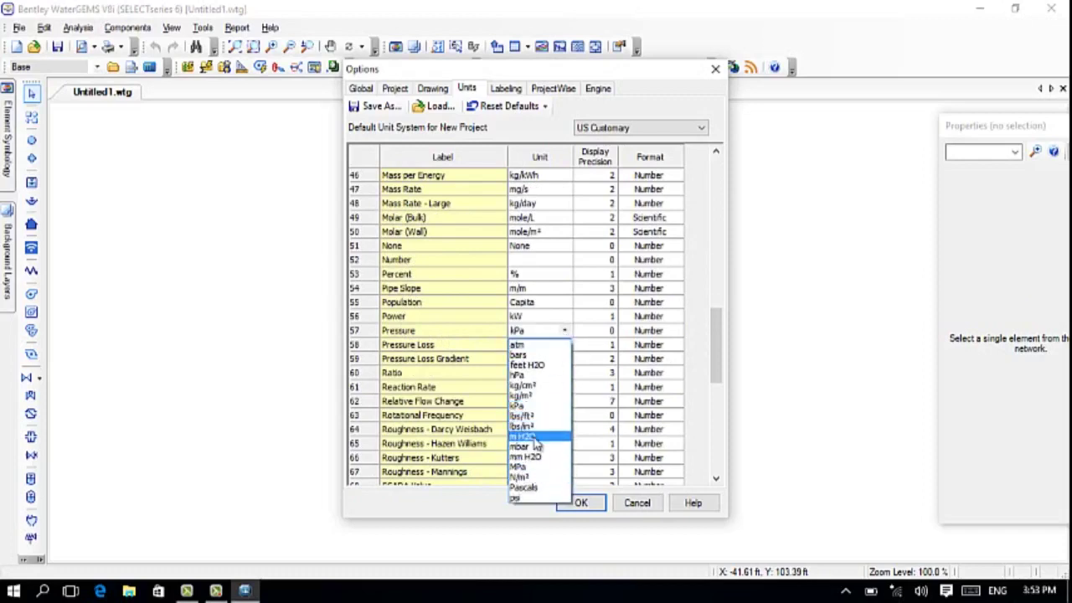
left_click(537, 444)
Step: Review the remaining entries of the units table through to the last row
left_click_drag(714, 350, 718, 392)
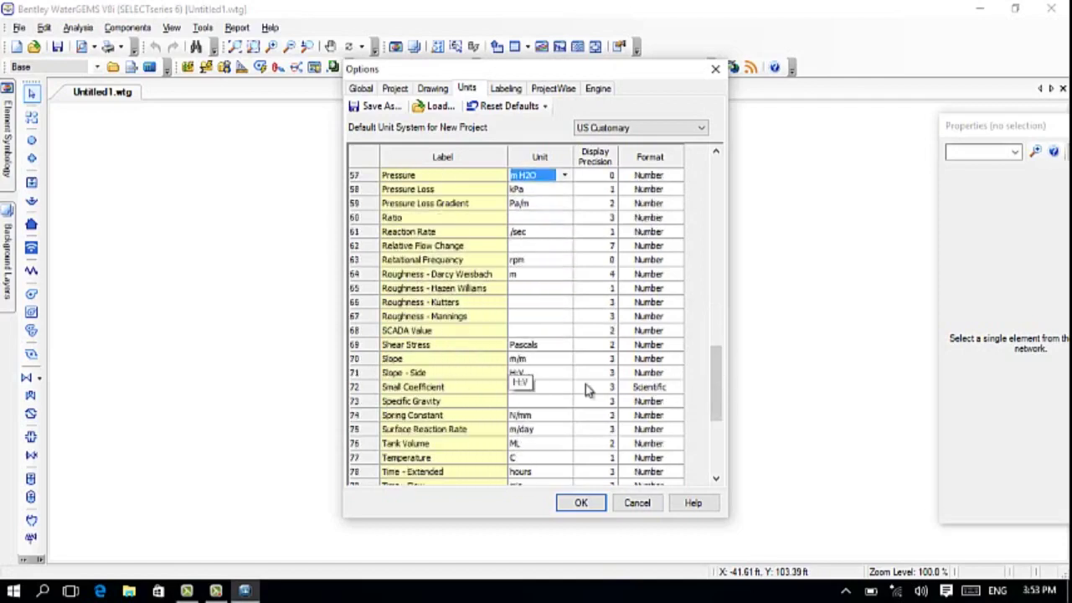
left_click_drag(716, 374, 719, 414)
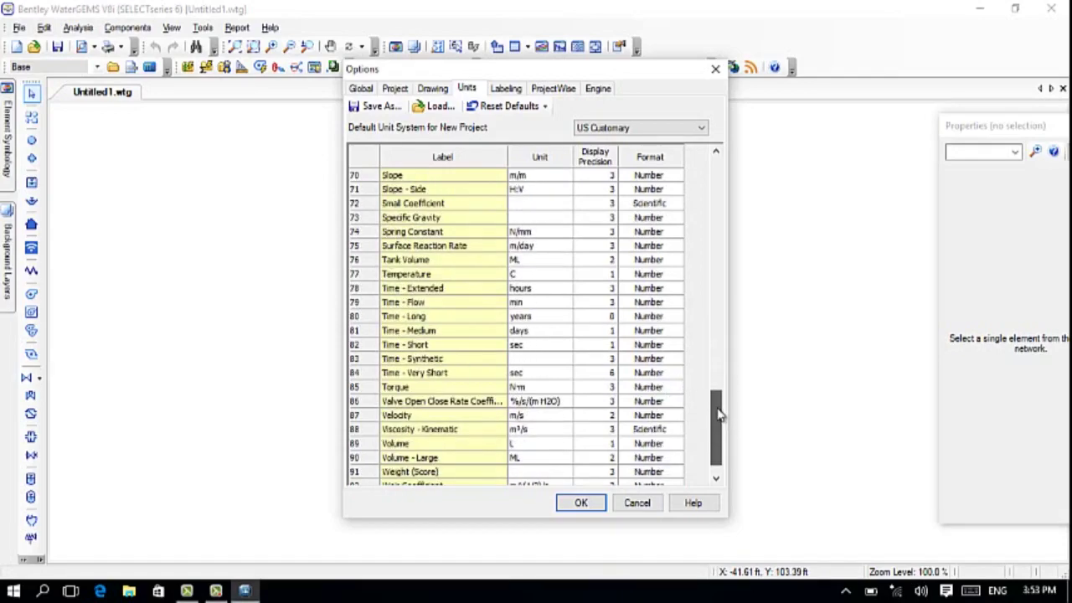
left_click_drag(719, 416, 719, 427)
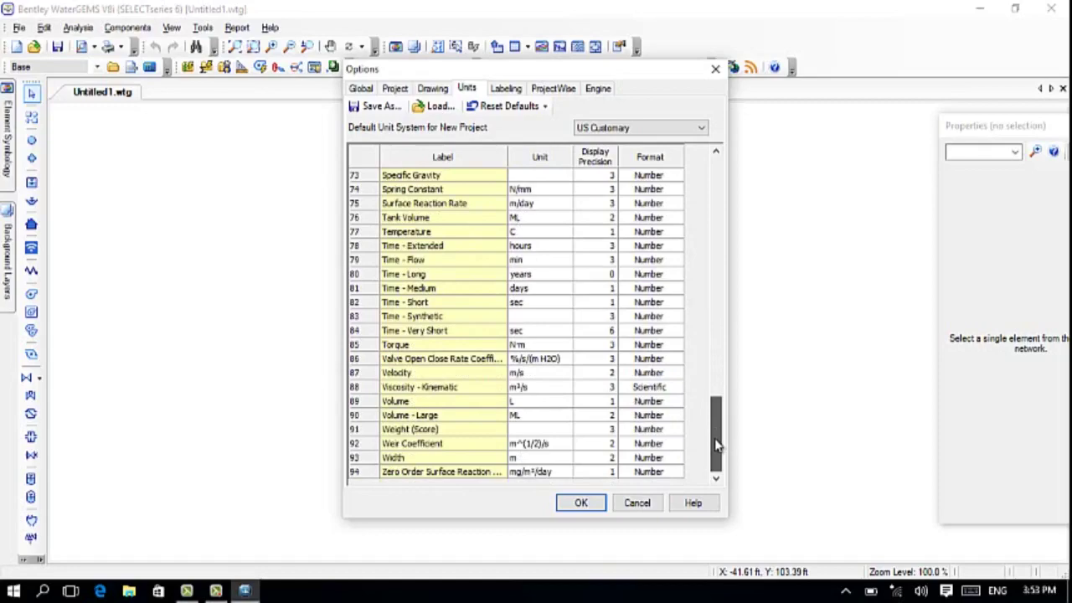
left_click_drag(716, 424, 731, 291)
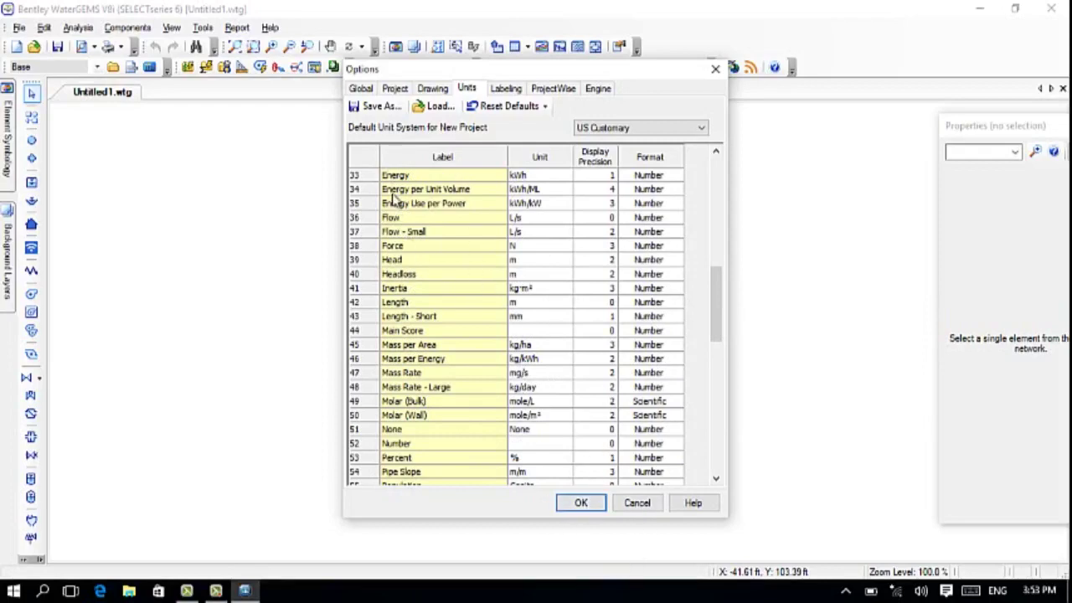
left_click(373, 106)
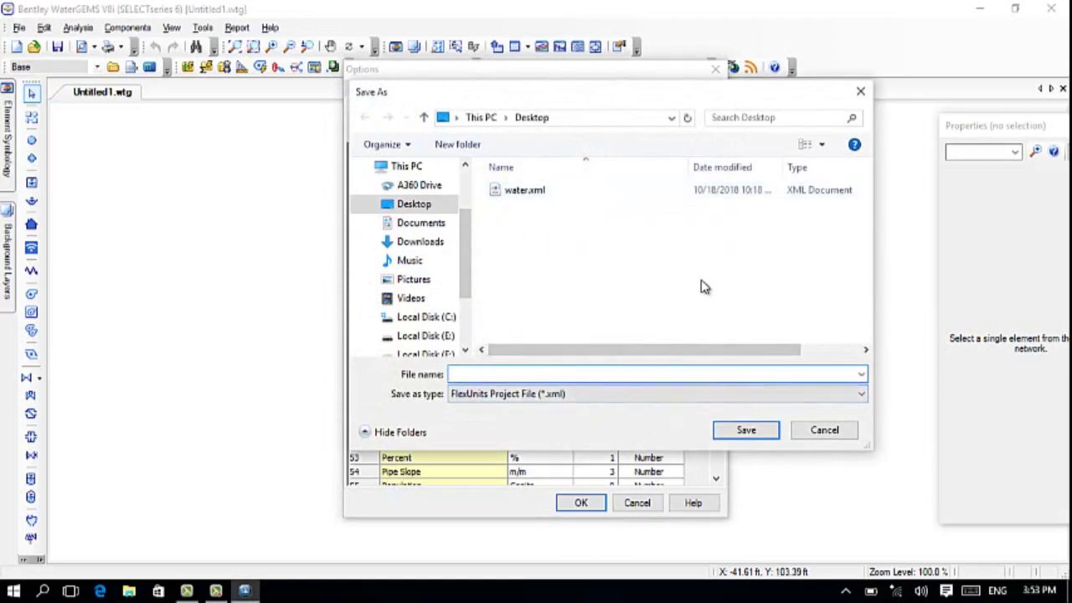
left_click(570, 201)
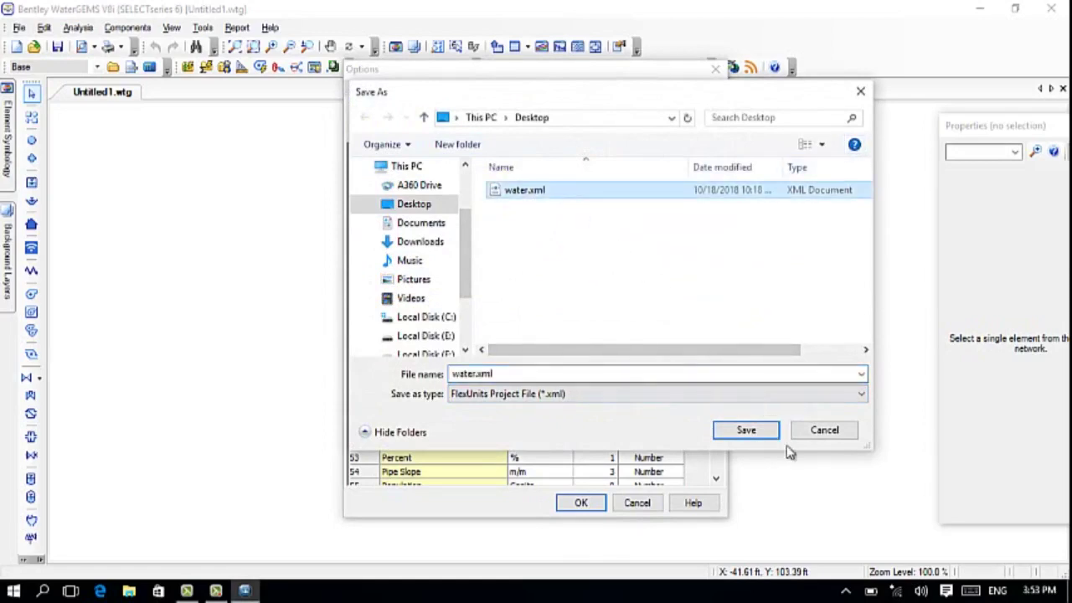
left_click(860, 96)
Step: Load the unit settings from water.xml on the Desktop and close the Options dialog
left_click(439, 108)
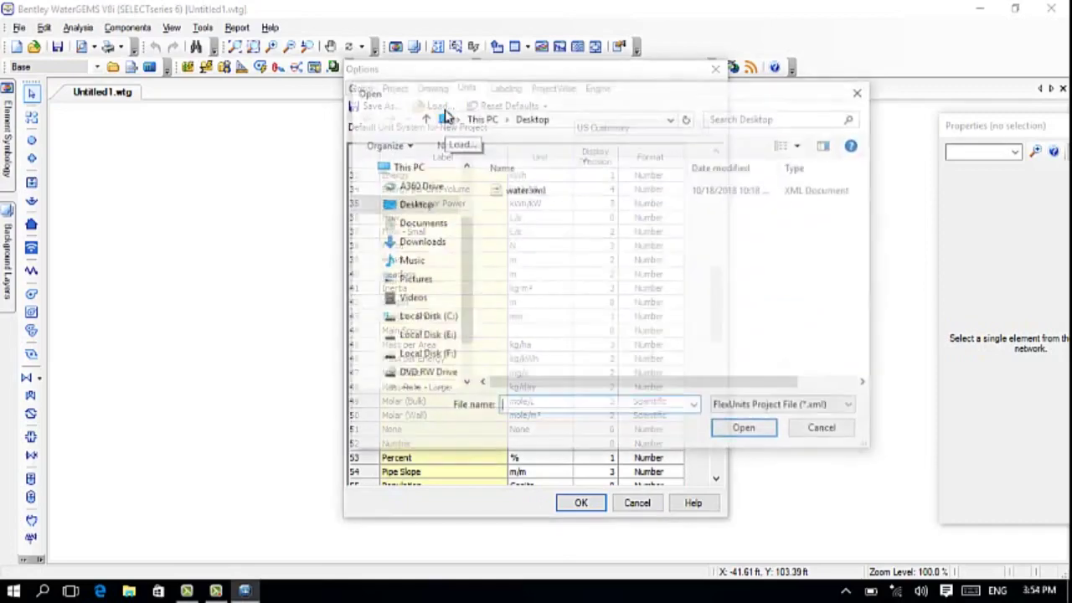
left_click(535, 198)
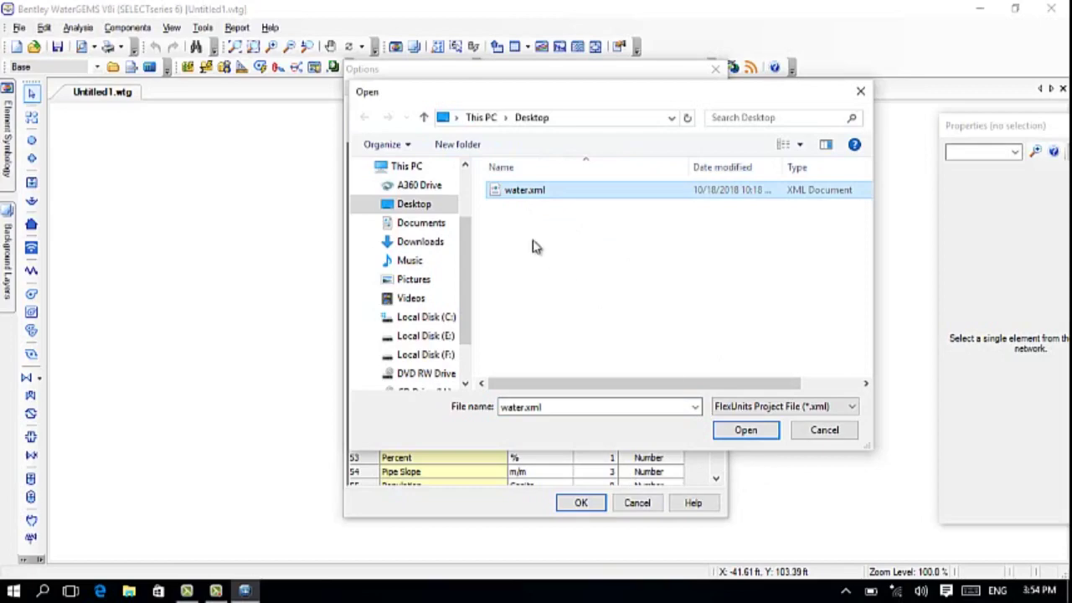
left_click(748, 432)
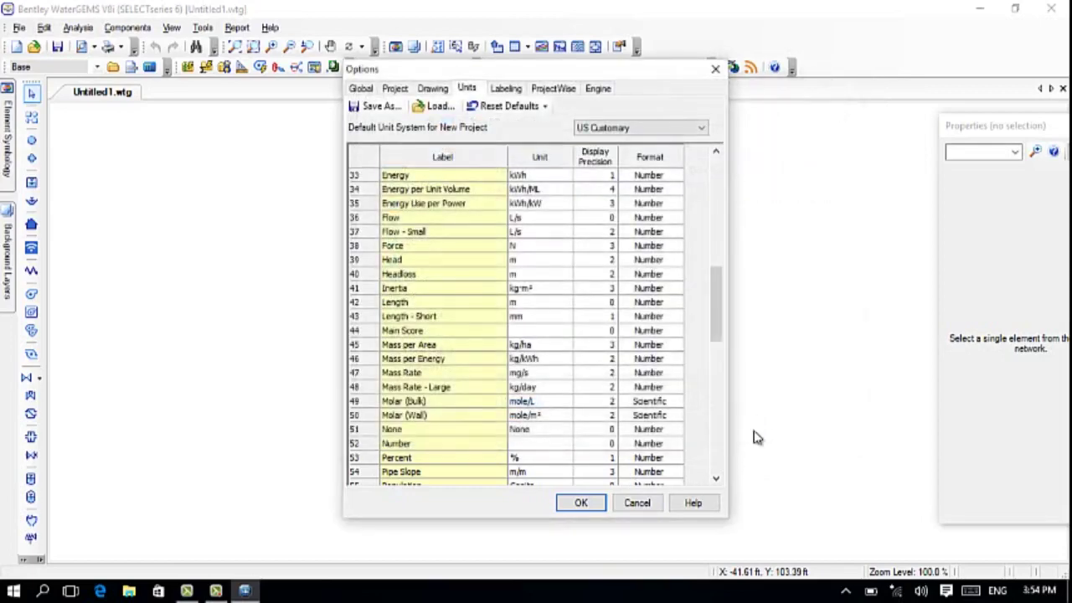
left_click(716, 69)
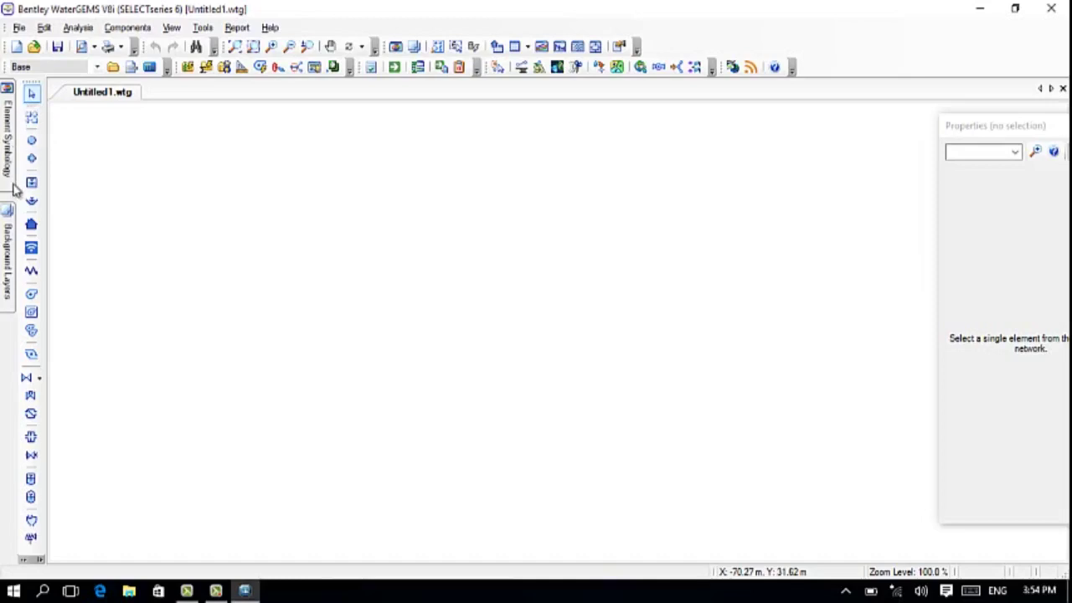
Step: Lay out a pipe about 30 m long between two junctions, continuing from its right end into a closed four-junction loop about 23 by 19 m
left_click(33, 122)
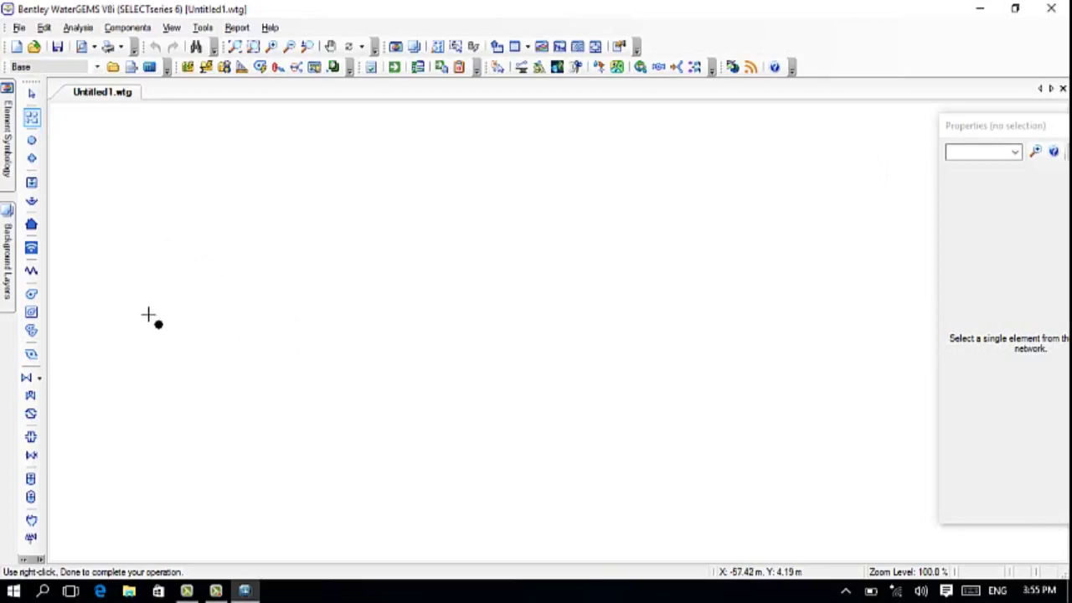
left_click(214, 419)
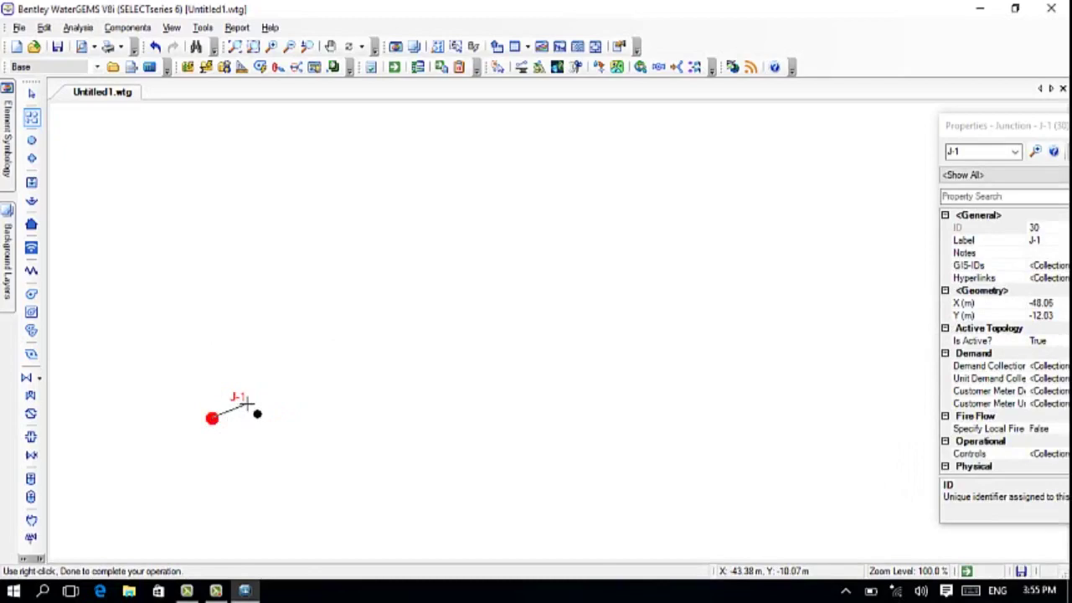
left_click(428, 419)
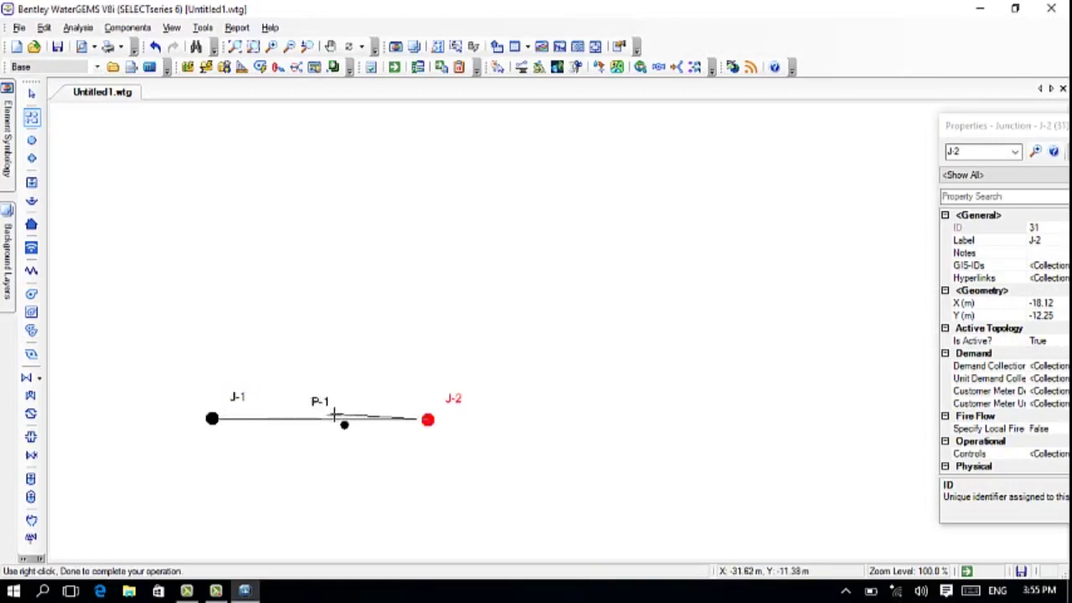
left_click(591, 421)
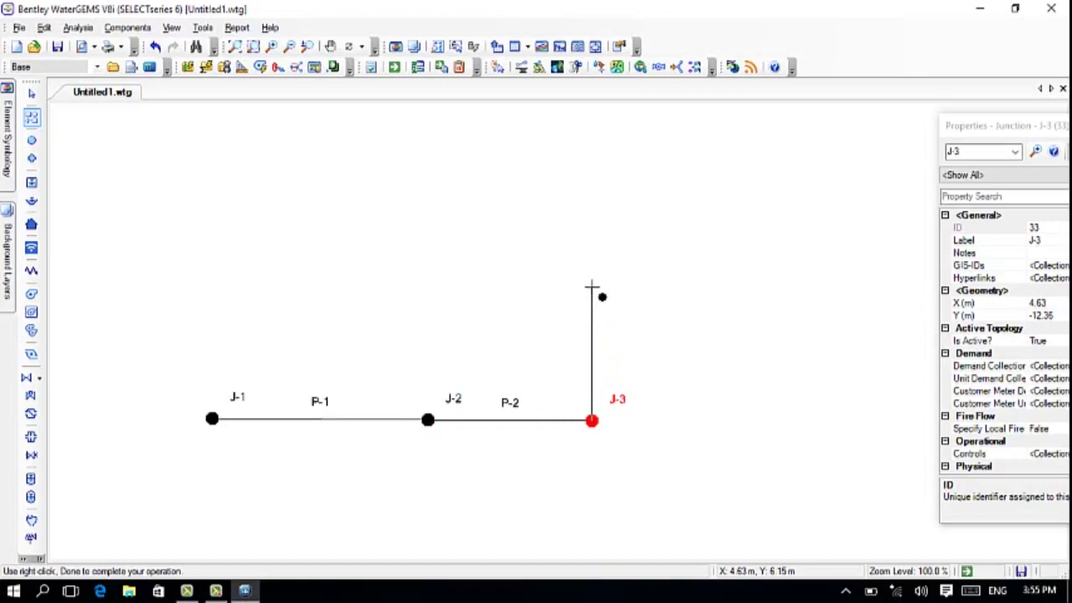
left_click(591, 287)
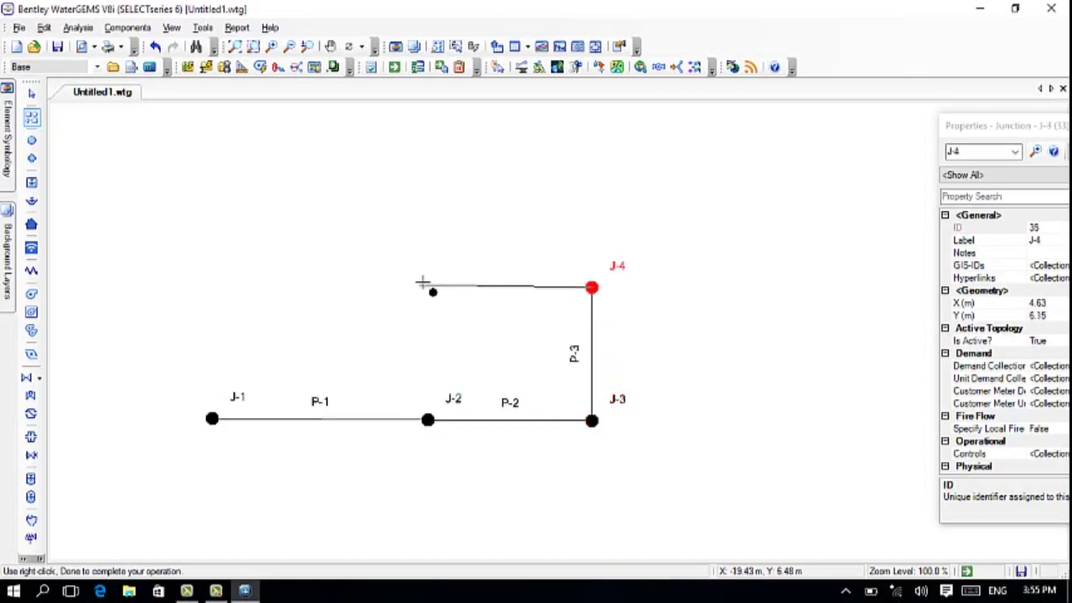
left_click(424, 281)
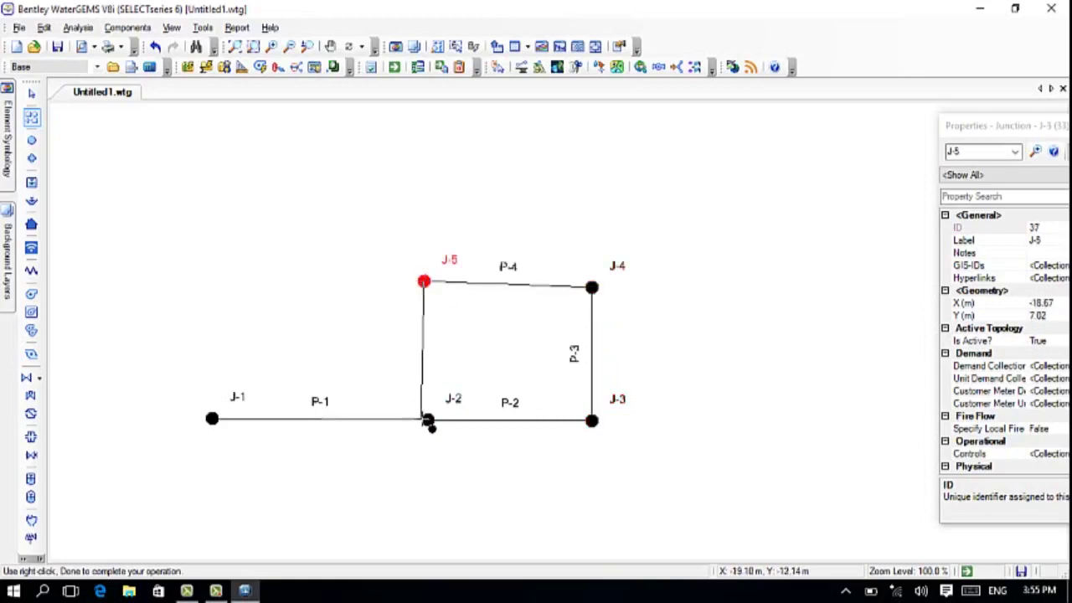
left_click(428, 421)
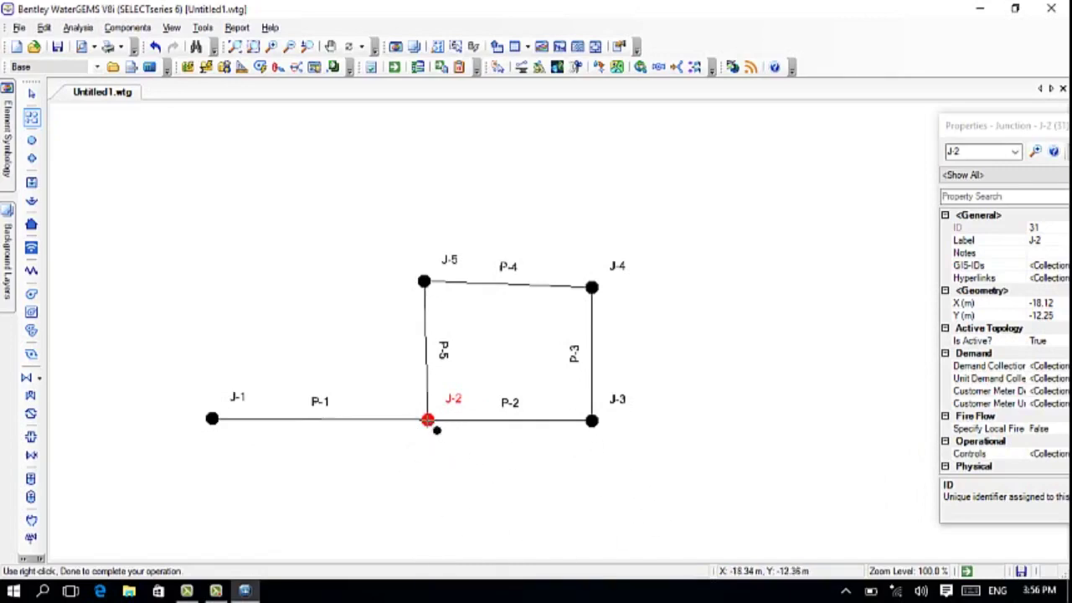
right_click(428, 426)
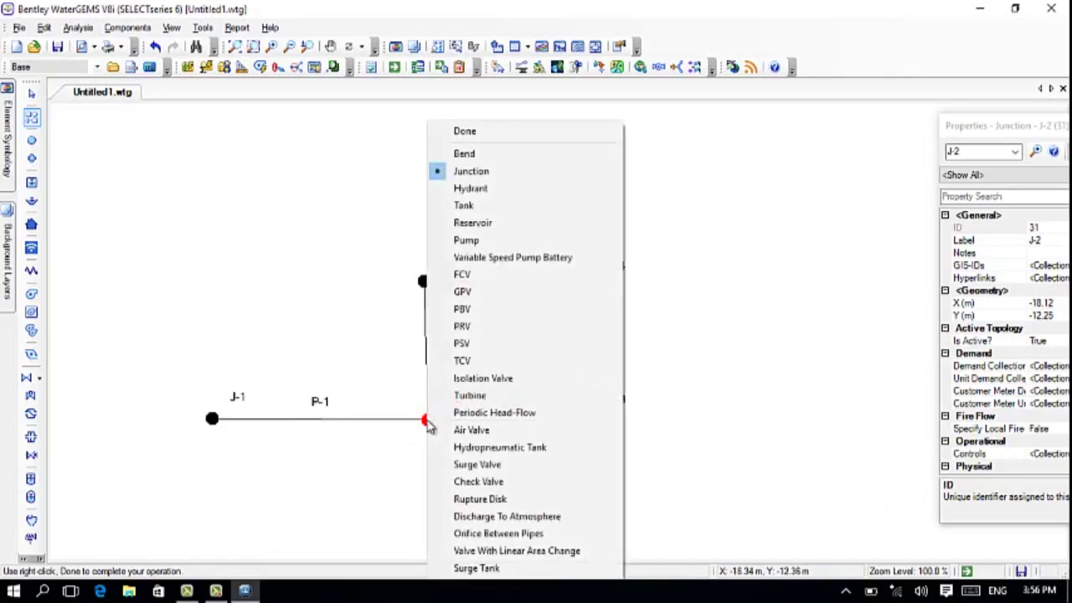
left_click(478, 131)
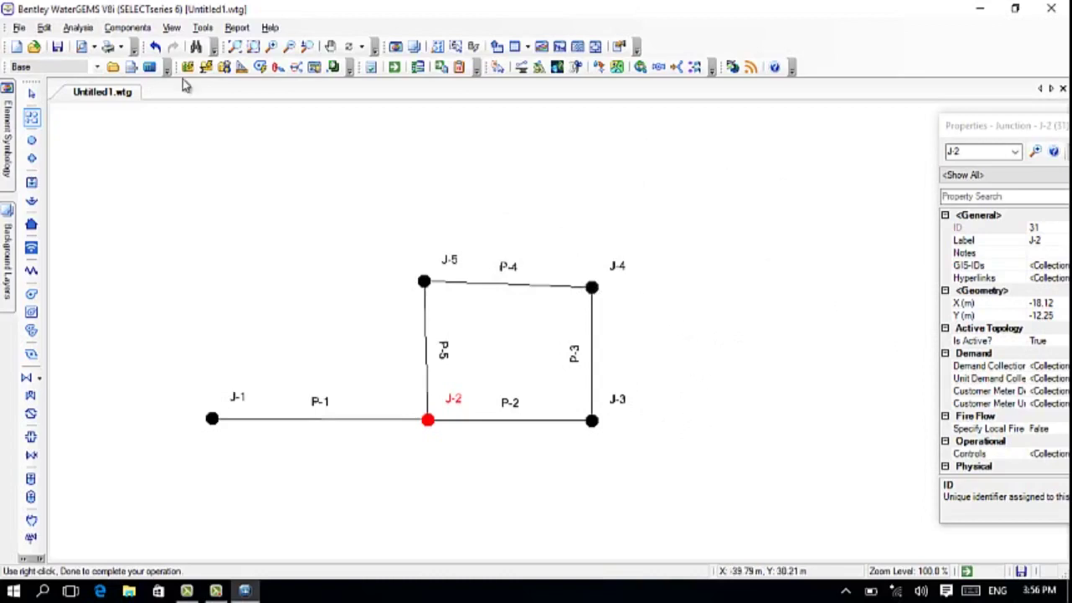
Step: Straighten the pipe loop by moving J-5 directly above J-2 and aligning J-4 horizontally with it
left_click(35, 97)
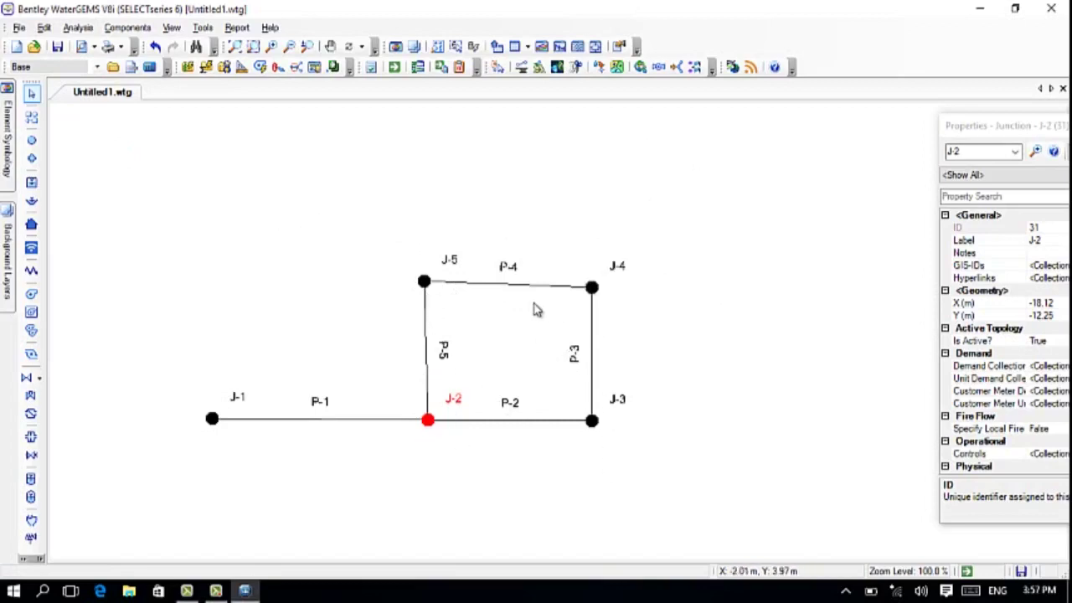
left_click(424, 285)
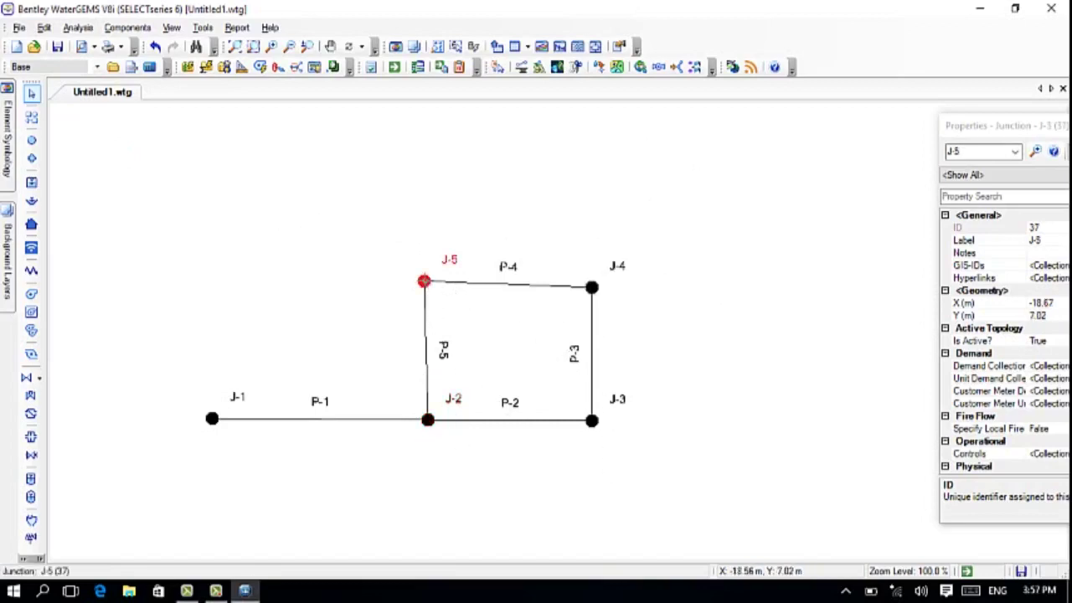
mouse_move(425, 285)
left_mouse_down()
mouse_move(323, 251)
mouse_move(450, 284)
mouse_move(388, 270)
mouse_move(434, 335)
mouse_move(544, 372)
mouse_move(407, 276)
mouse_move(430, 294)
mouse_move(428, 285)
left_mouse_up()
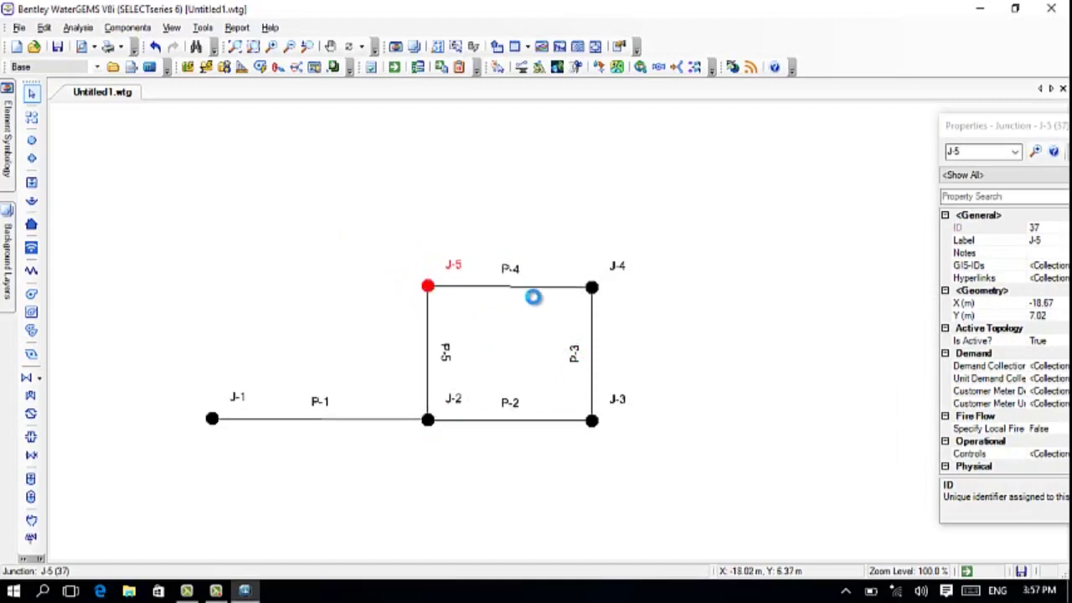
left_click(591, 288)
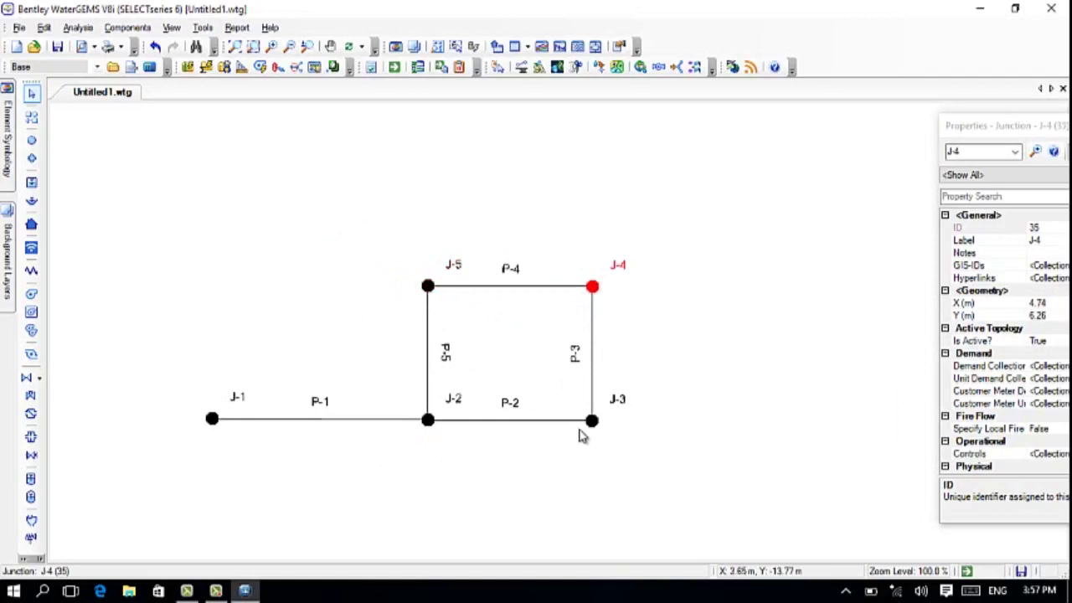
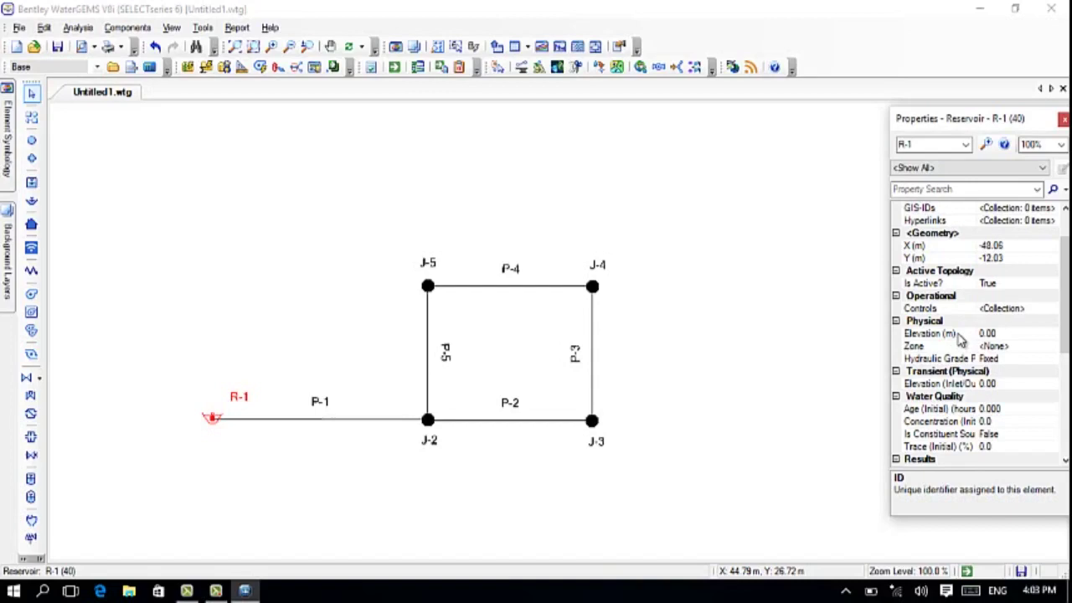
Step: Check the available units for reservoir R-1's Elevation field, keeping m
right_click(959, 334)
left_click(961, 345)
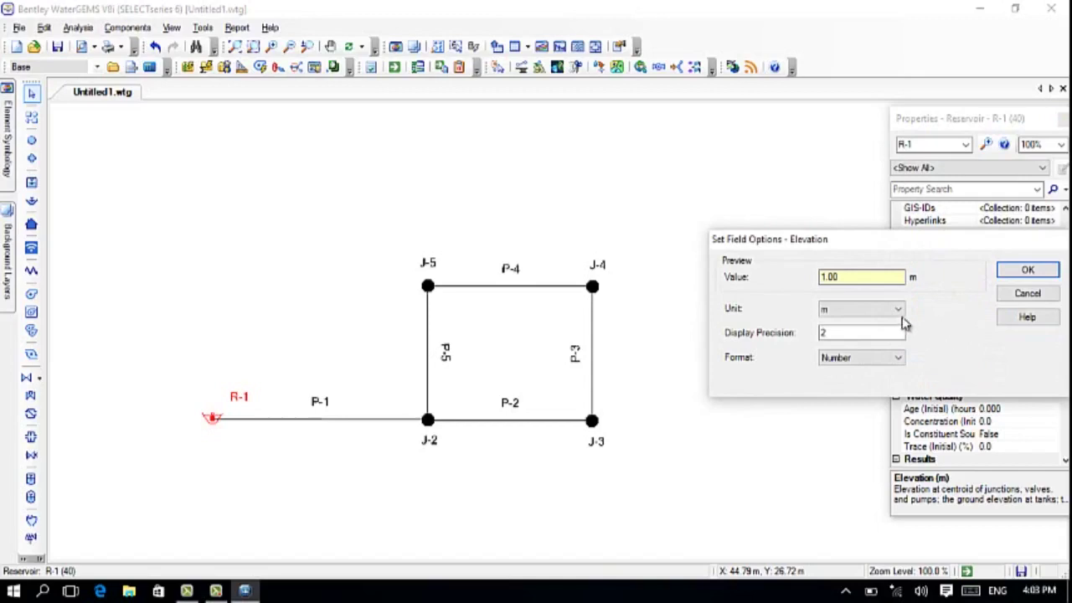
left_click(899, 311)
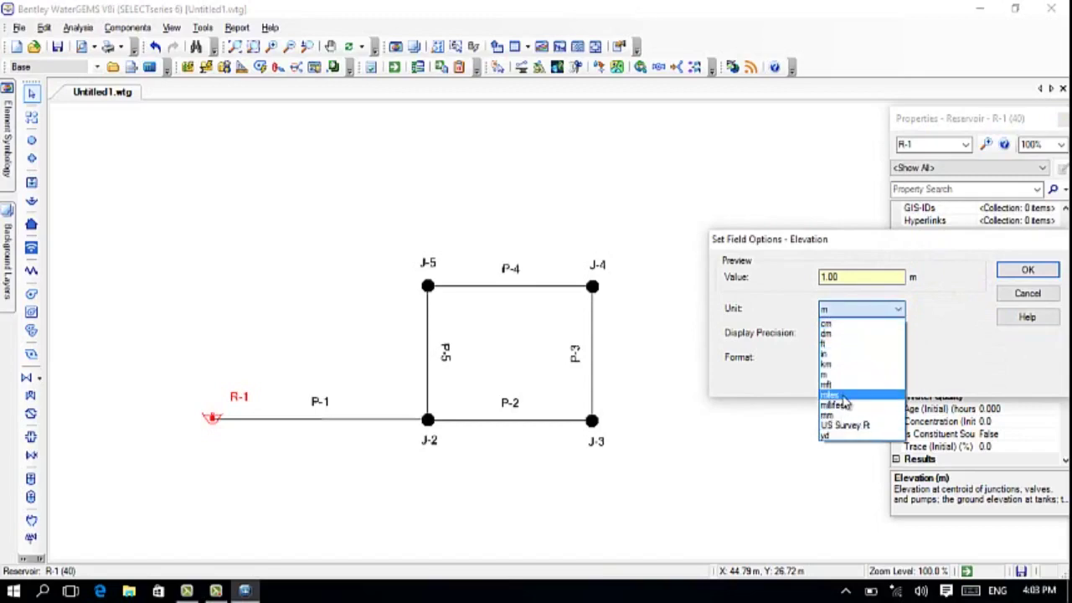
left_click(863, 309)
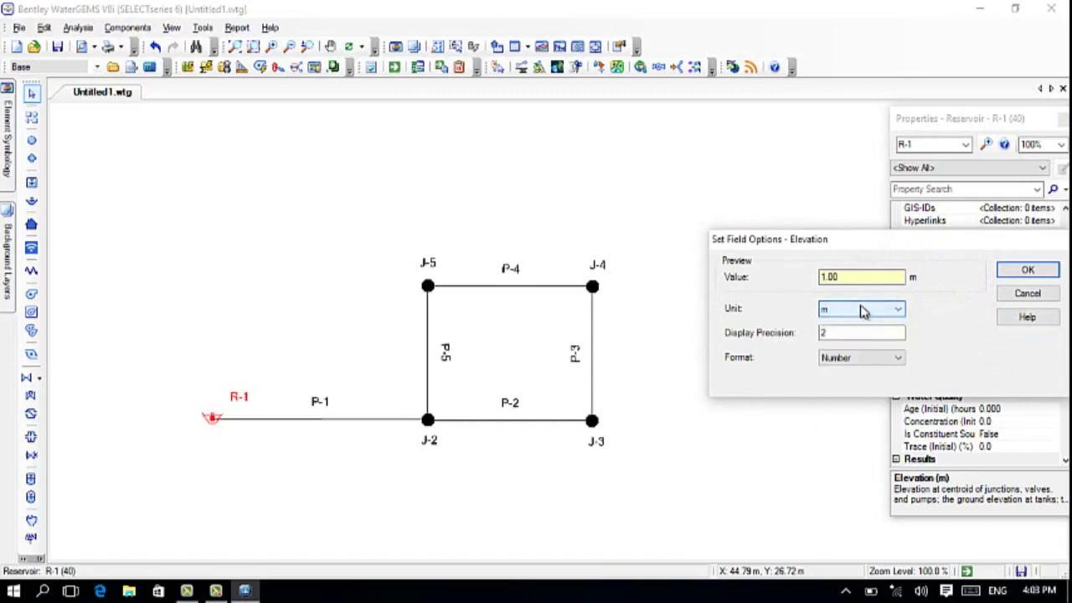
left_click(1036, 276)
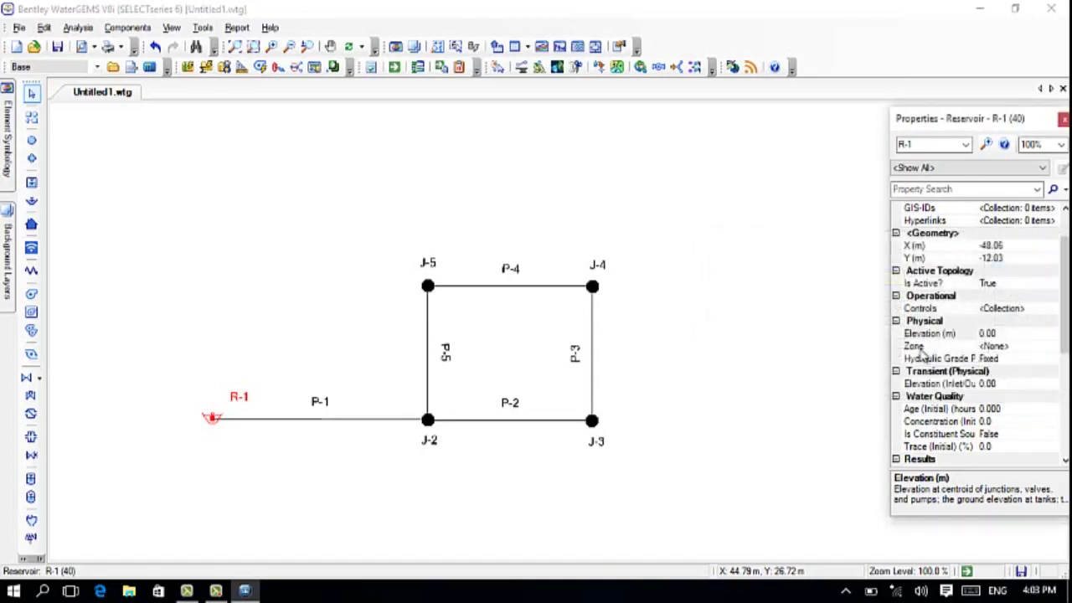
Step: Set the elevation of reservoir R-1 to 100 m and close its properties
left_click(998, 334)
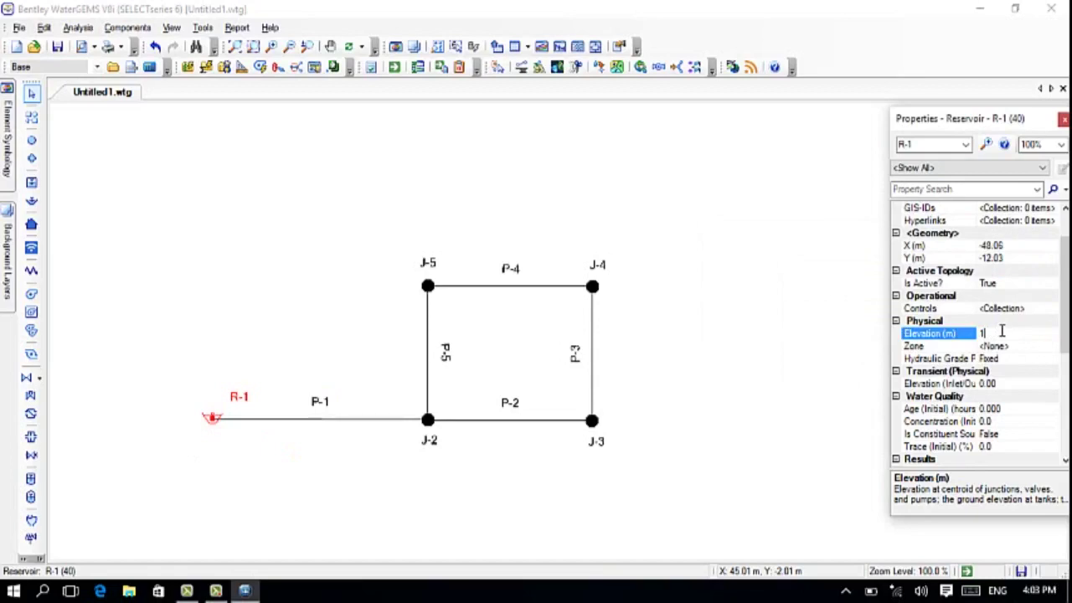
type("00")
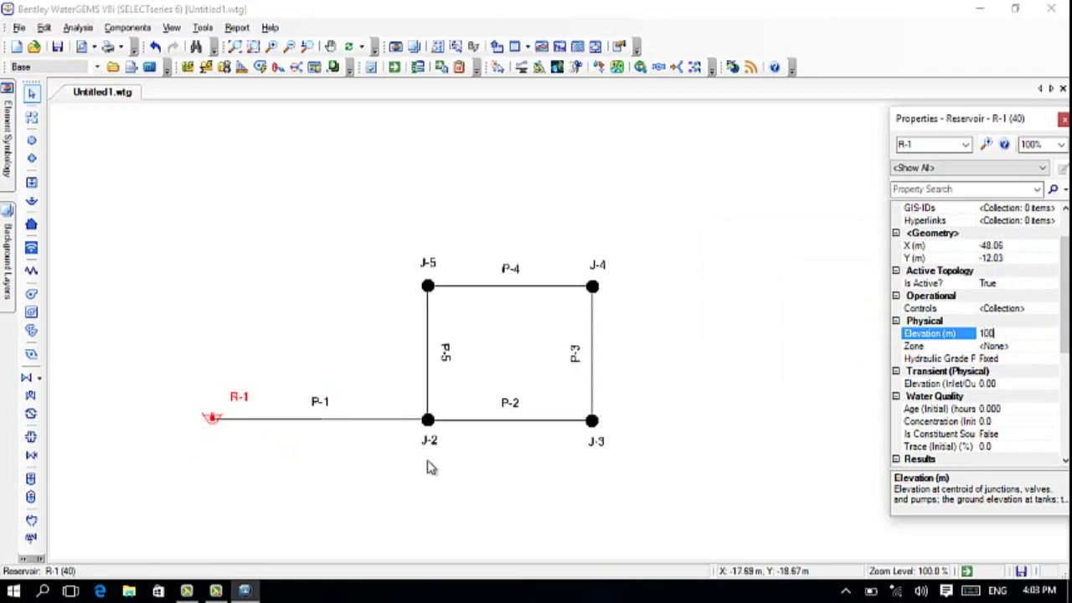
left_click(1063, 120)
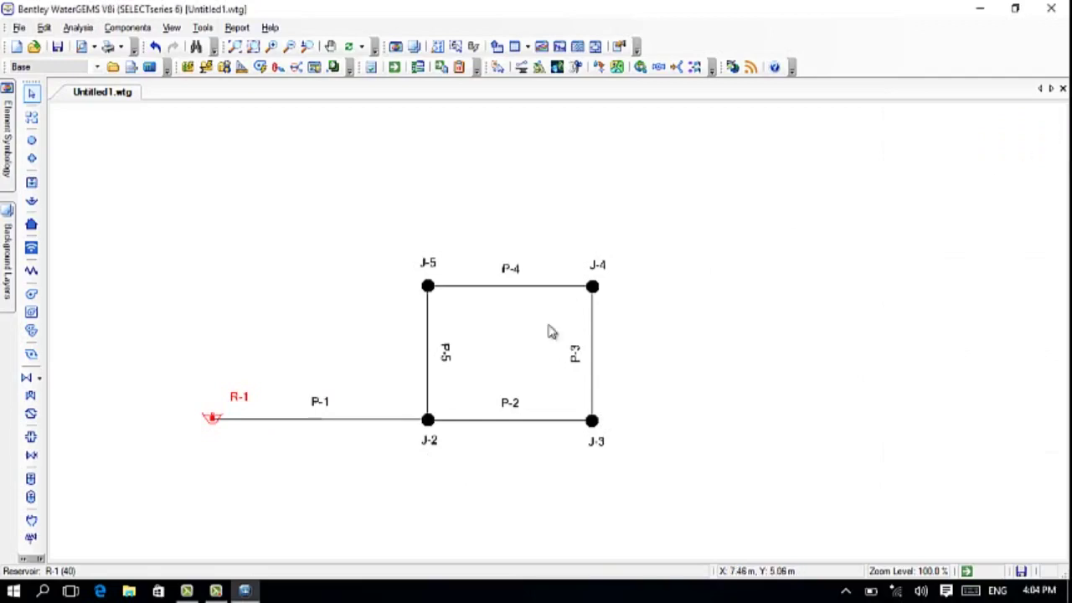
Step: Open the properties of junction J-2 and set its elevation to 102 m
double_click(428, 421)
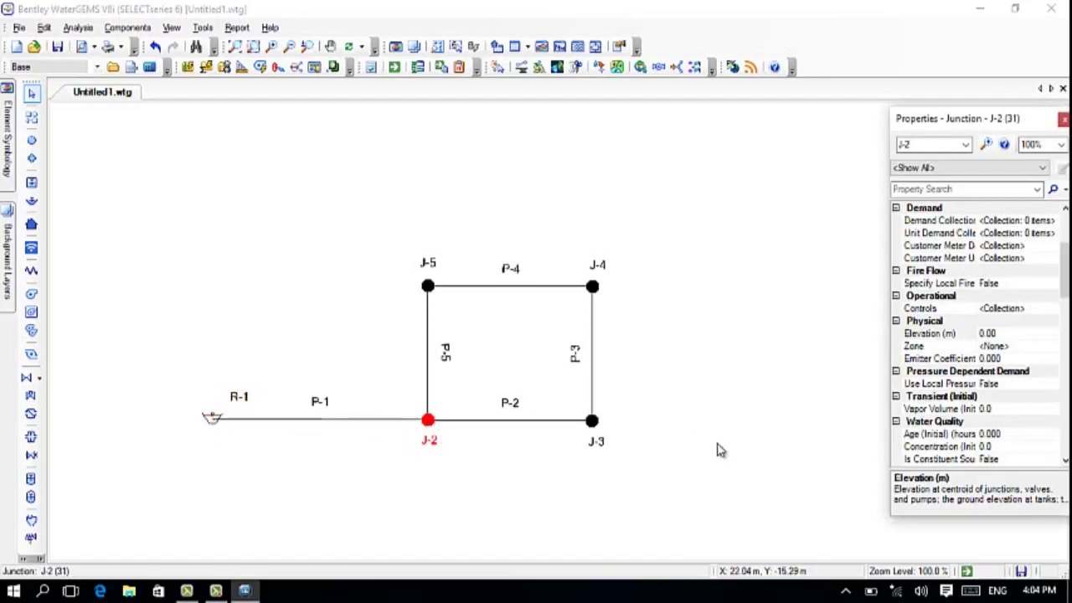
left_click(910, 144)
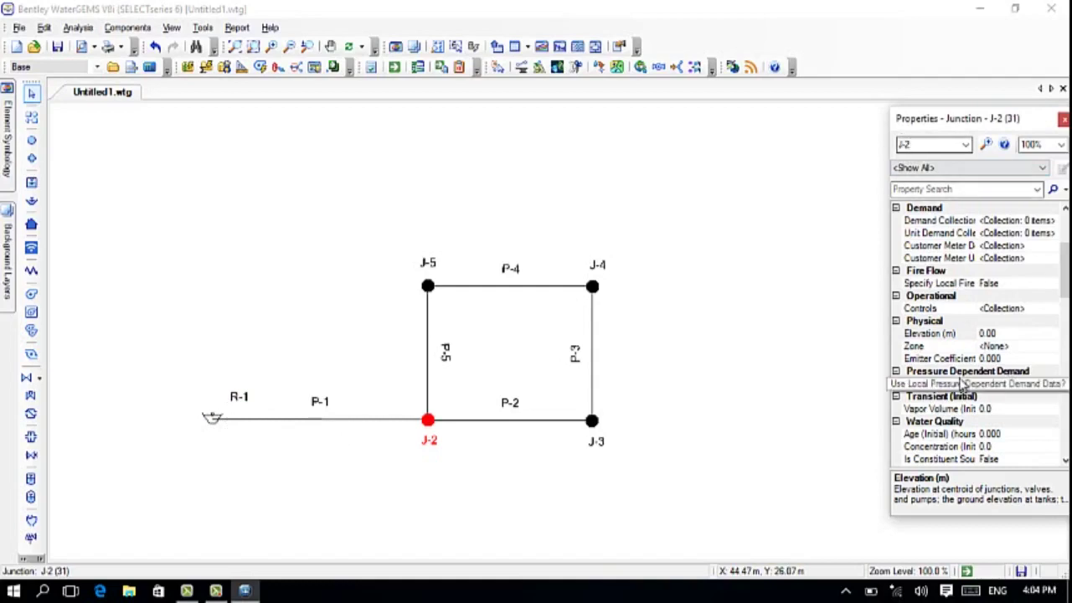
left_click(1002, 332)
key("BackSpace")
key("BackSpace")
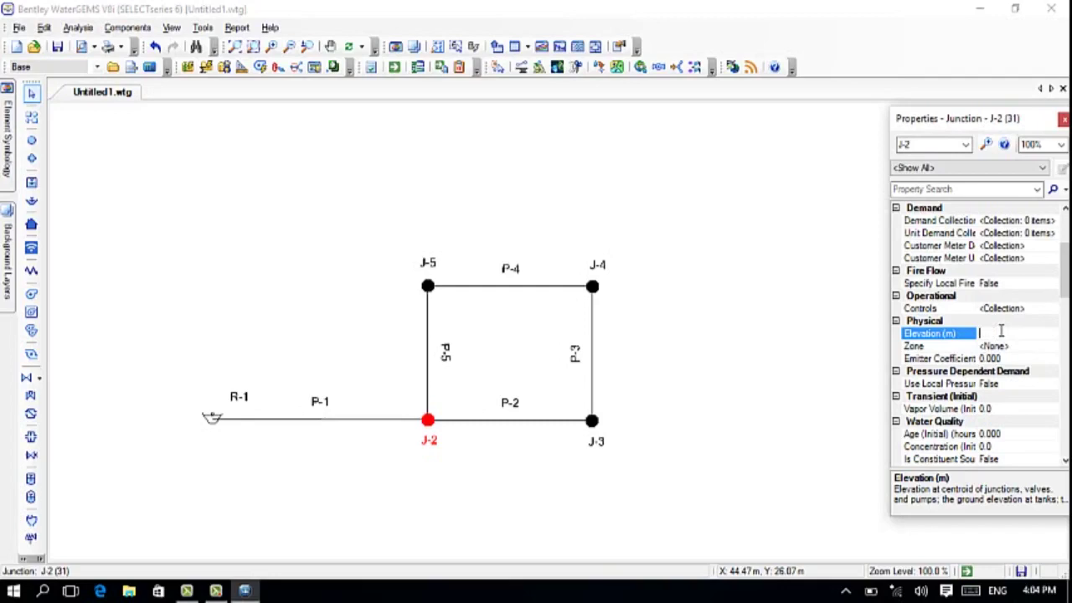
type("102")
key("Return")
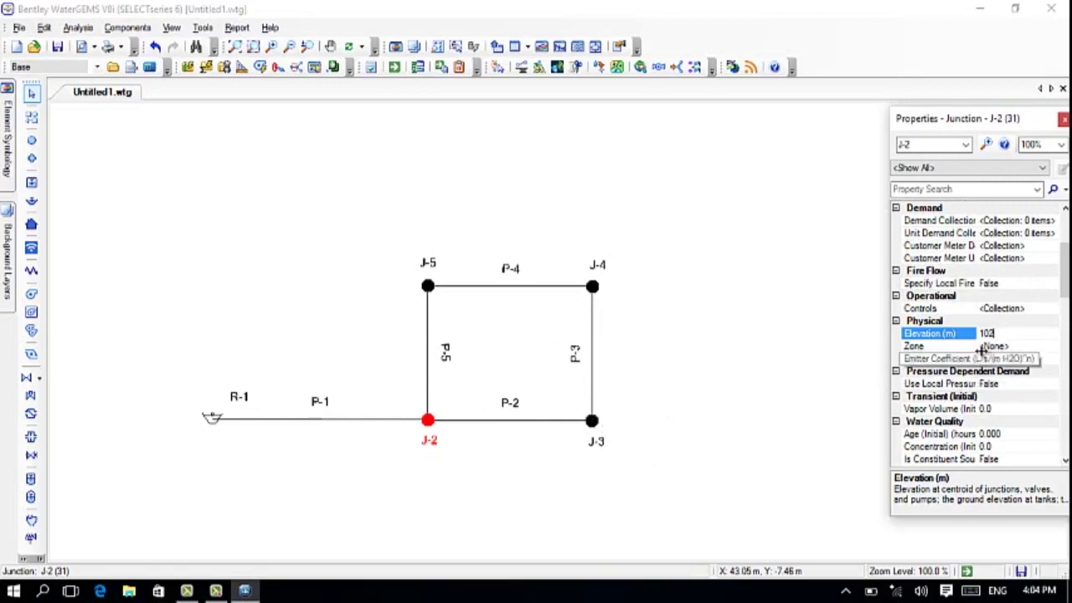
Step: Set the elevation of junction J-3 to 105 m
left_click(592, 422)
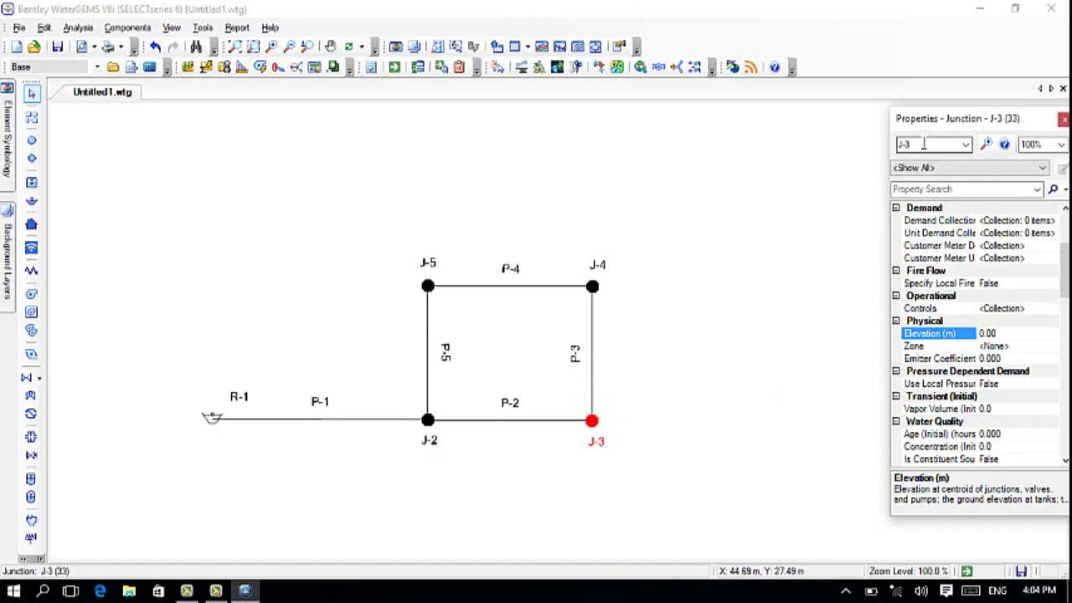
left_click(1005, 333)
key("BackSpace")
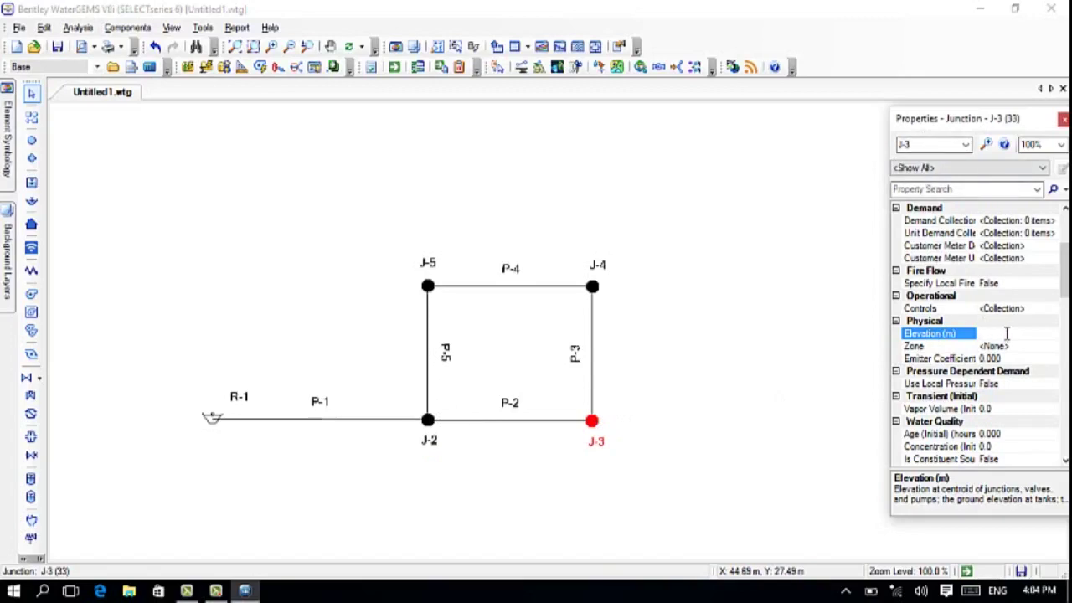
type("105")
Step: Set the elevation of junction J-4 to 107 m
left_click(593, 287)
left_click(1001, 333)
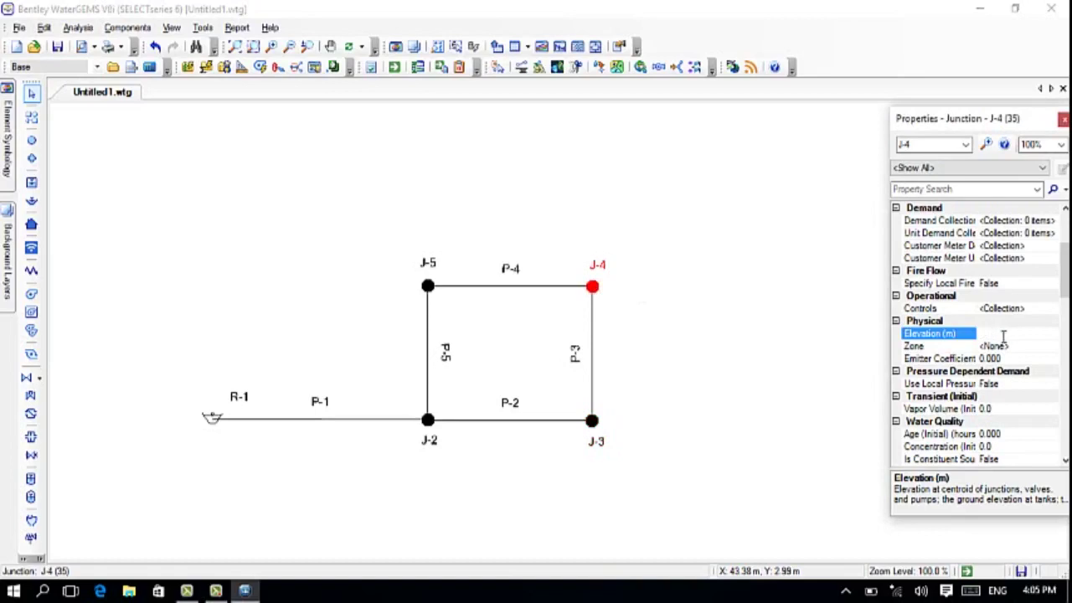
type("107")
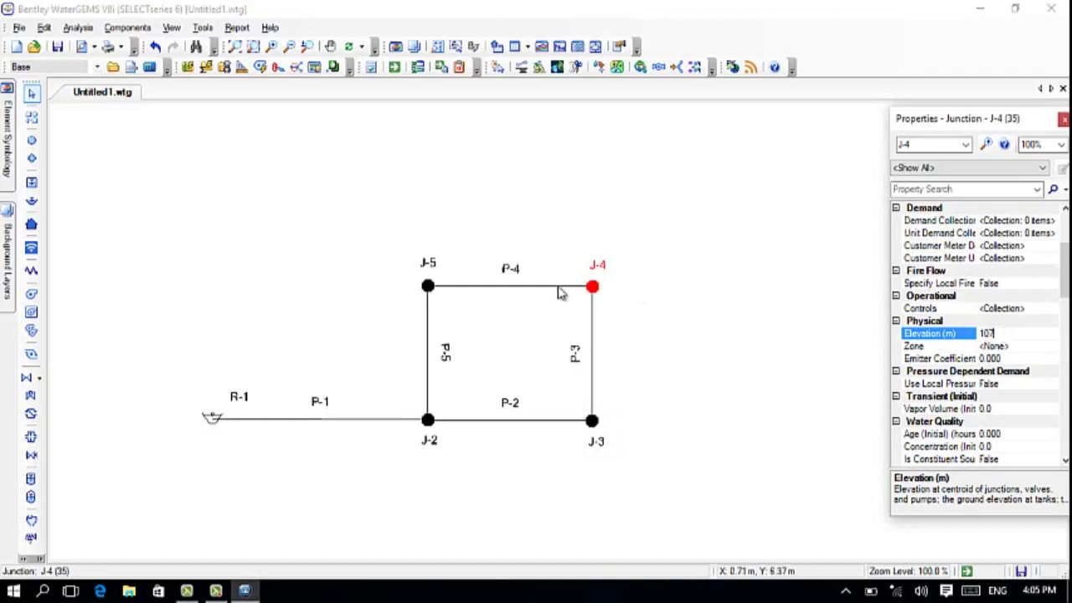
Step: Set the elevation of junction J-5 to 108 m and close its properties
left_click(428, 287)
left_click(1009, 332)
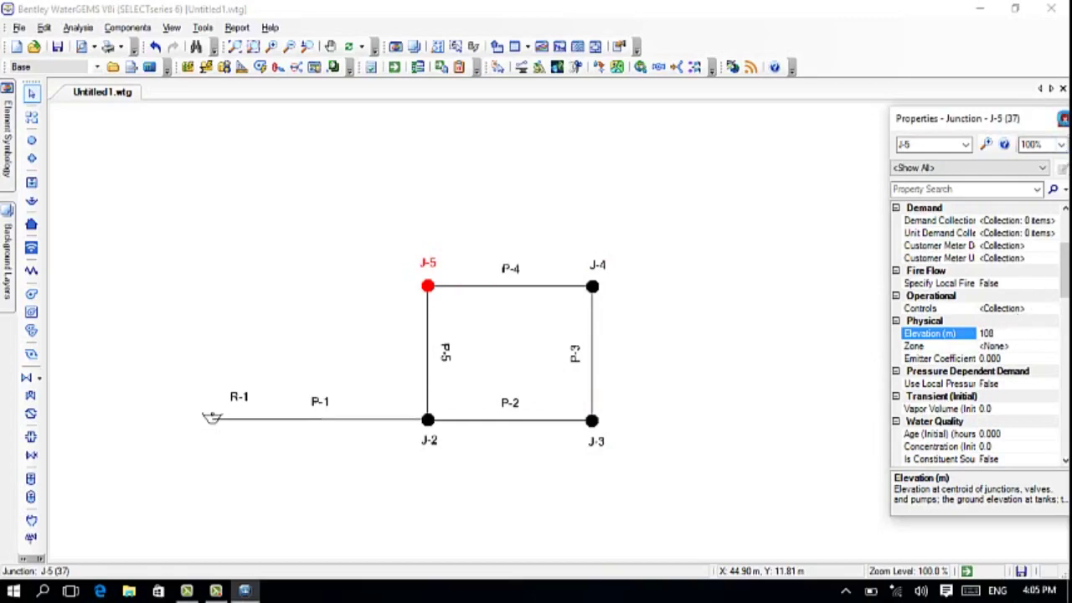
left_click(1063, 118)
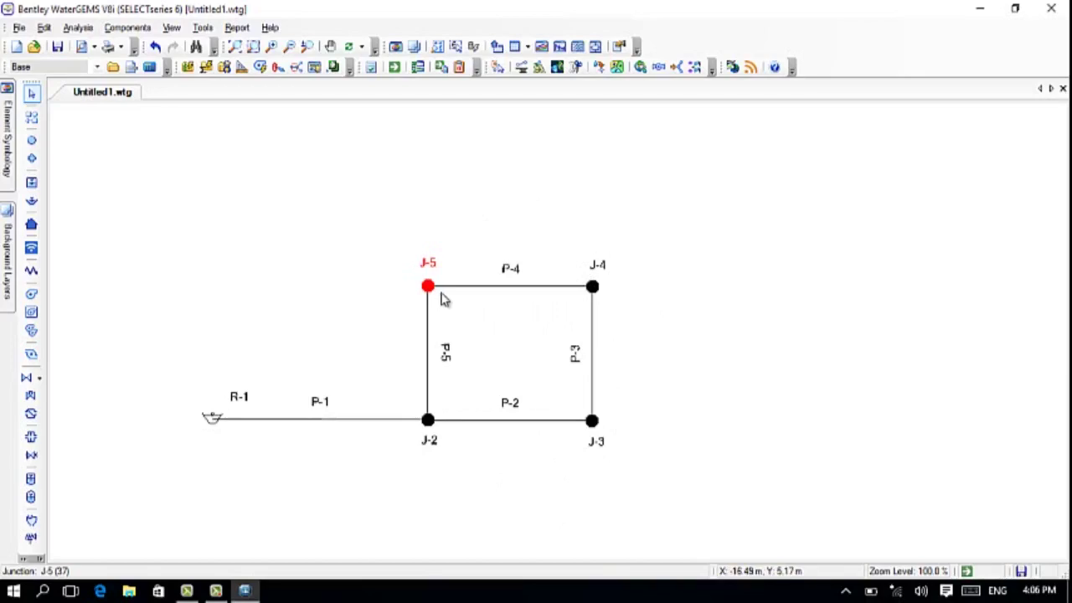
Step: View the Junction Table to review the entered elevations, moving it clear of the network drawing, and close it
left_click(527, 47)
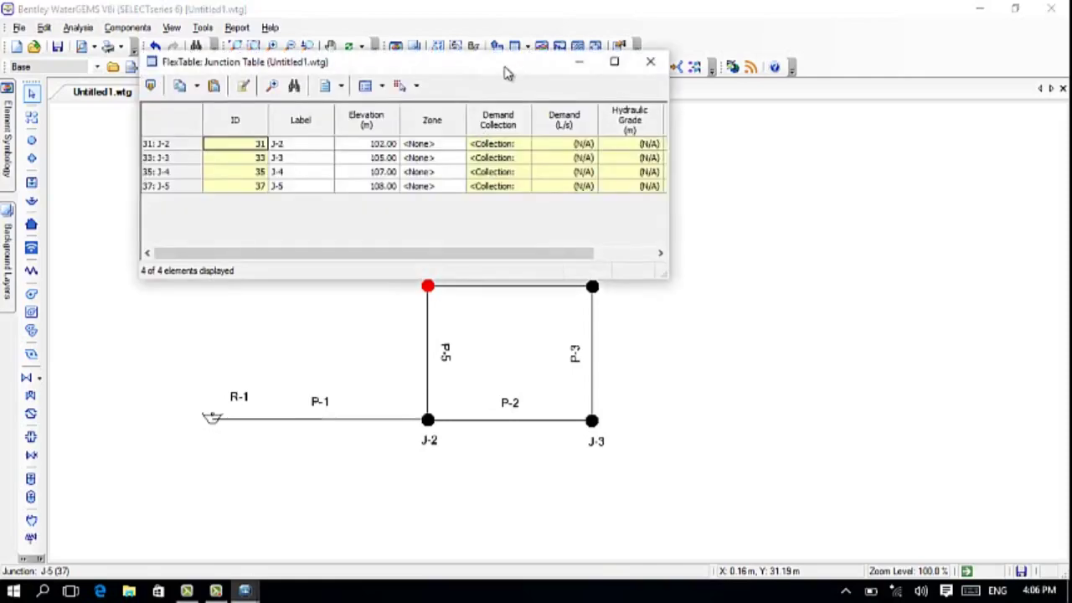
mouse_move(504, 67)
left_mouse_down()
mouse_move(899, 108)
mouse_move(868, 20)
left_mouse_up()
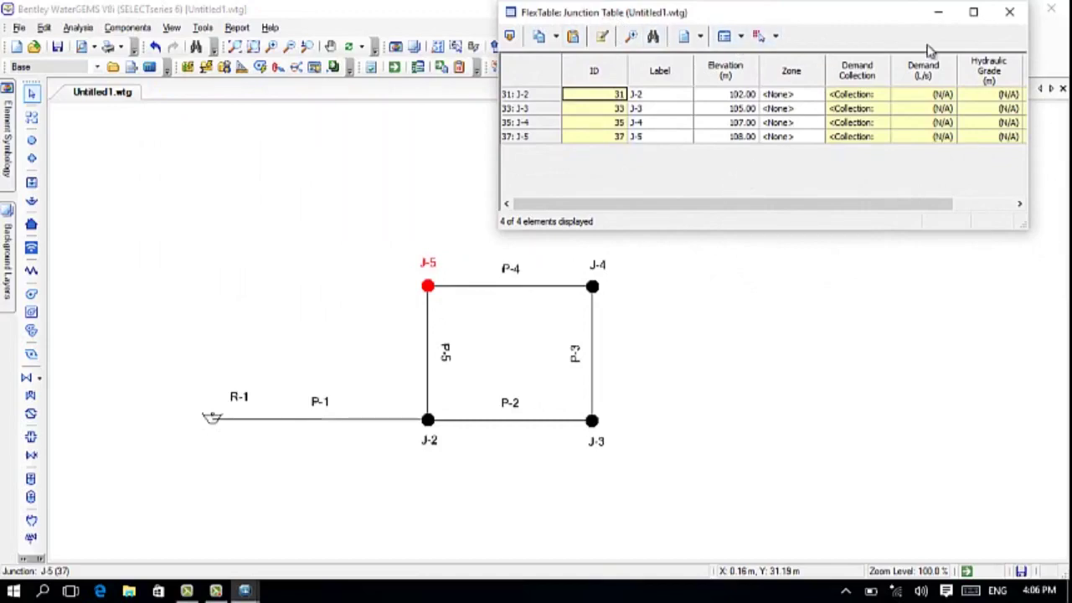
left_click(1012, 13)
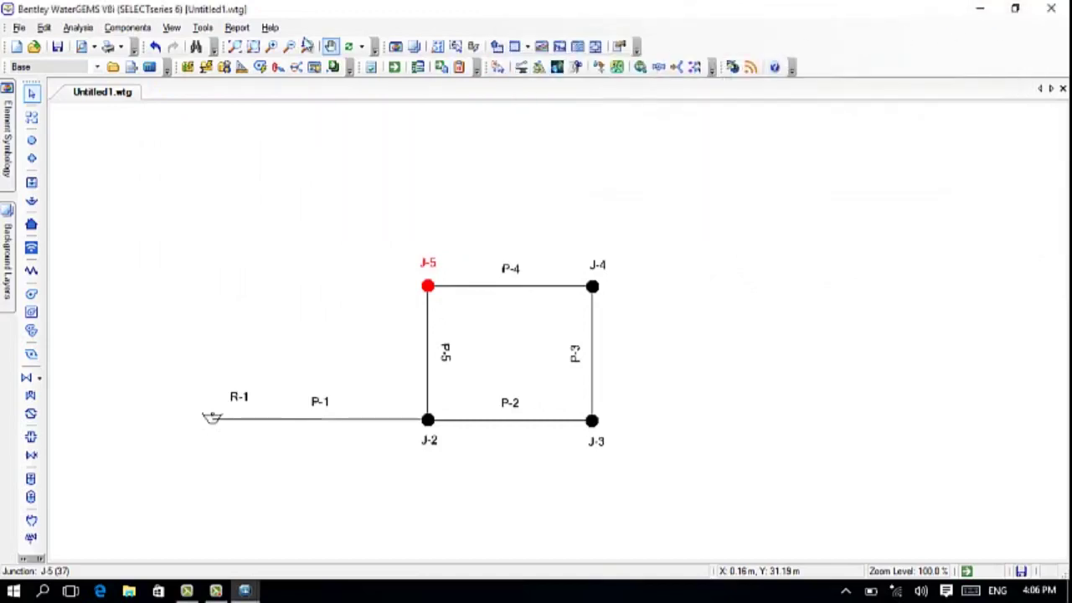
Step: Open the predefined Junction Table through the FlexTables manager, look it over, and close both windows
left_click(174, 28)
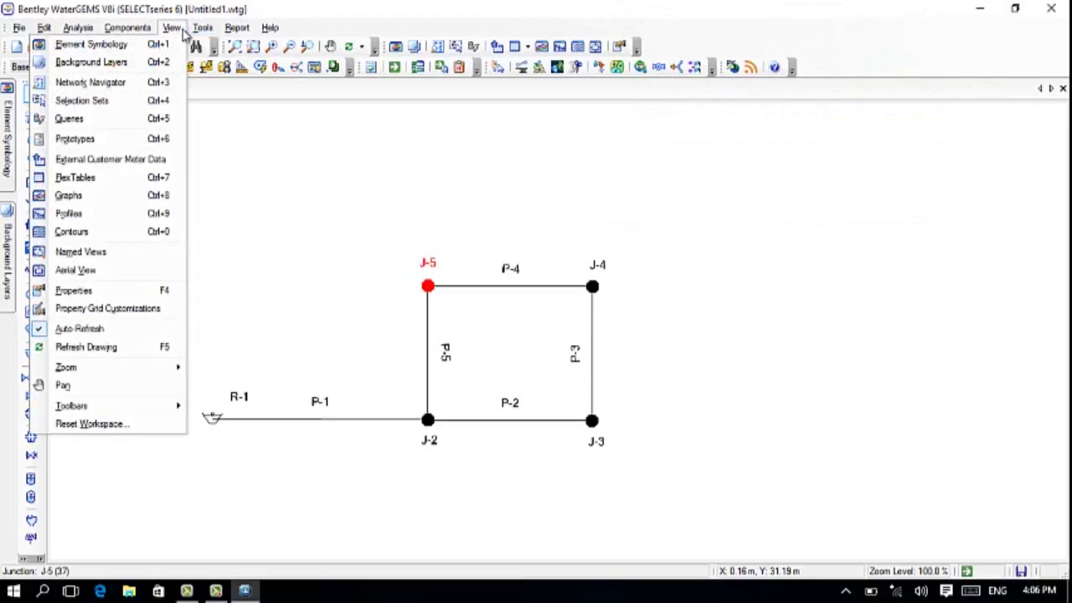
left_click(130, 186)
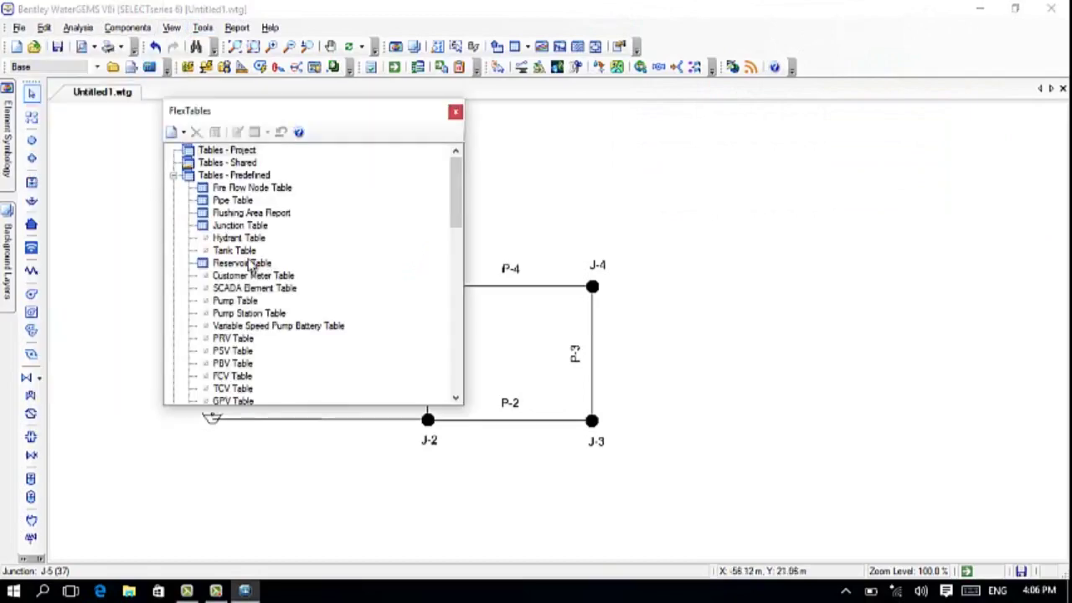
scroll(287, 272, "down", 1)
scroll(286, 266, "up", 1)
left_click(258, 226)
double_click(258, 227)
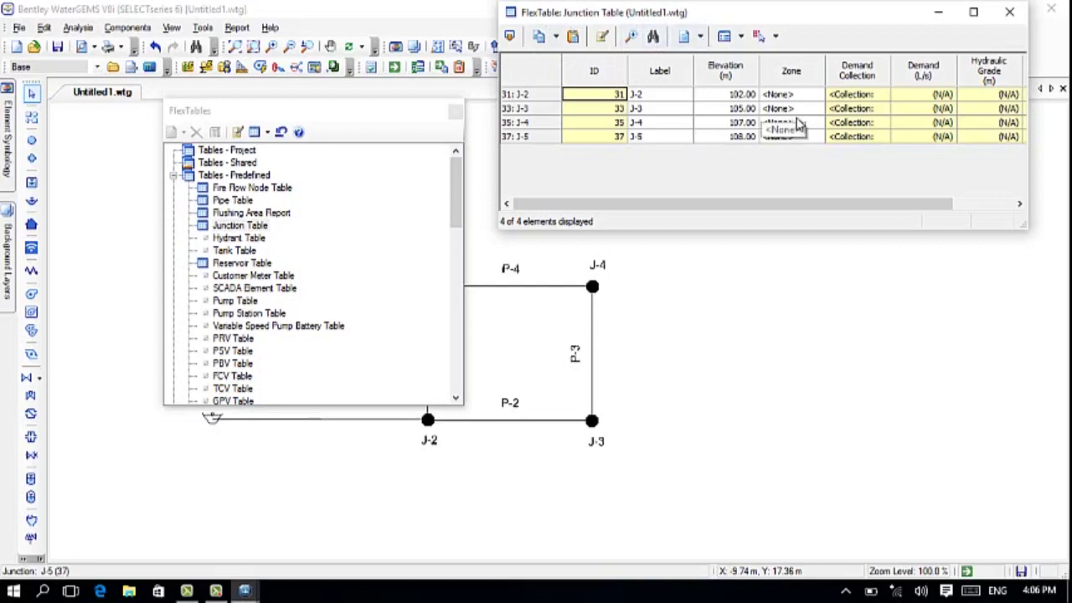
left_click(1012, 19)
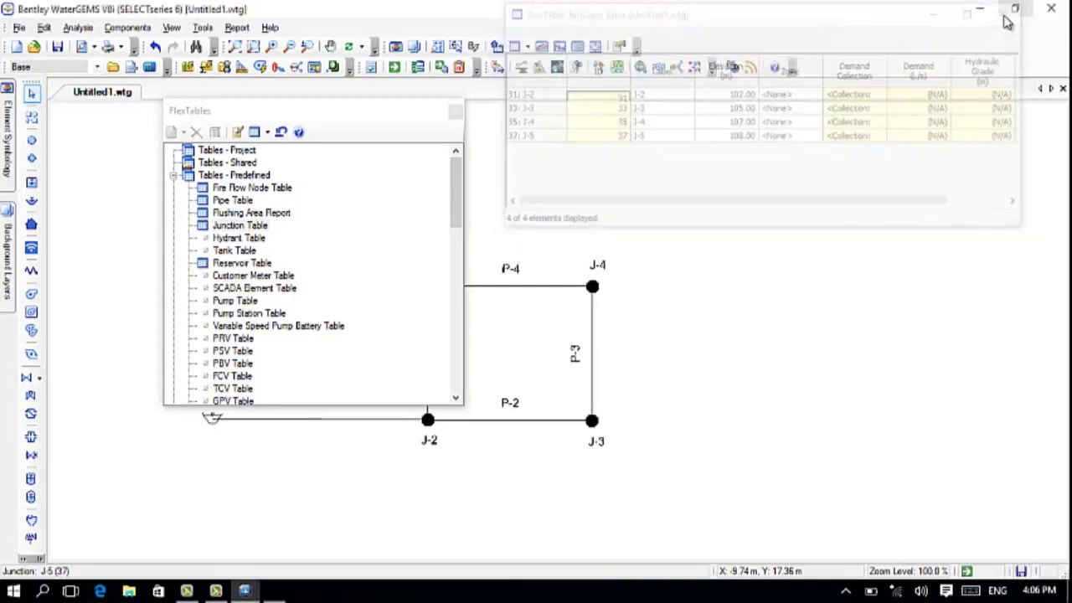
left_click(455, 112)
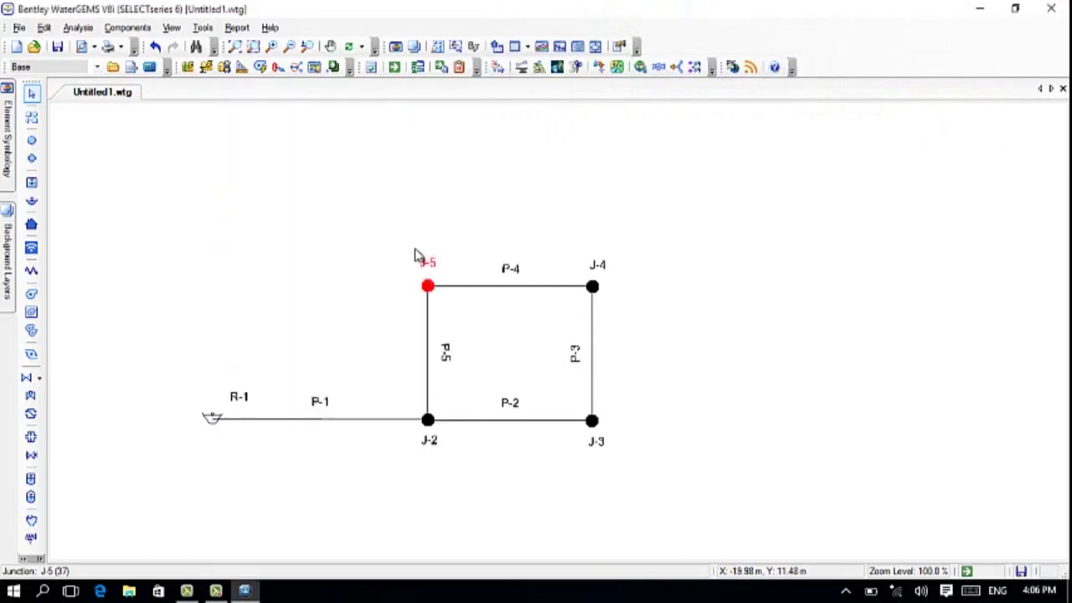
Step: Reopen the predefined Junction Table through the FlexTables manager, close the manager, and bring the table's Pressure column into view
key("ctrl+7")
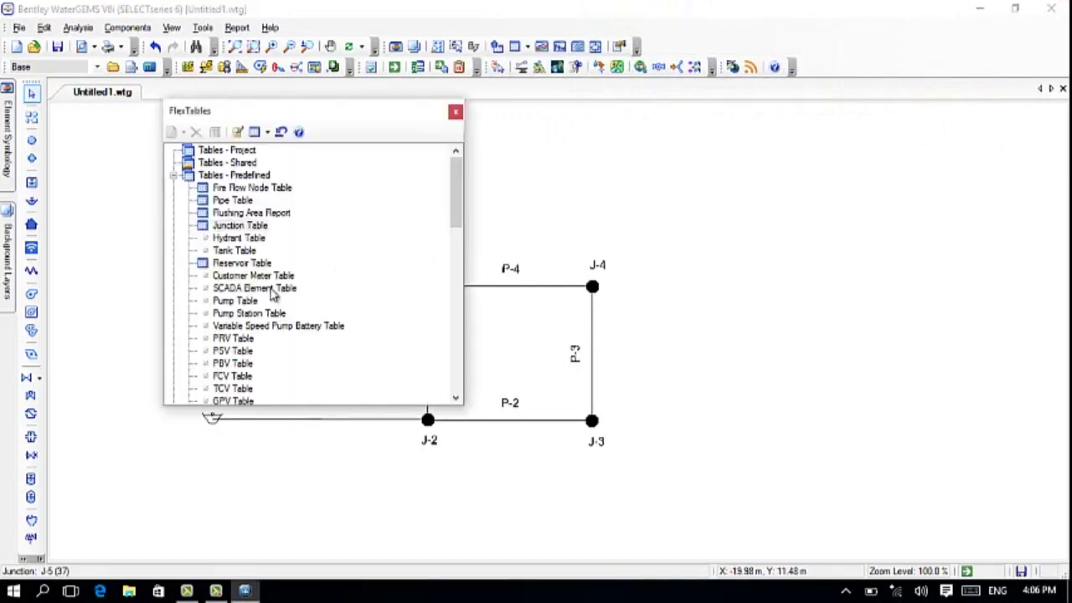
scroll(287, 251, "down", 1)
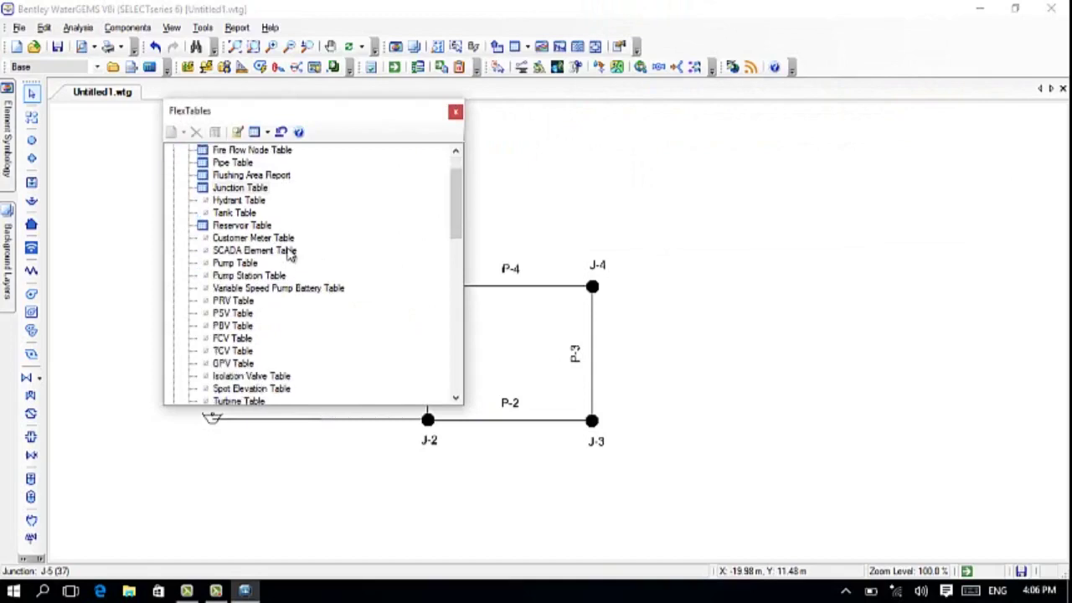
scroll(284, 251, "up", 1)
double_click(251, 226)
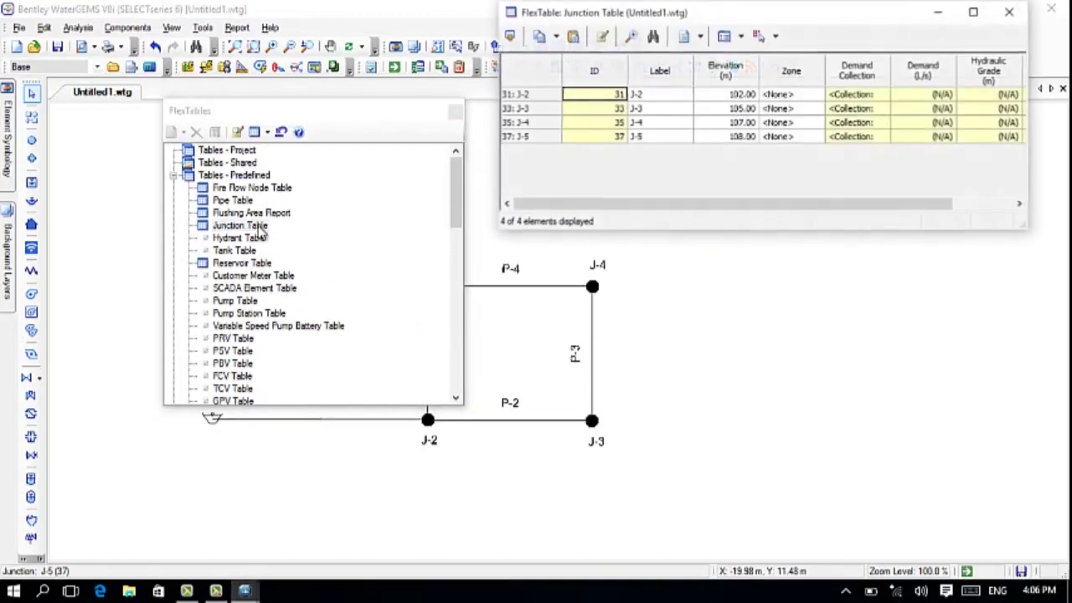
left_click(456, 112)
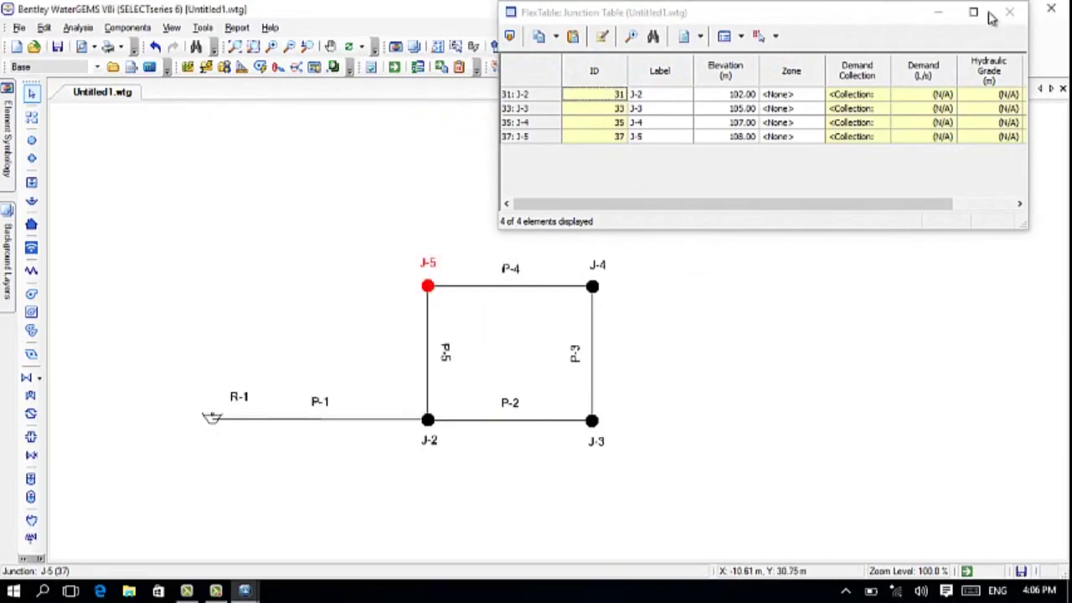
mouse_move(898, 10)
left_mouse_down()
mouse_move(902, 34)
mouse_move(907, 14)
left_mouse_up()
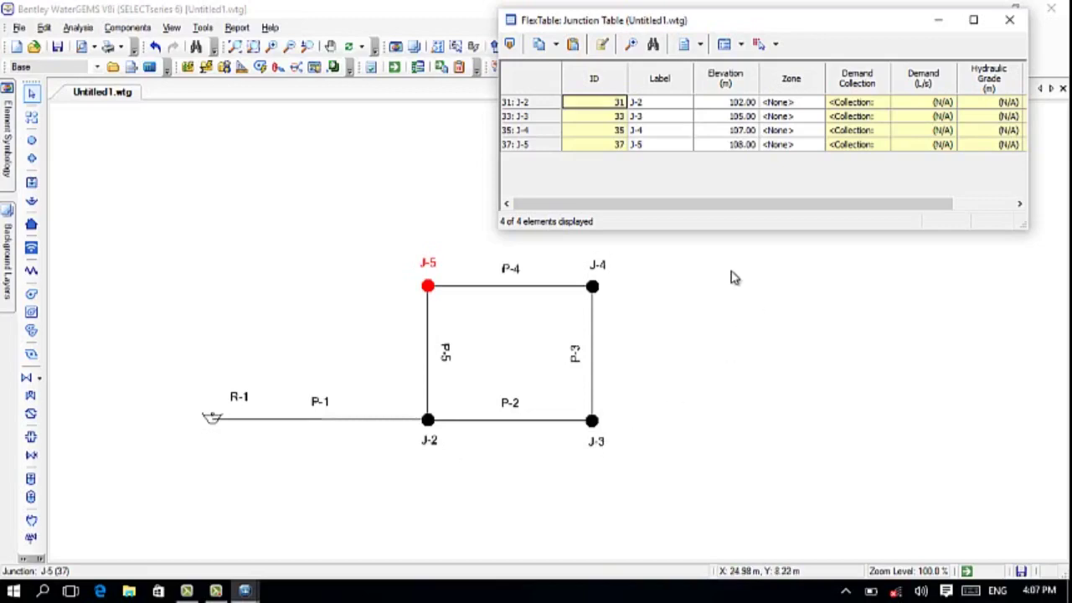
left_click_drag(721, 208, 781, 215)
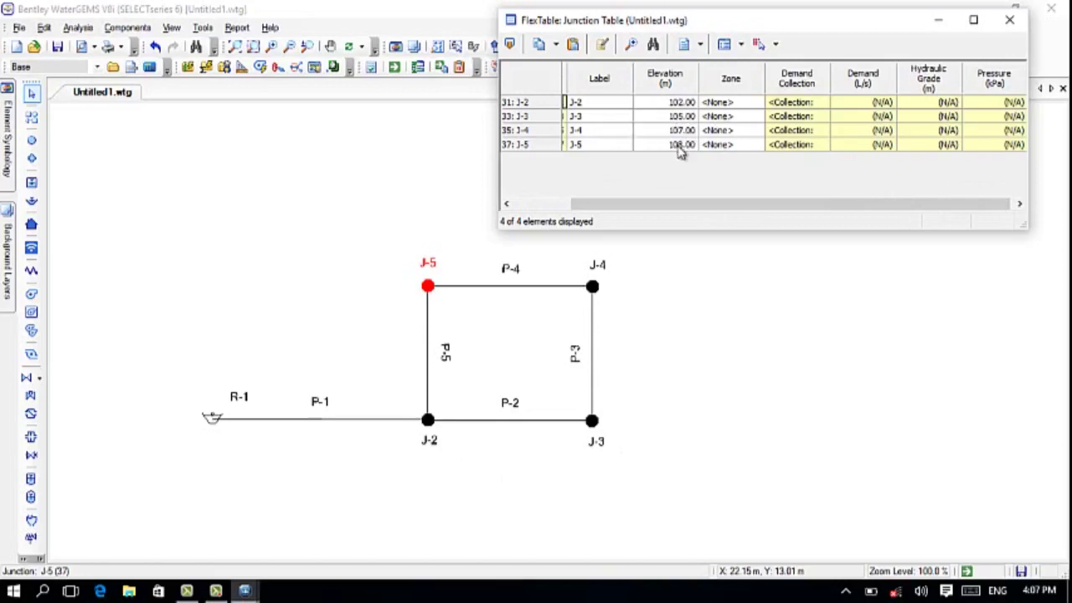
Step: Check the available units for the Junction Table's Elevation column, keeping m
right_click(686, 90)
left_click(717, 96)
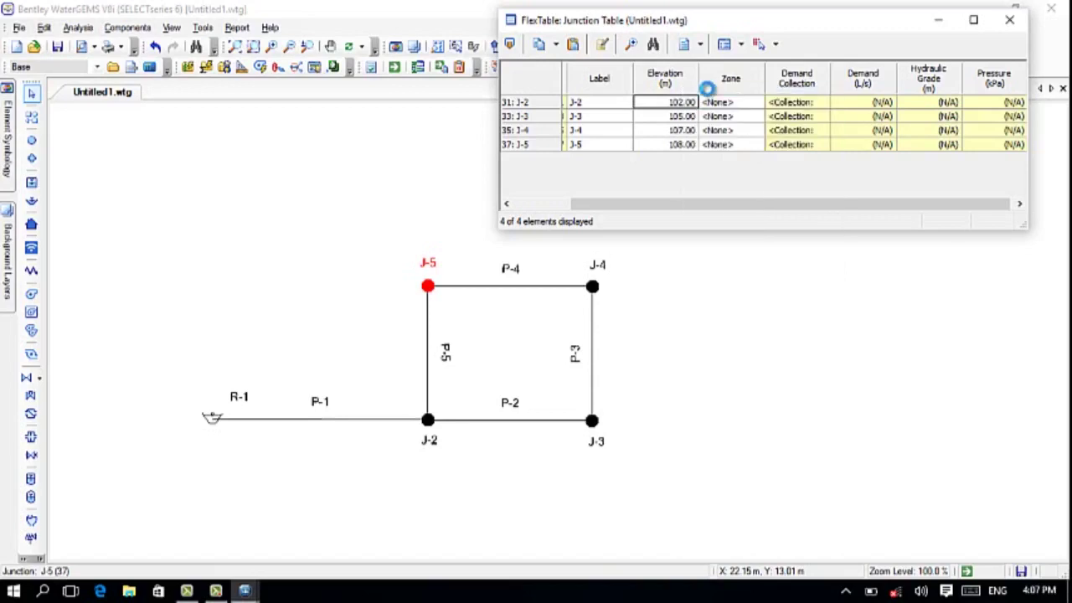
left_click(772, 119)
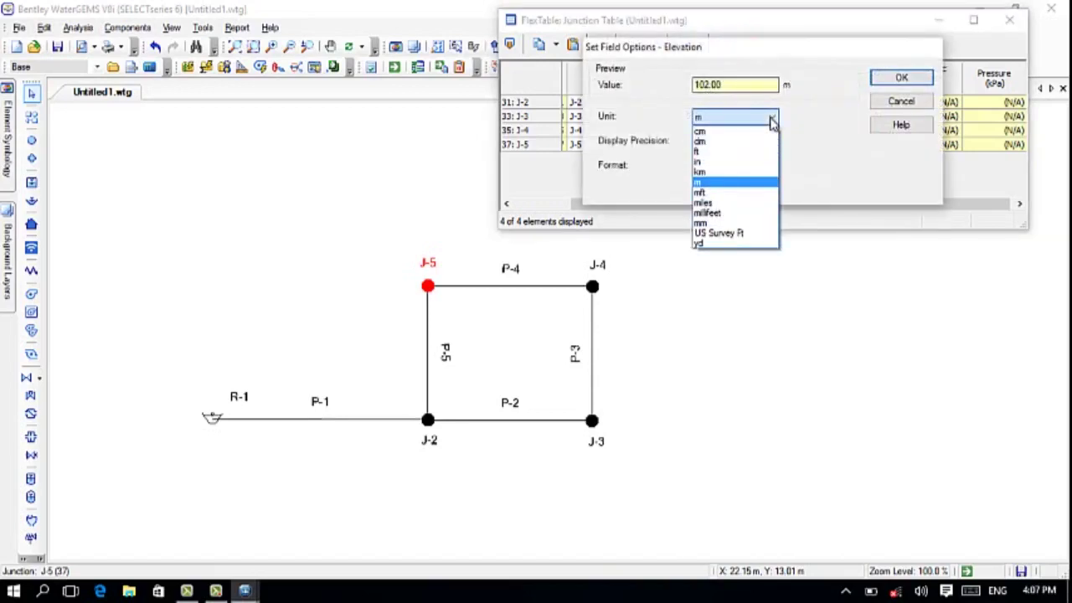
left_click(772, 119)
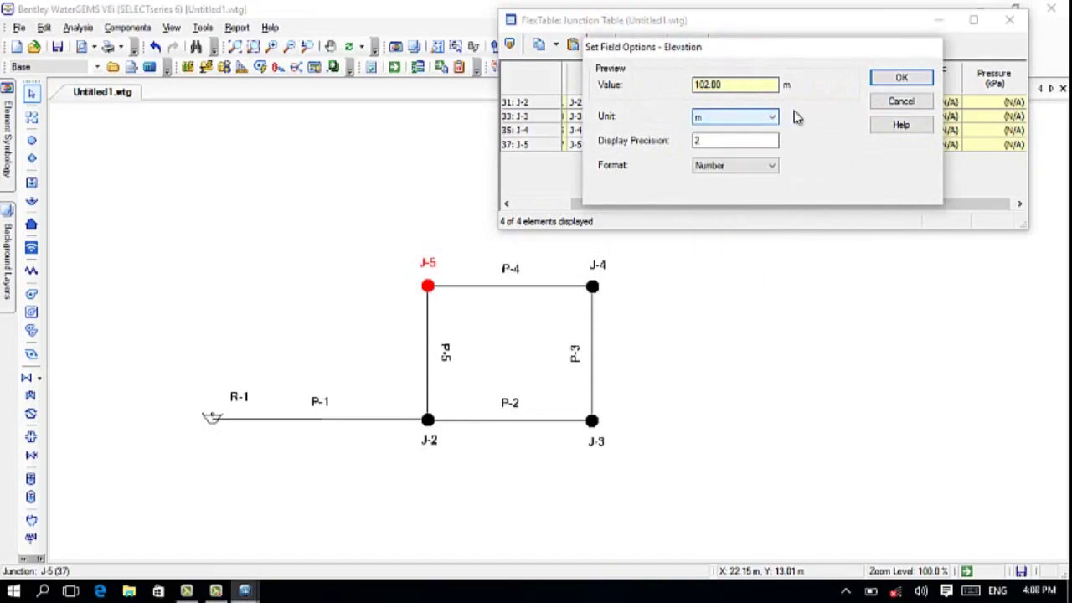
left_click(909, 79)
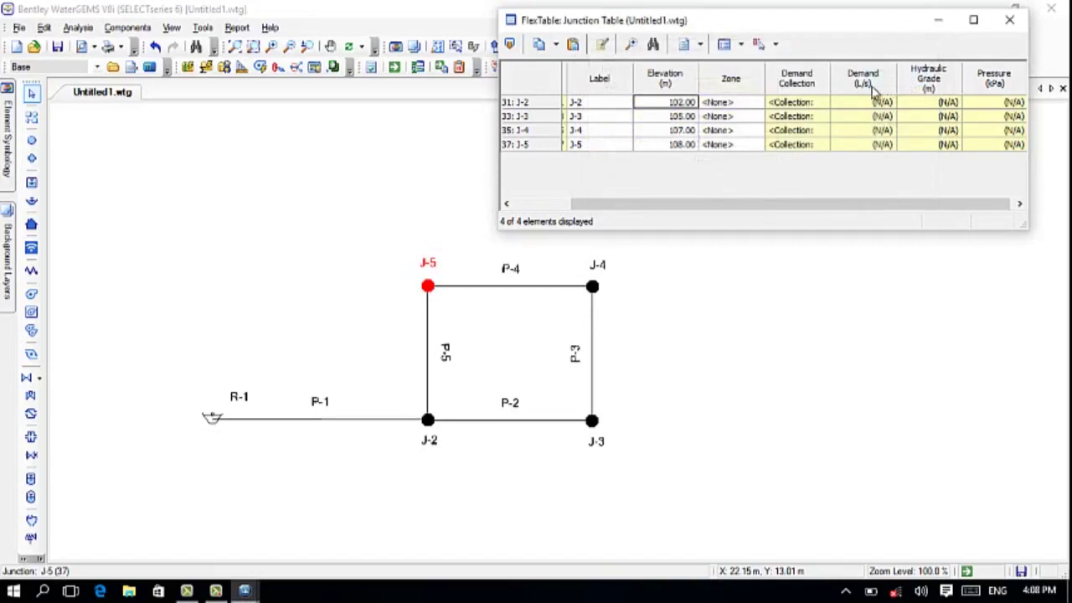
left_click_drag(728, 206, 793, 205)
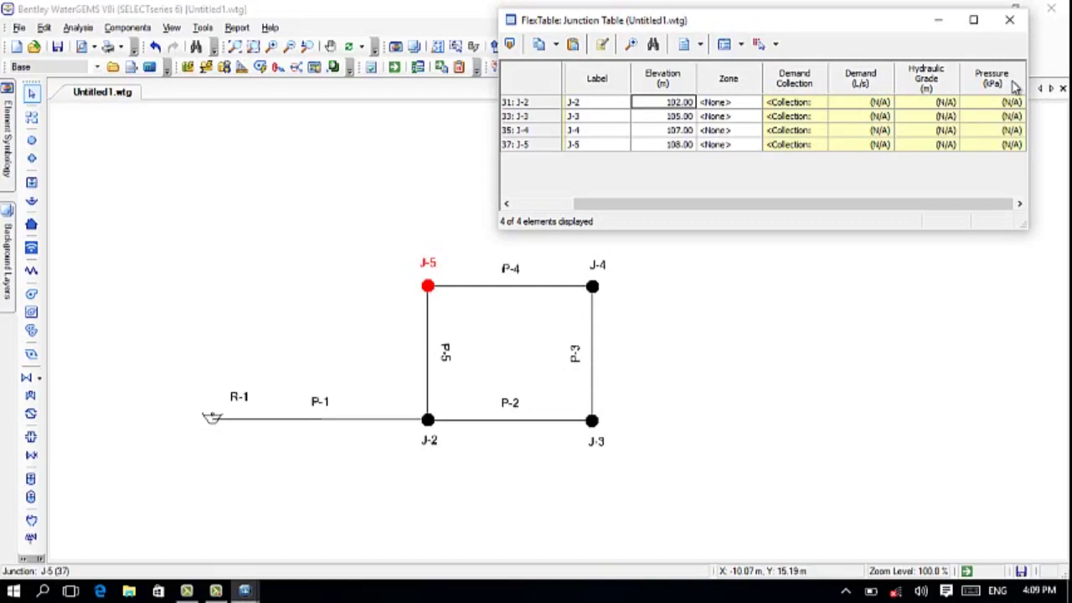
right_click(1015, 86)
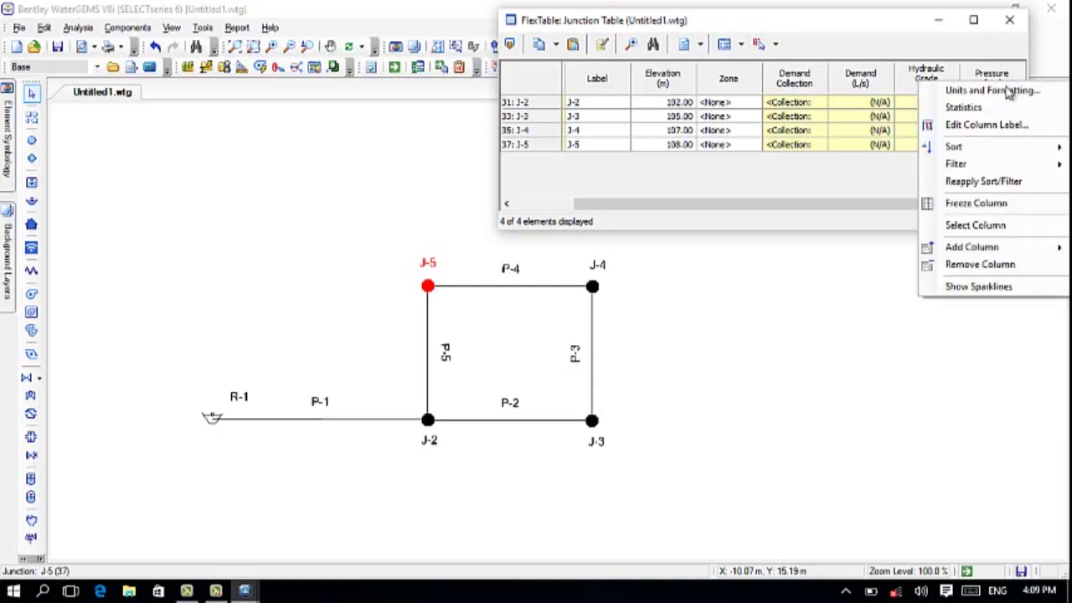
left_click(1009, 90)
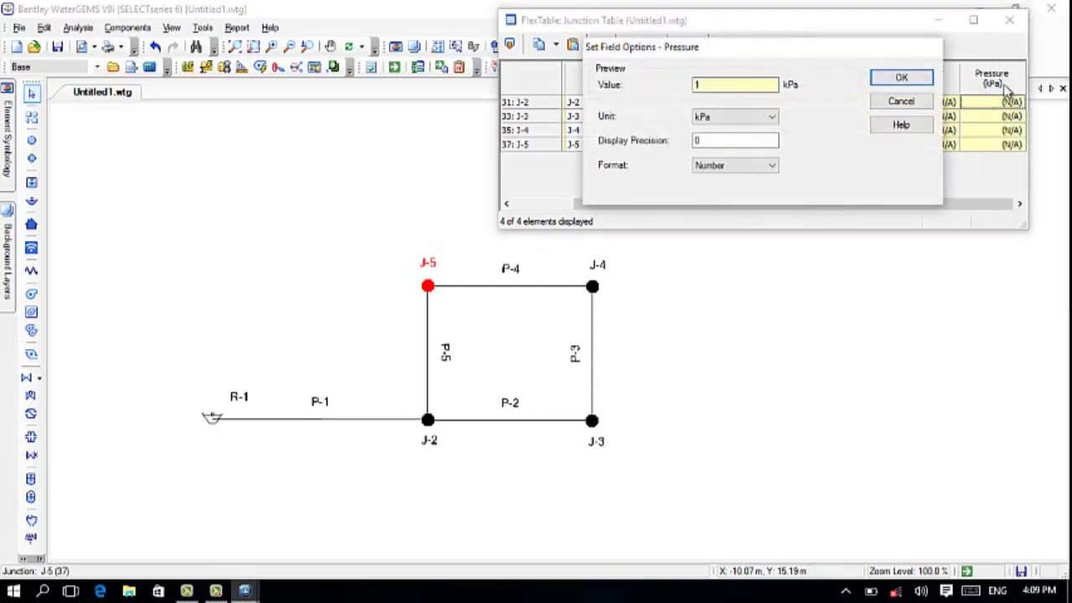
left_click(925, 102)
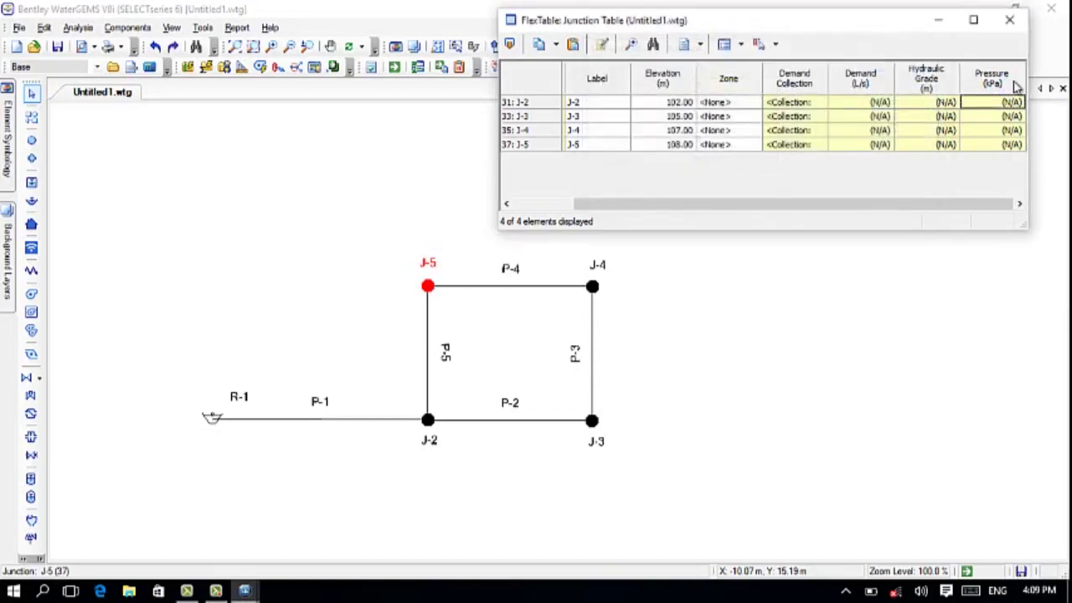
Step: Set the unit of the Junction Table's Pressure column to m H2O
right_click(1016, 82)
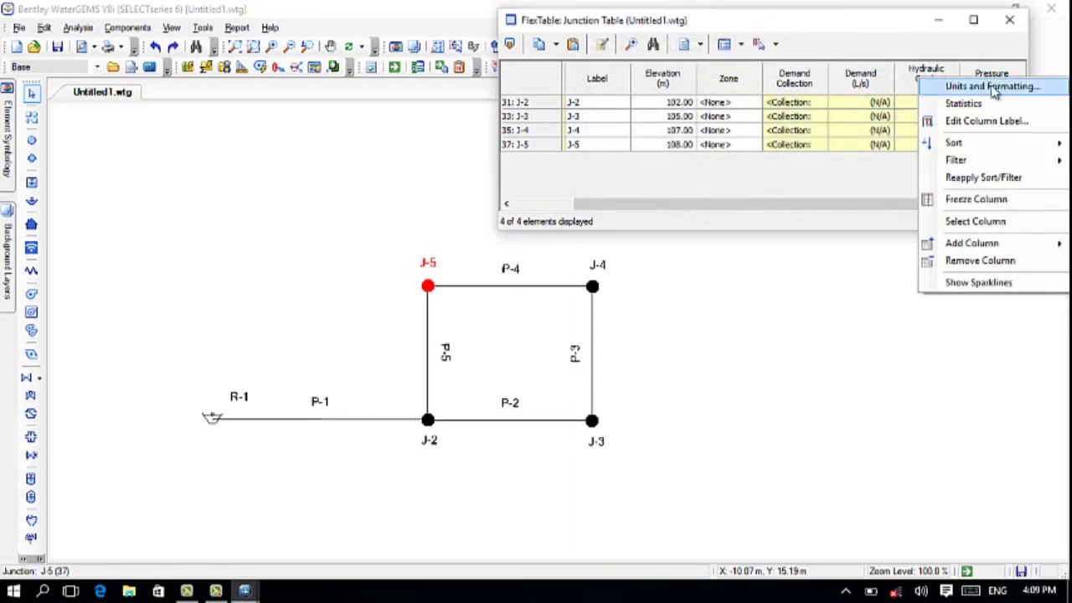
left_click(993, 88)
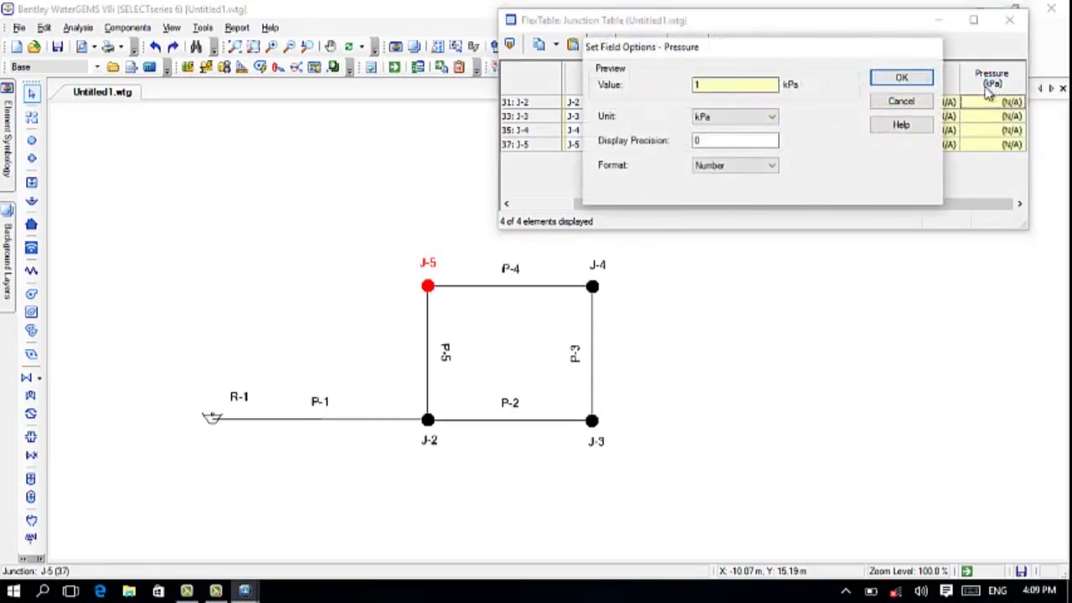
left_click(773, 117)
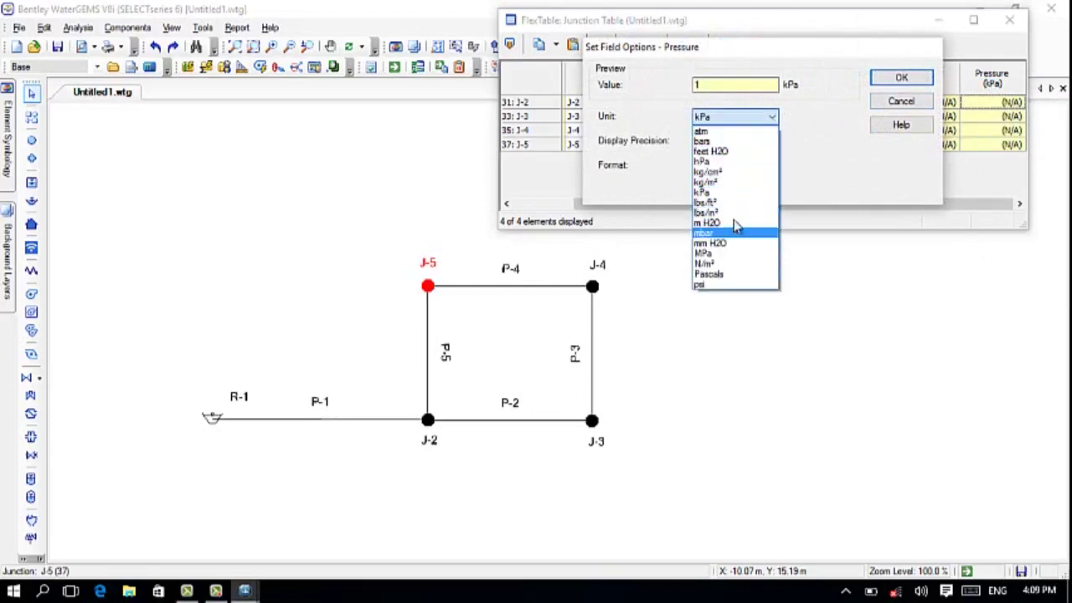
left_click(920, 82)
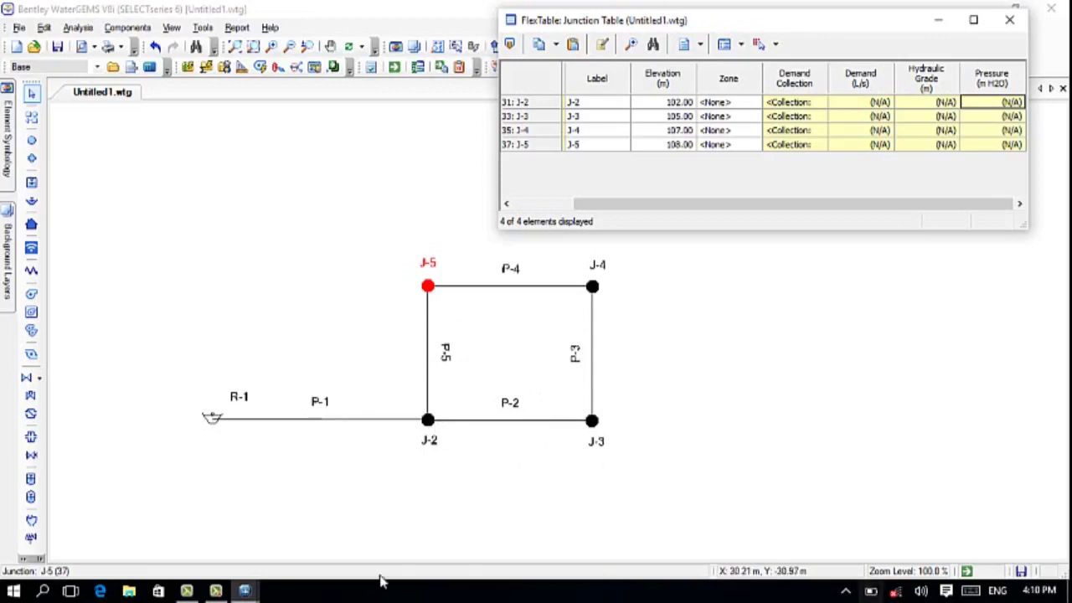
left_click(215, 591)
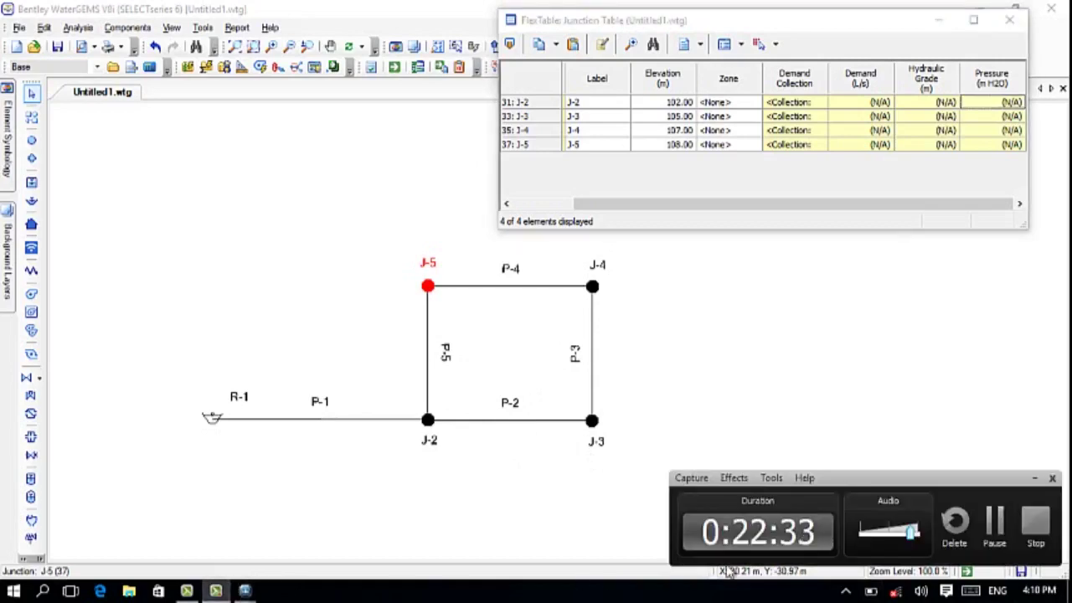
left_click(994, 529)
left_click(993, 533)
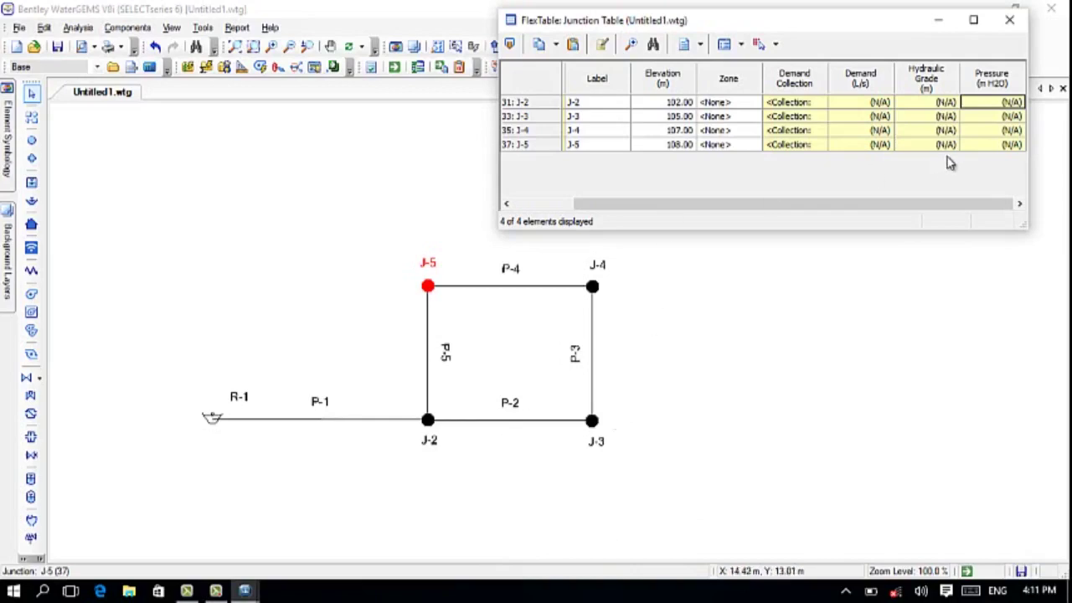
Step: Minimize the Junction Table to uncover the network drawing
left_click(939, 23)
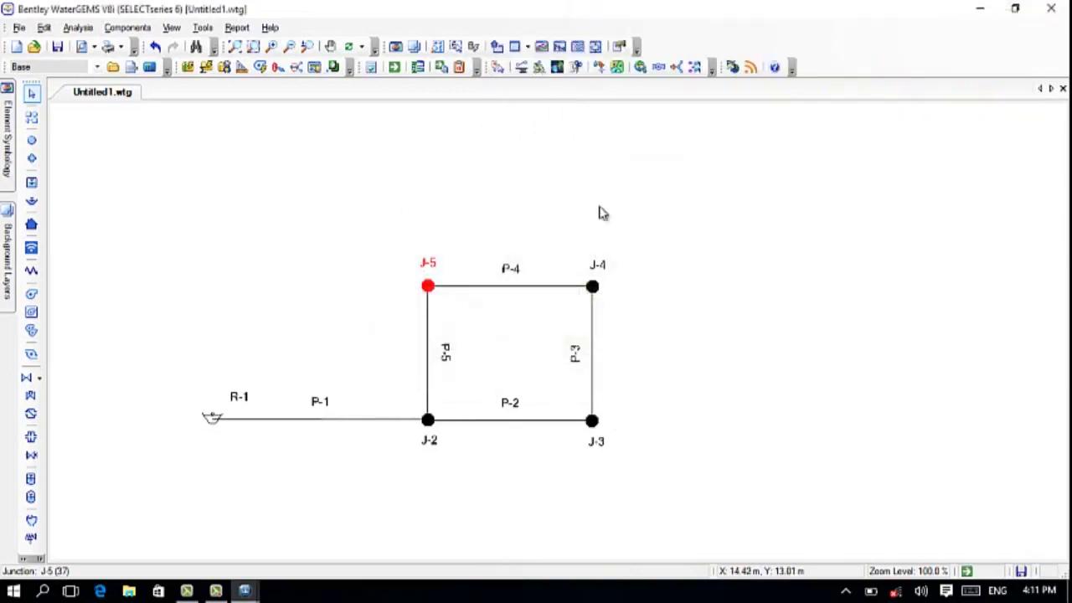
left_click(216, 592)
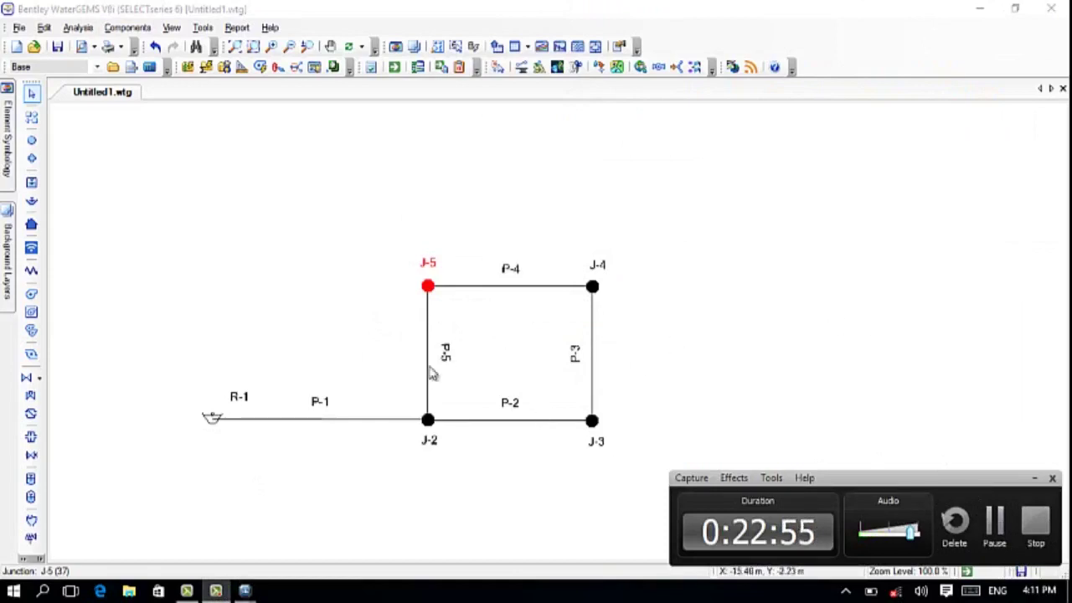
left_click(1035, 481)
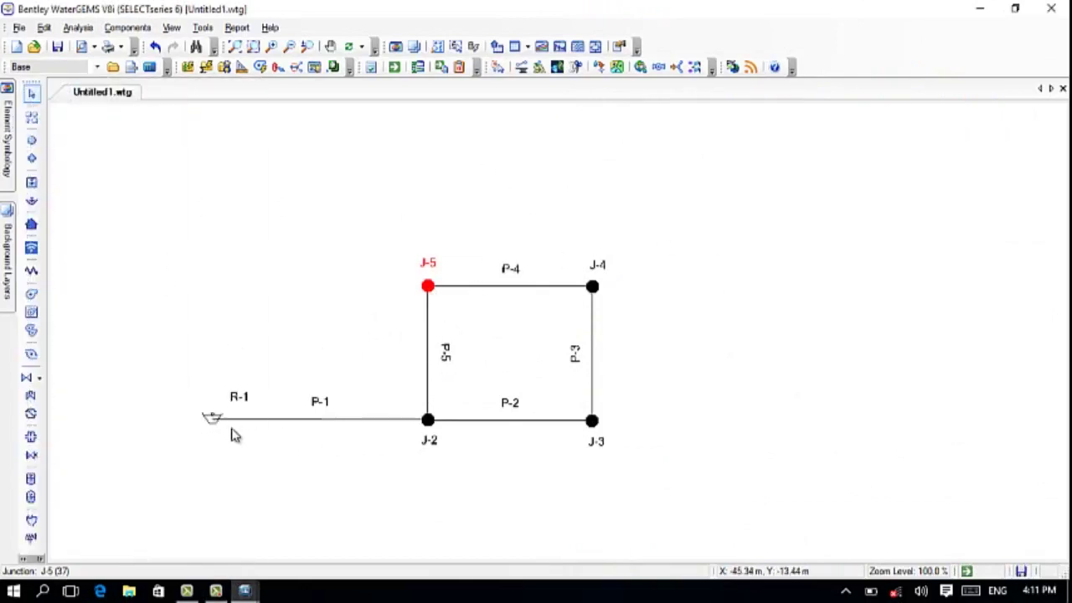
Step: Open the properties of junction J-2 and bring up its Demand Collection for editing
left_click(428, 423)
double_click(429, 423)
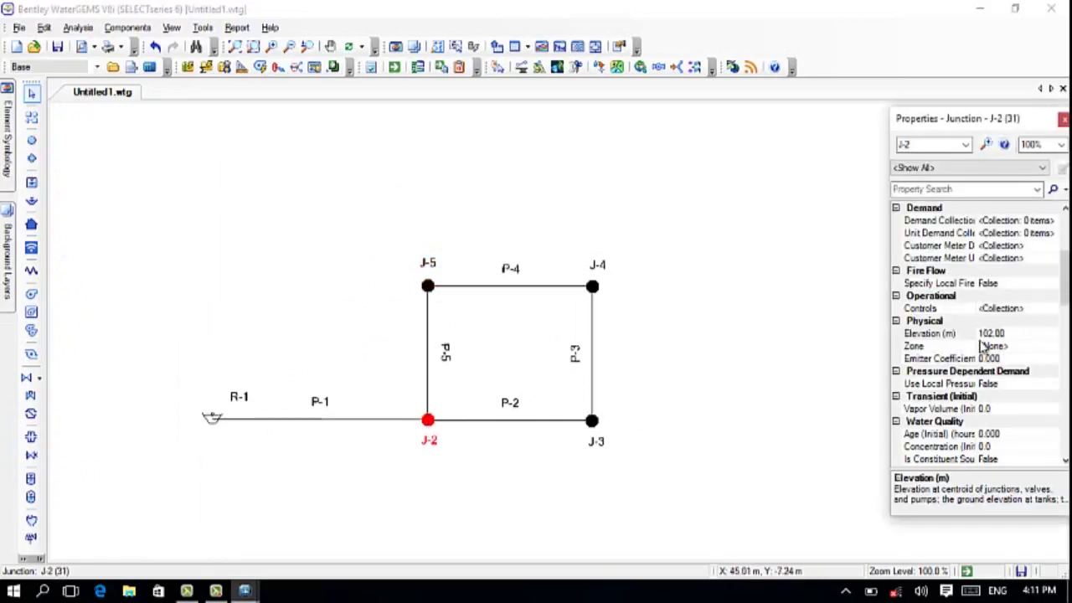
scroll(985, 345, "down", 2)
scroll(984, 345, "down", 12)
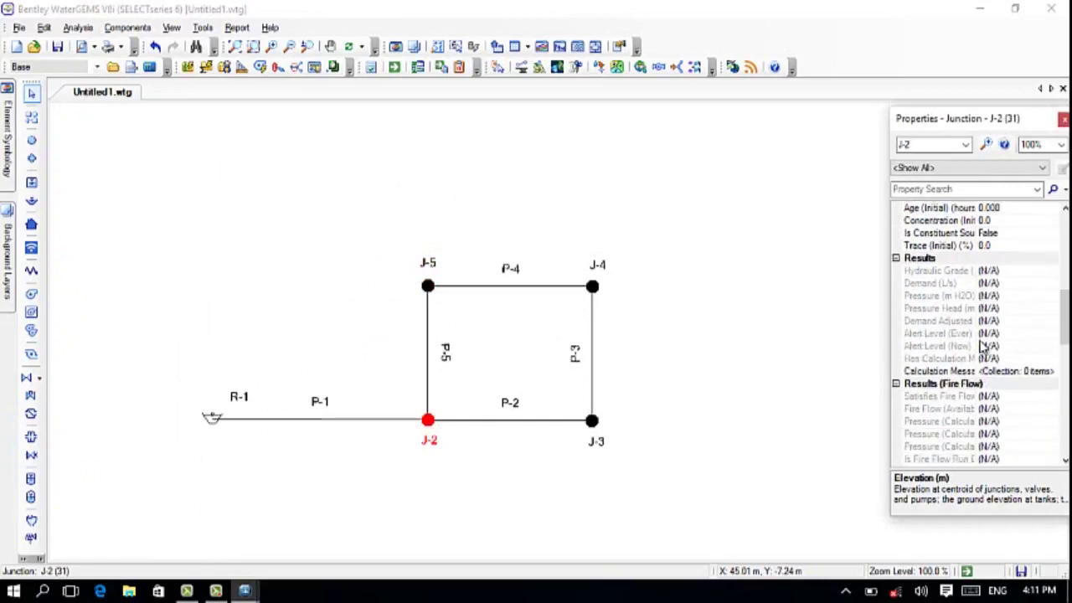
scroll(984, 345, "up", 12)
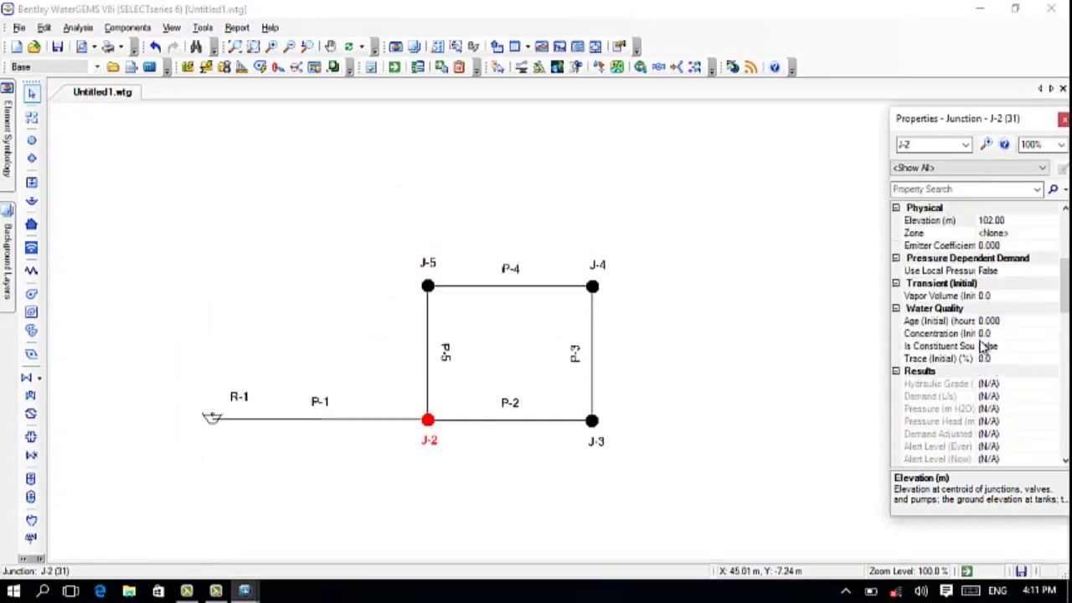
scroll(982, 345, "up", 1)
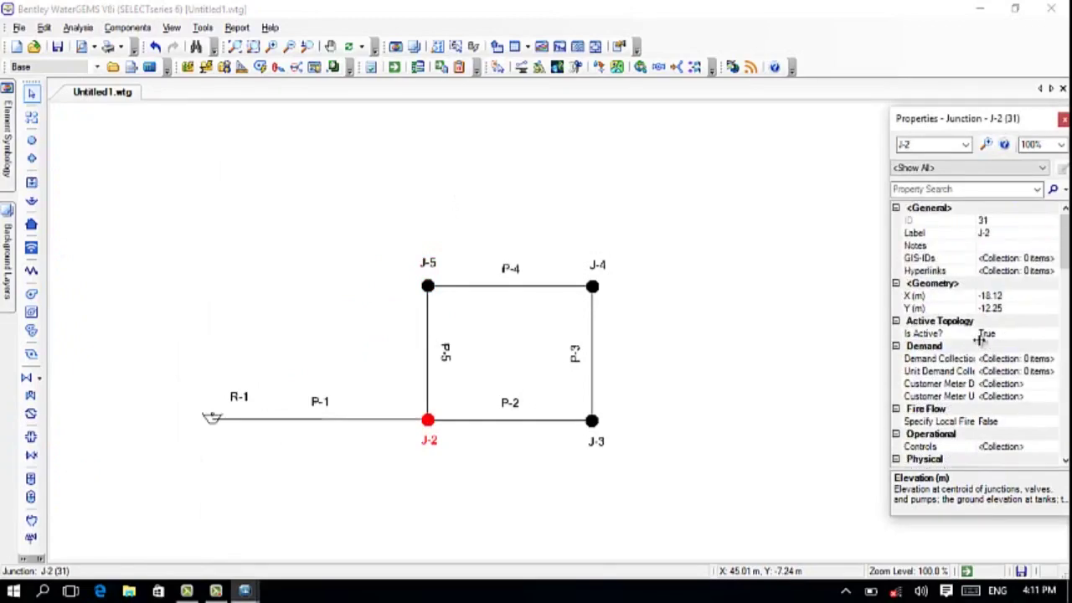
left_click(932, 361)
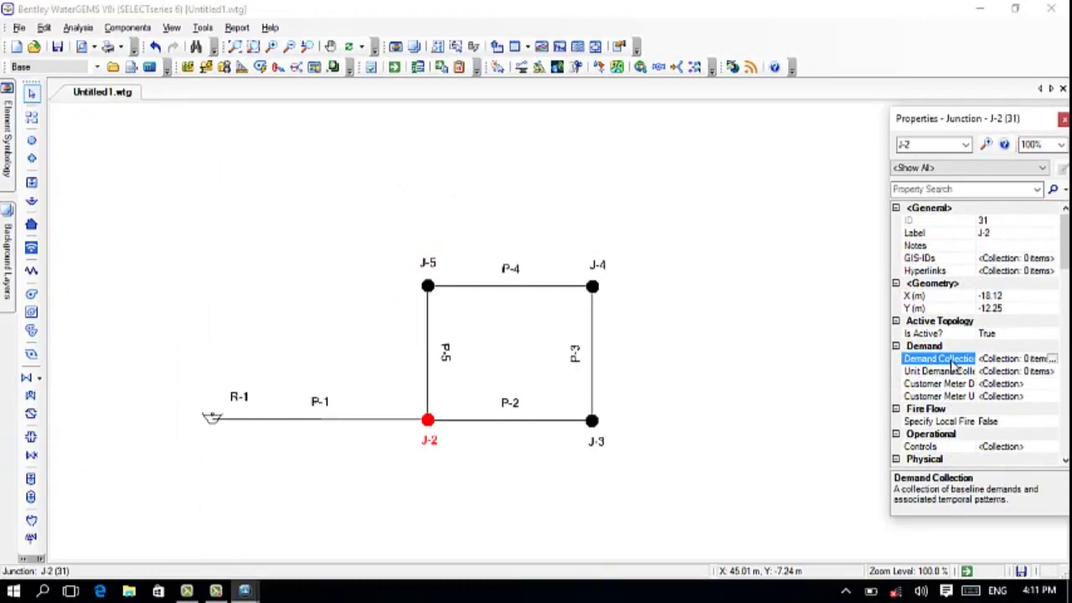
left_click(1054, 360)
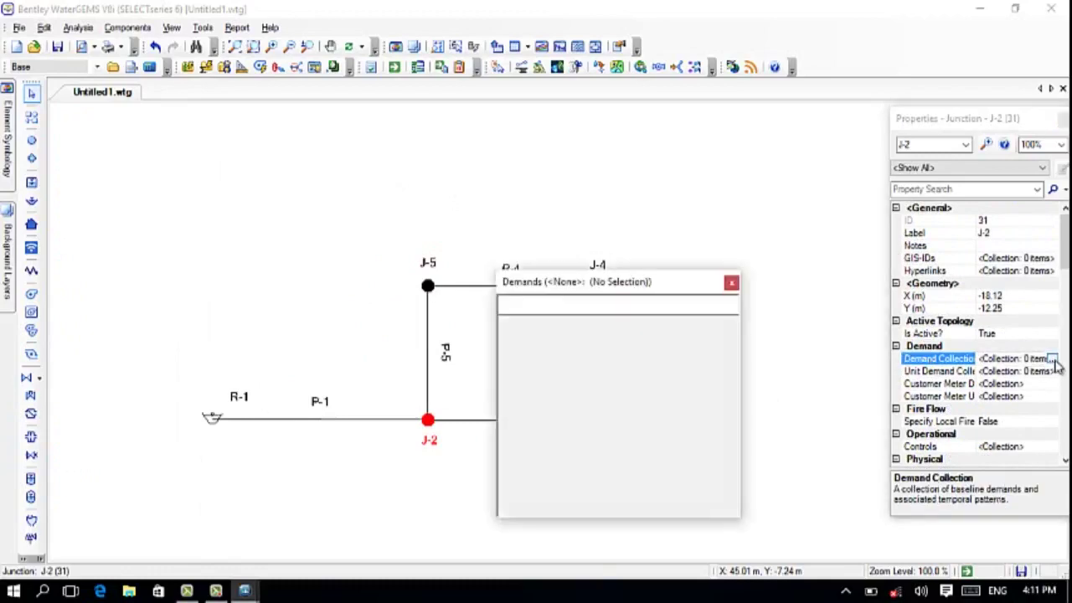
Step: Move the Demands window clear of the network and add a base demand of 15 L/s to junction J-2
left_click_drag(701, 294, 917, 75)
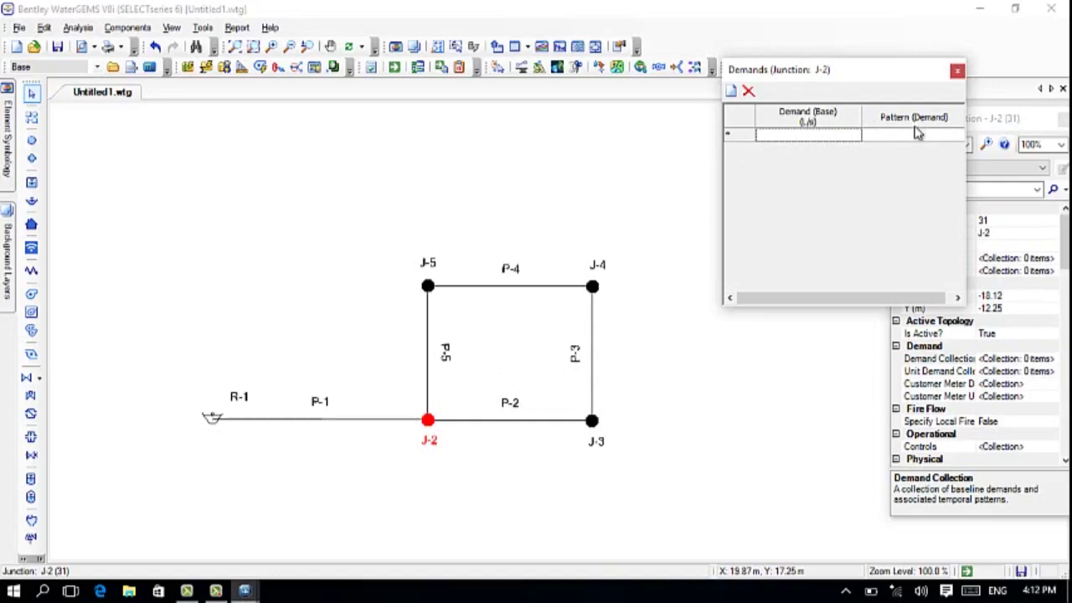
left_click(816, 136)
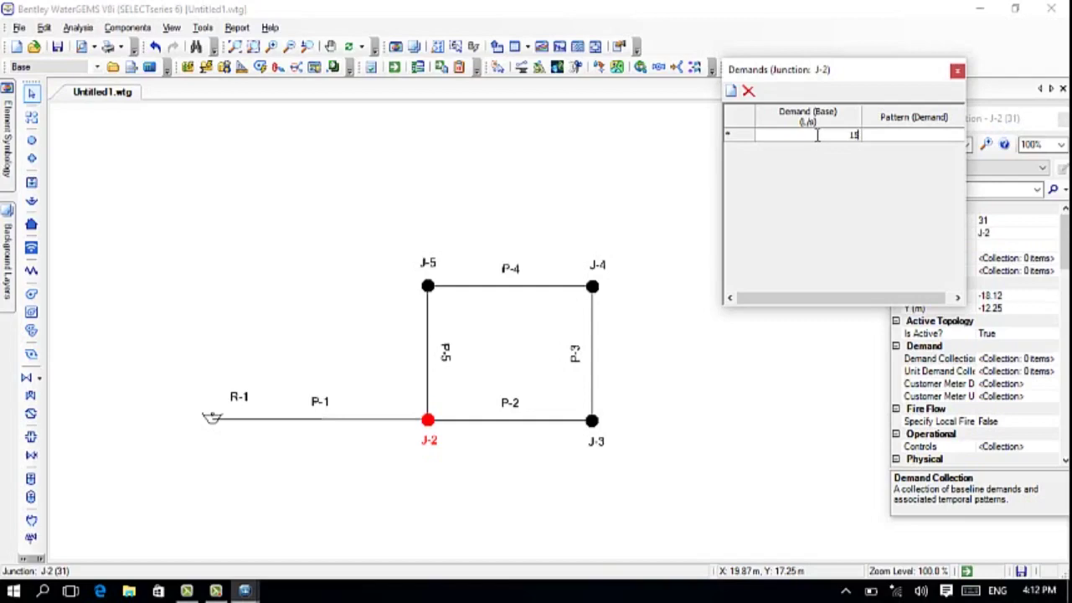
key("Return")
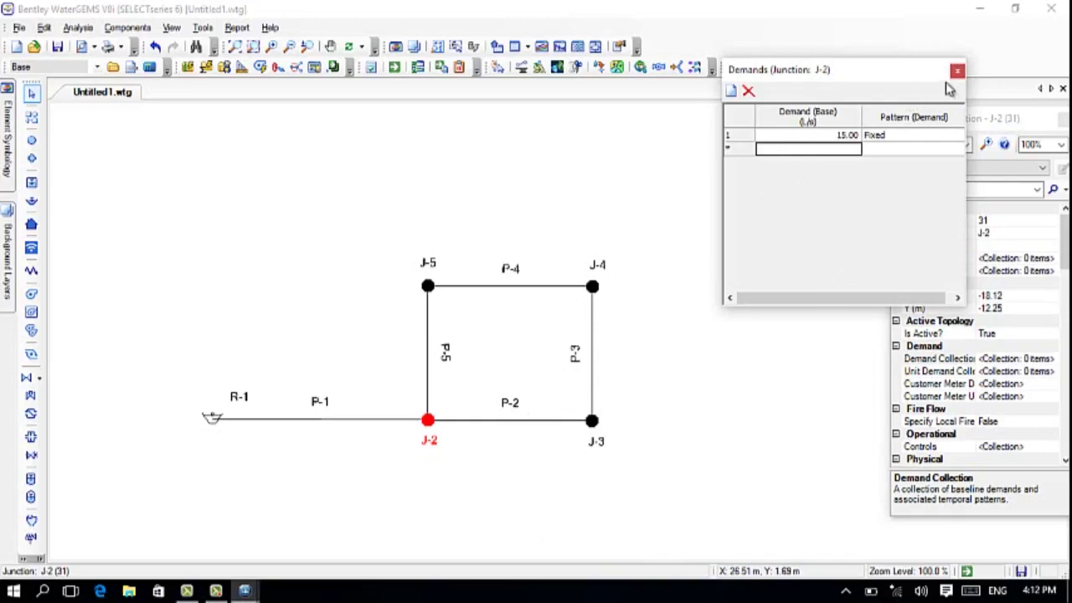
Step: Add a base demand of 10 L/s to junction J-3
left_click(592, 422)
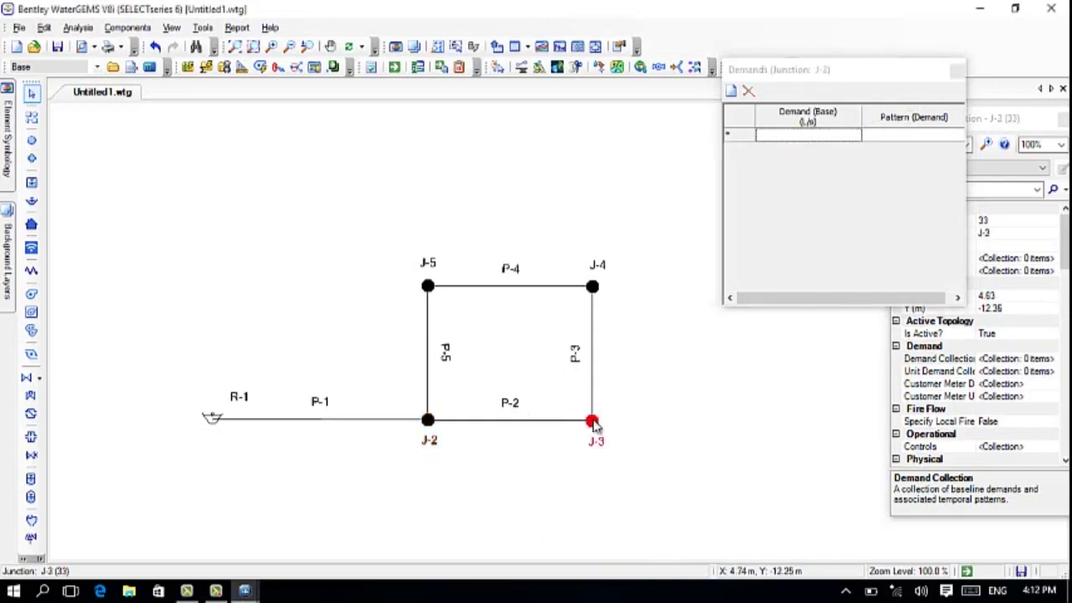
left_click(824, 134)
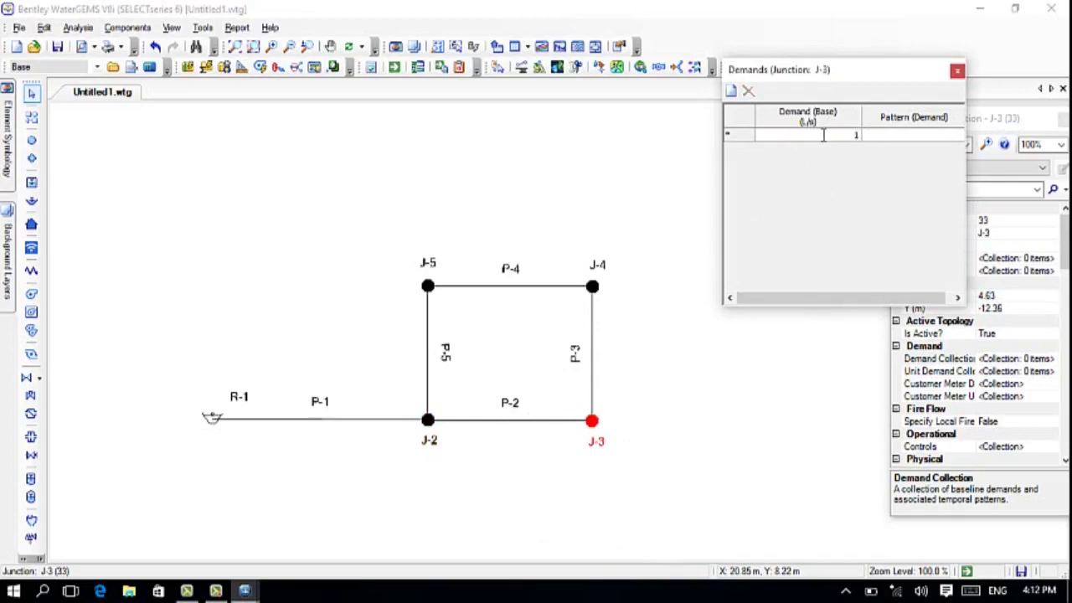
left_click(871, 155)
key("Return")
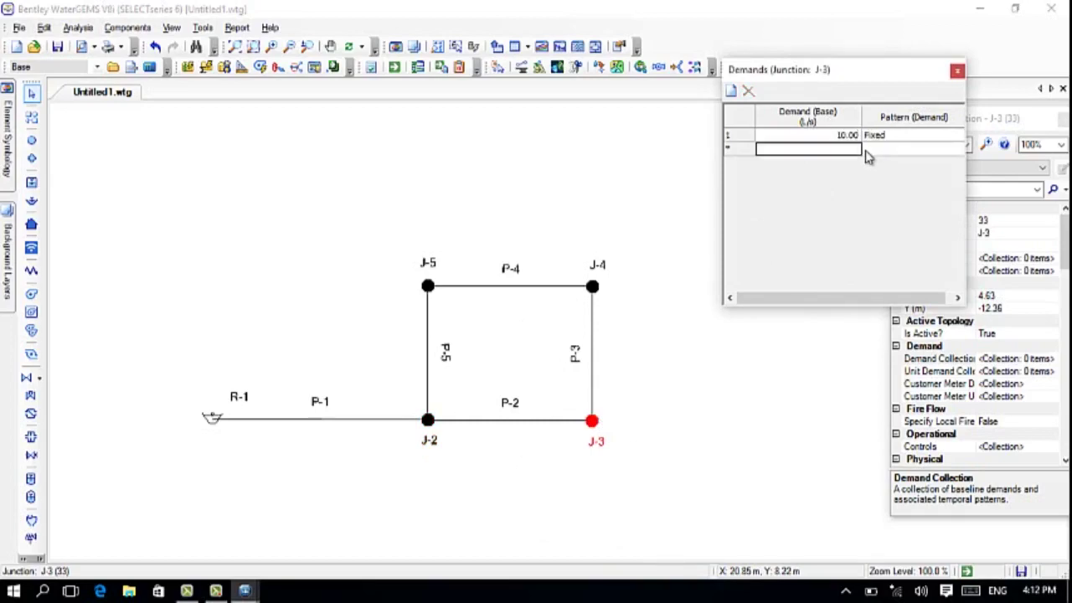
Step: Add a base demand of 13 L/s to junction J-4
left_click(592, 286)
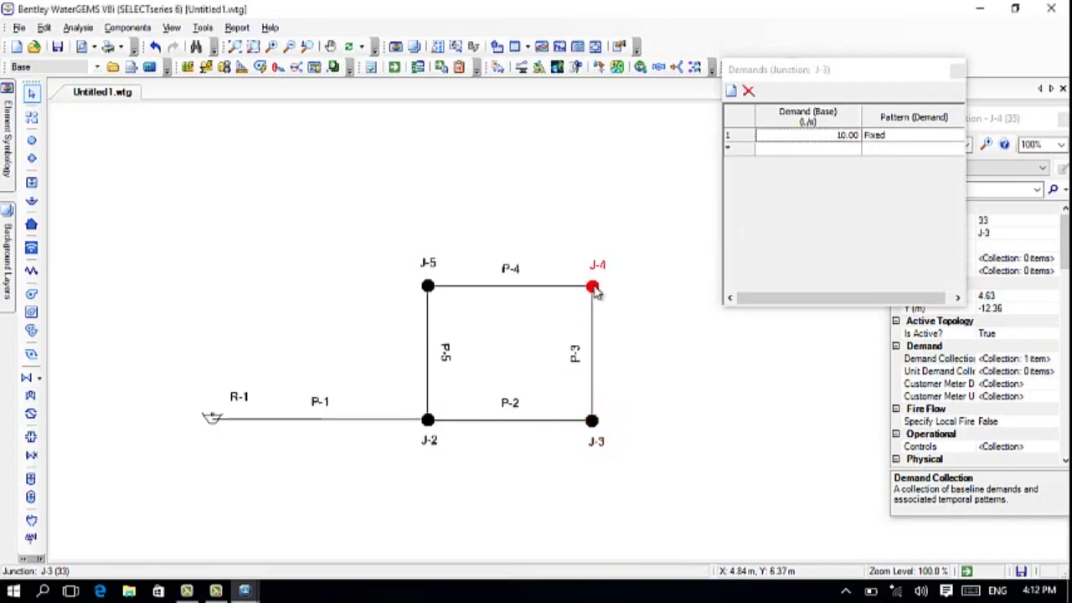
left_click(803, 136)
type("13")
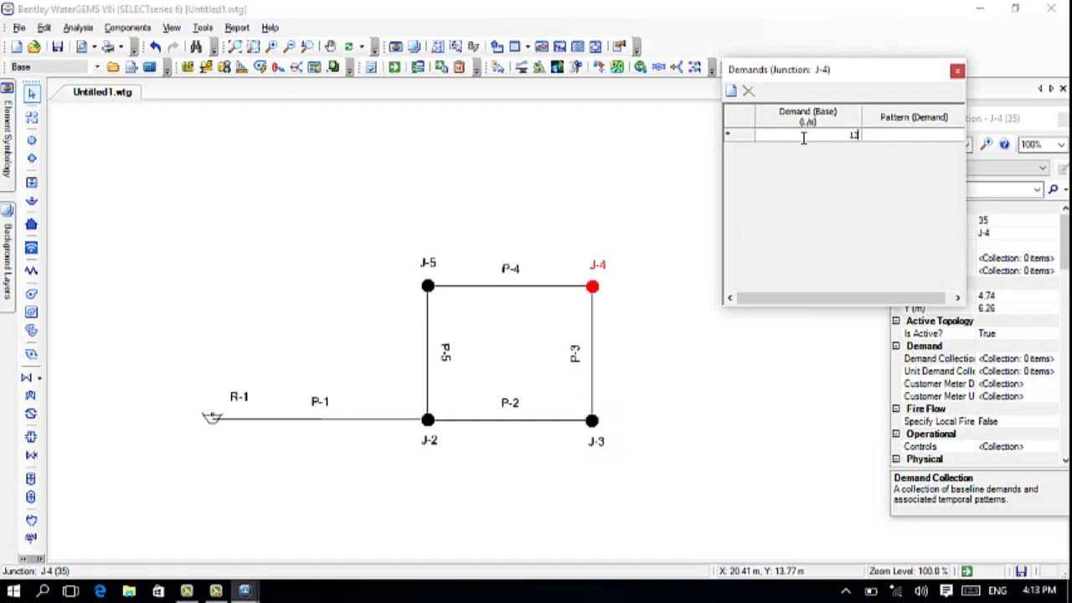
key("Return")
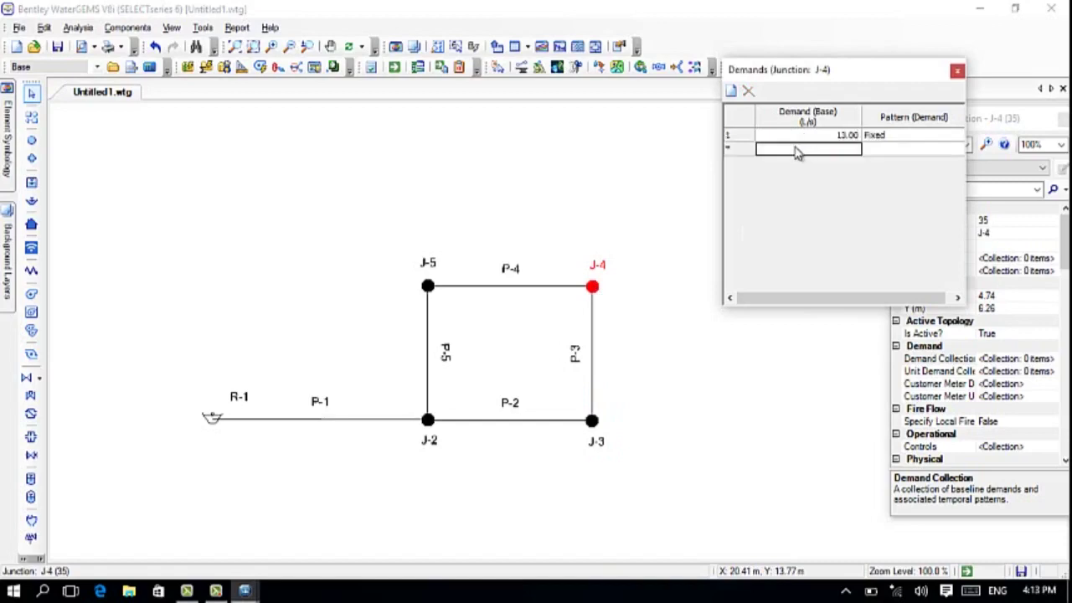
Step: Add a base demand of 15 L/s to junction J-5 and close the Demands window
left_click(427, 286)
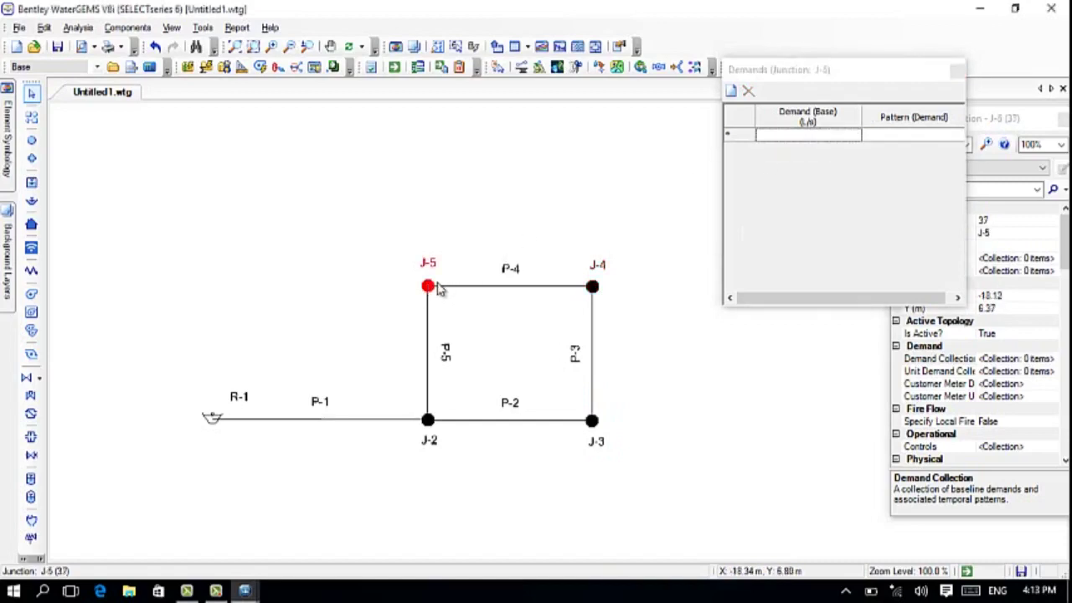
left_click(820, 134)
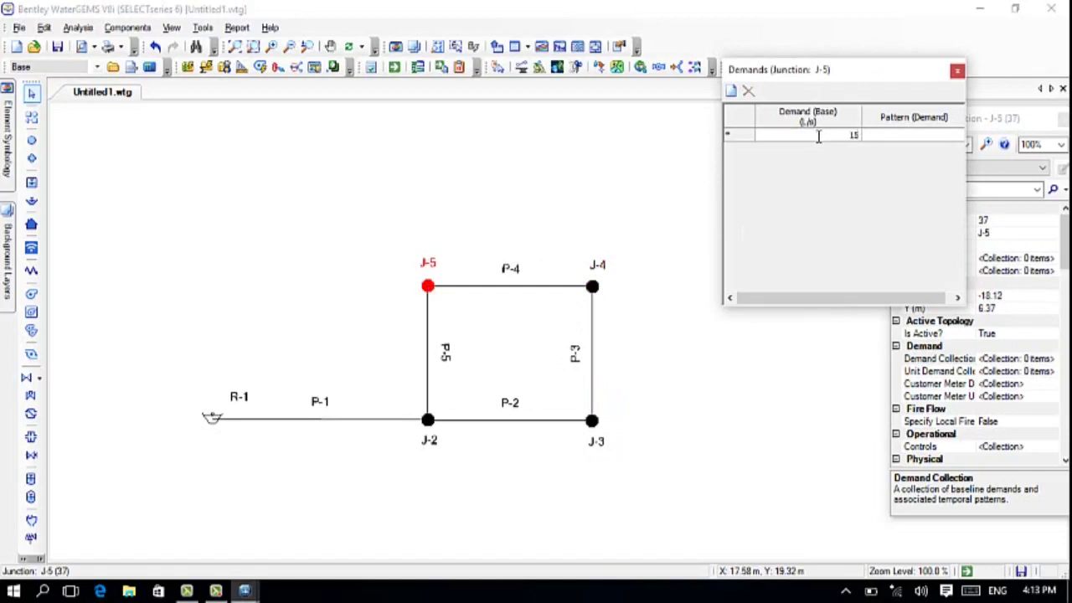
type("15")
key("Return")
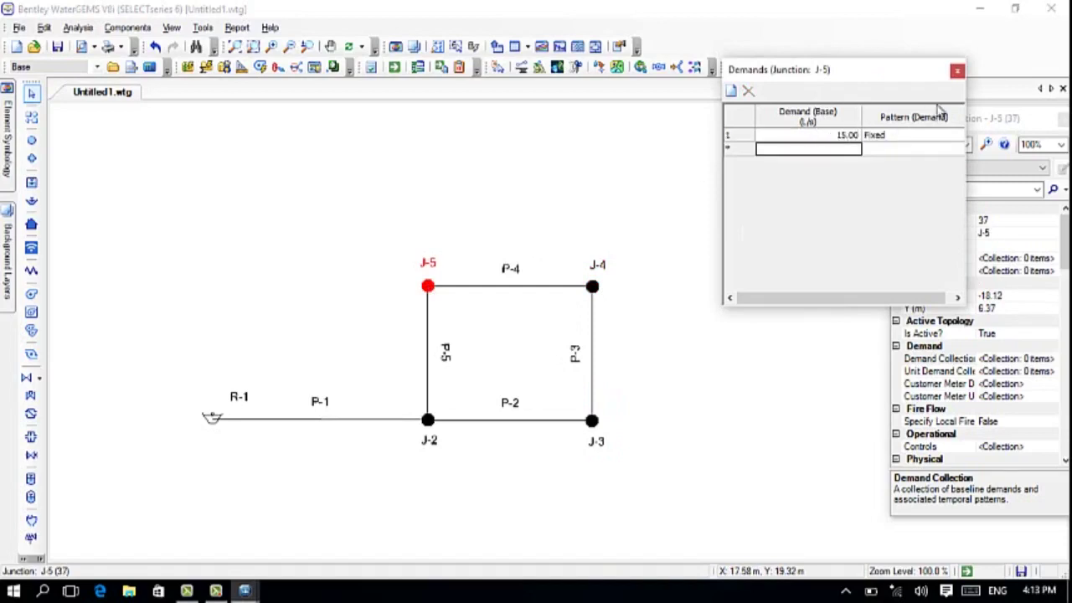
left_click(958, 71)
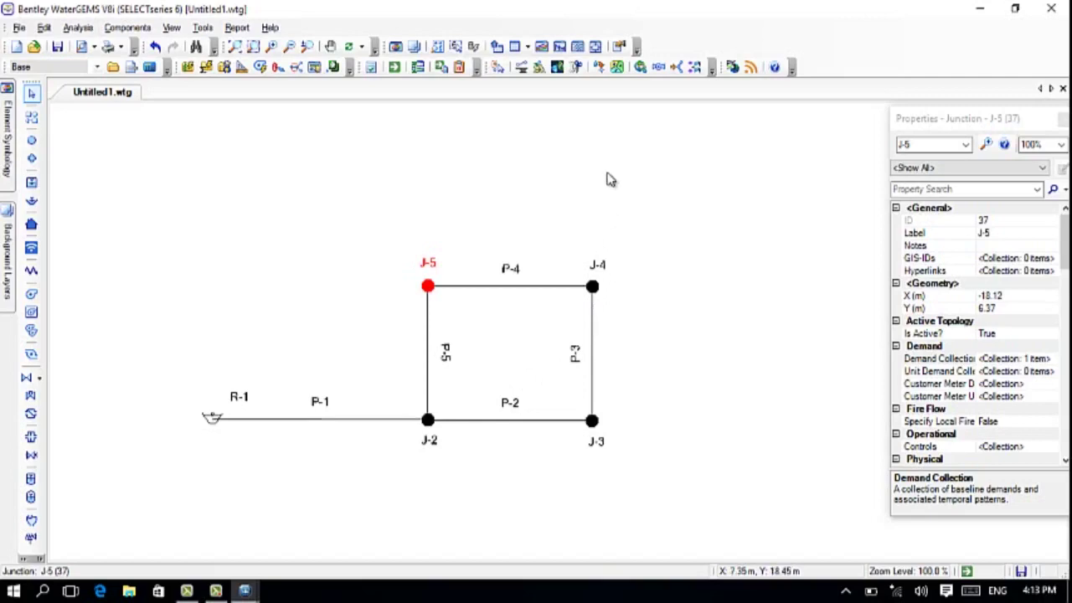
Step: View the Junction FlexTable directly from the list of element tables, then close it
left_click(530, 48)
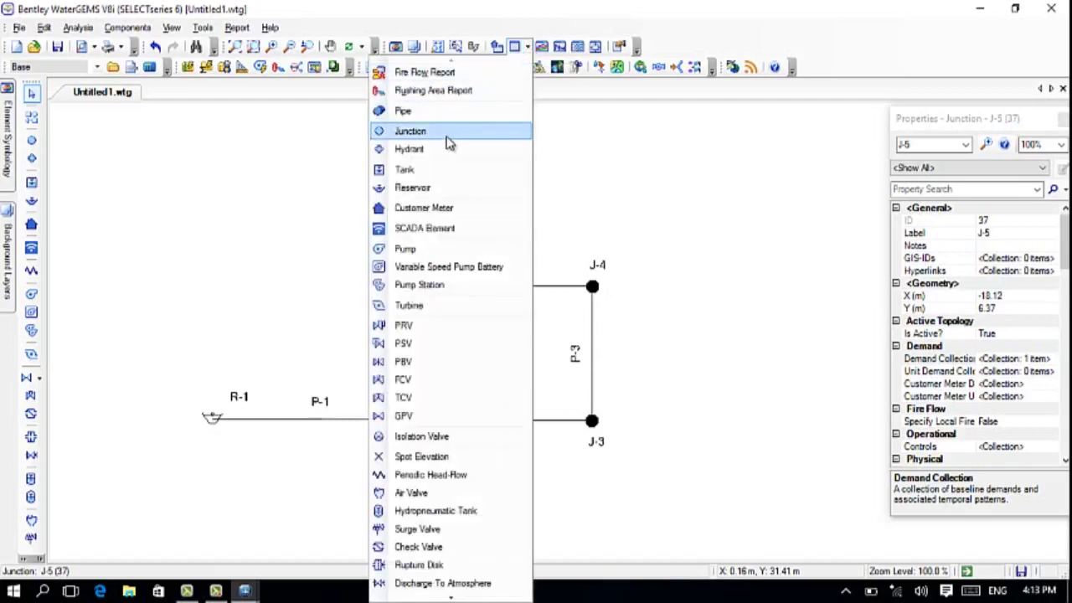
left_click(410, 132)
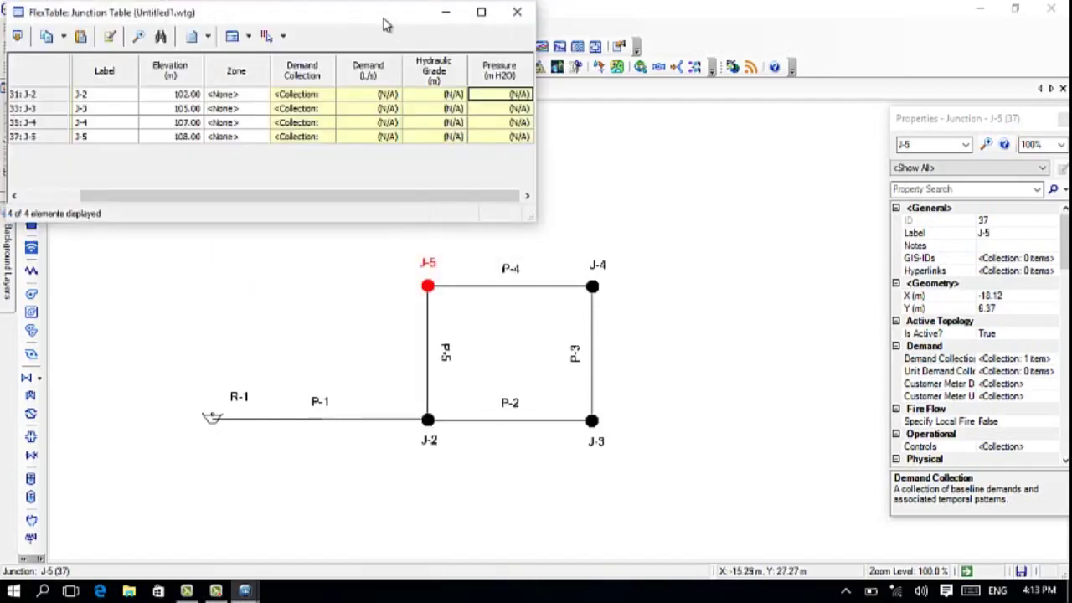
left_click_drag(385, 24, 515, 27)
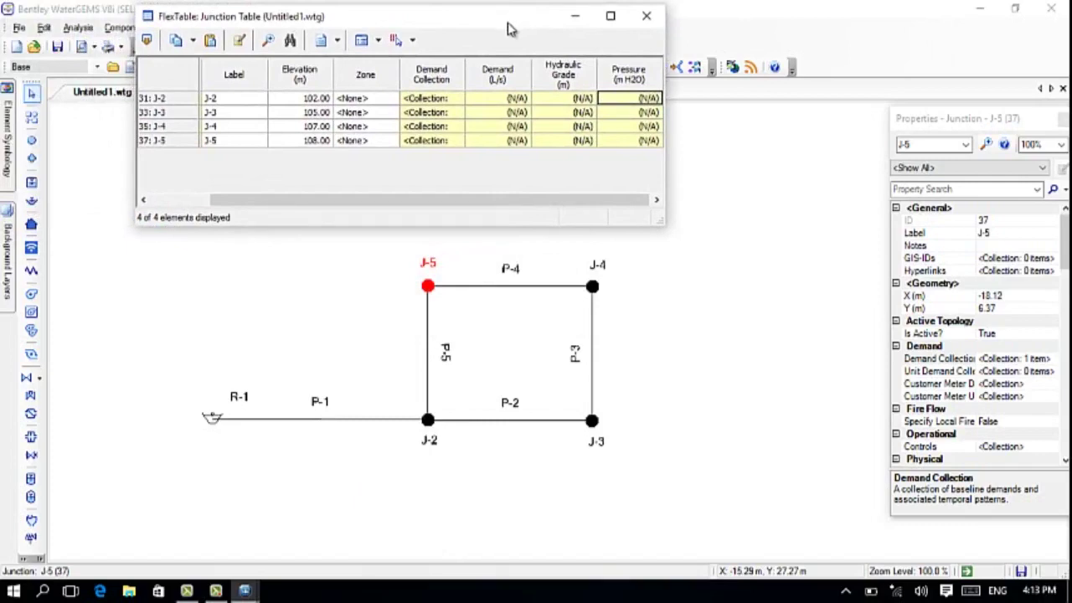
left_click(647, 16)
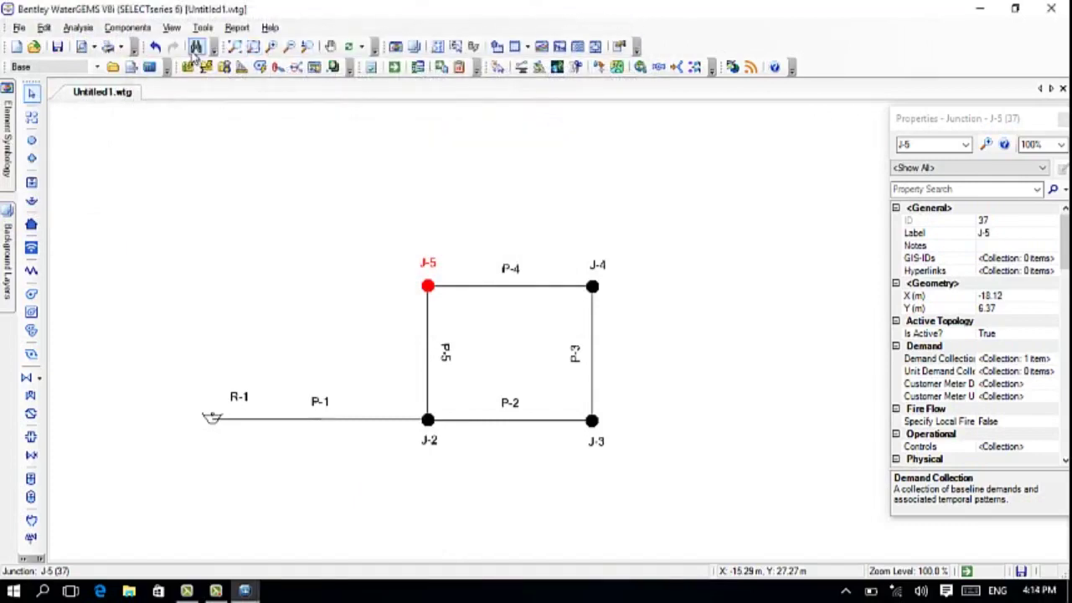
Step: View the predefined Junction Table through the FlexTables manager, then close both the table and the manager
left_click(180, 29)
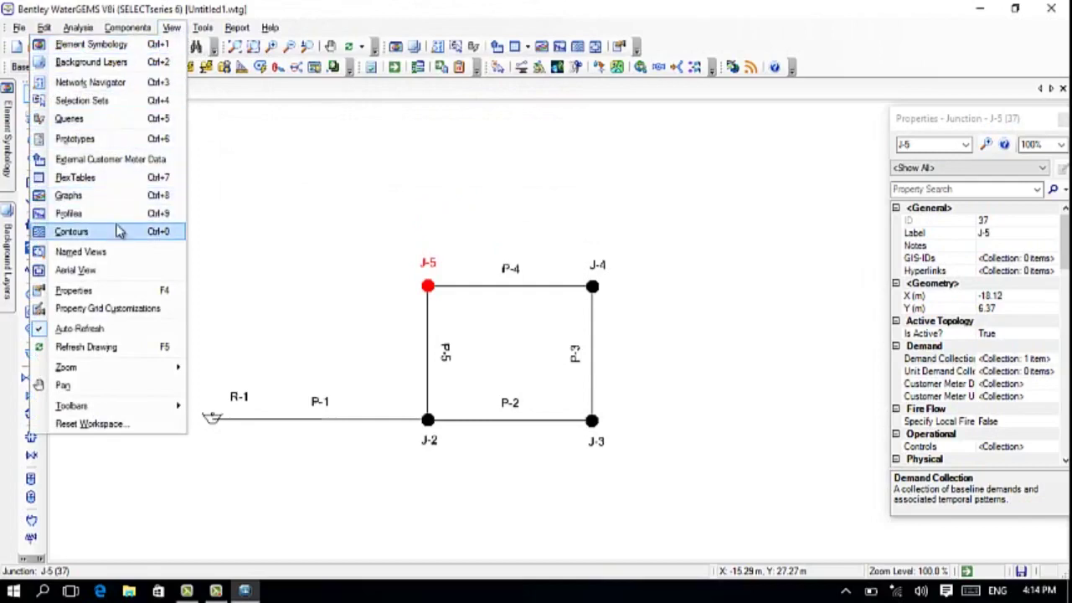
left_click(128, 185)
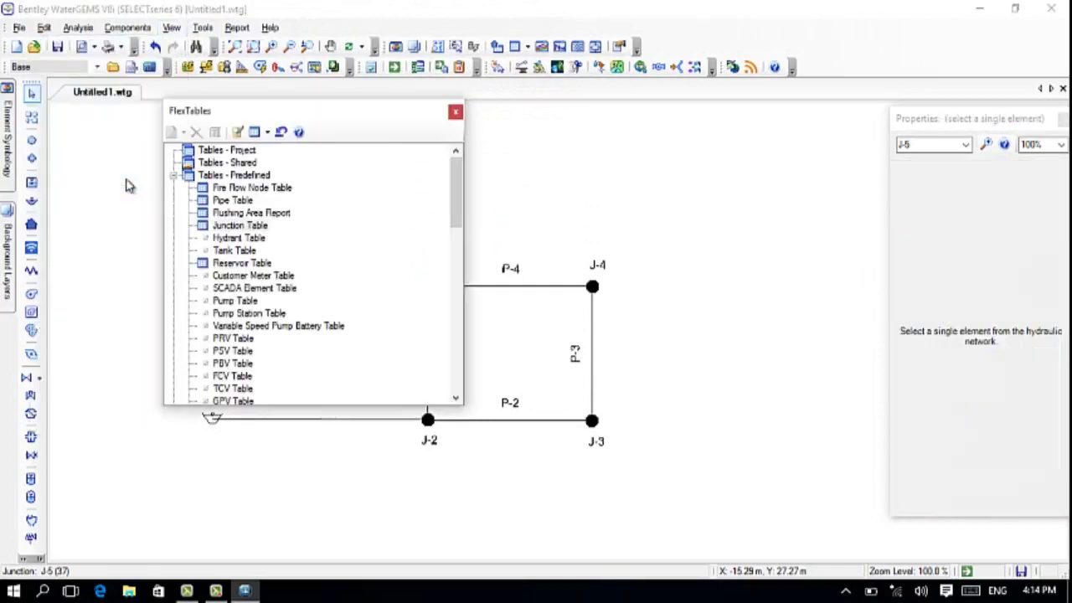
left_click(263, 226)
double_click(264, 226)
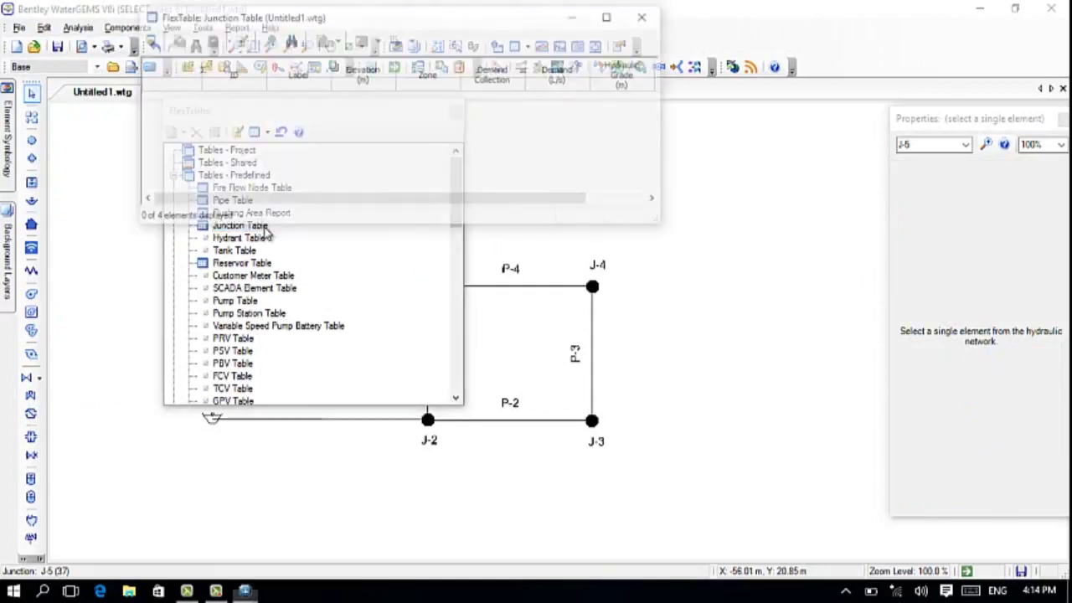
left_click(647, 15)
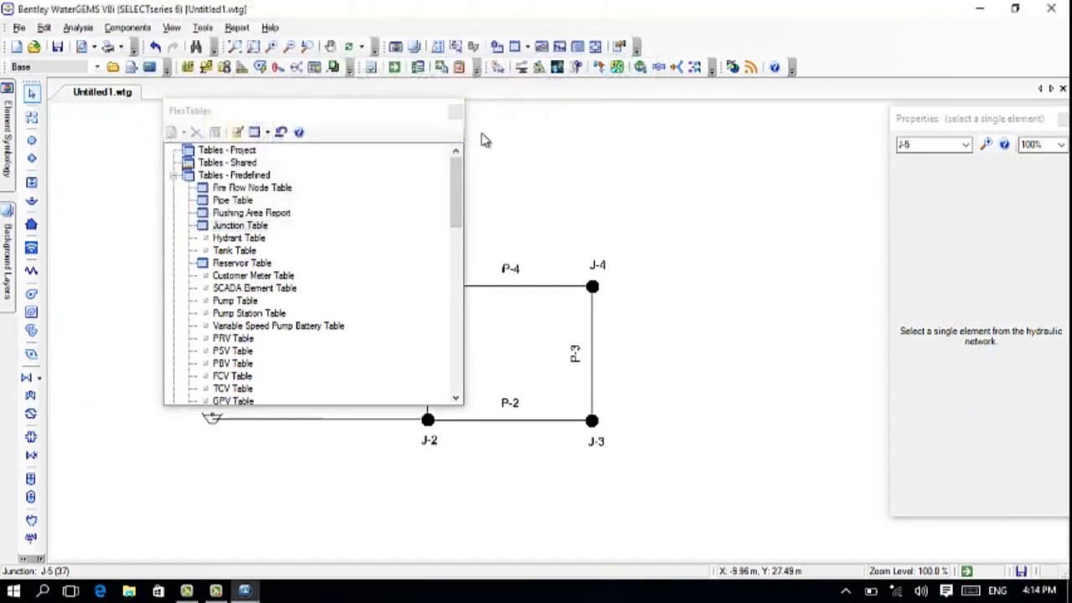
left_click(455, 110)
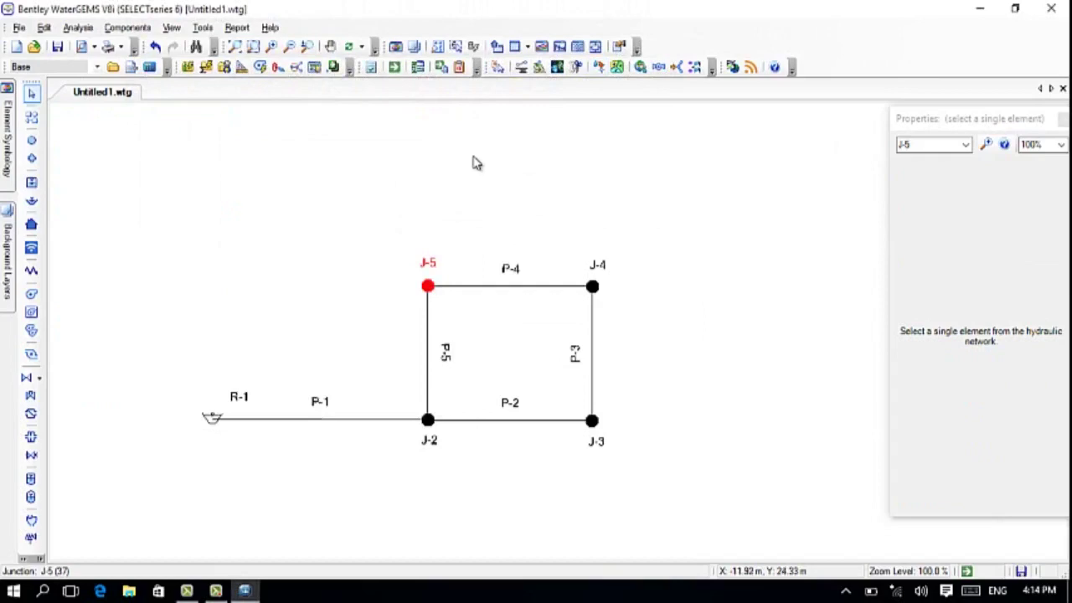
Step: Reopen the predefined Junction Table beside the network, close the FlexTables manager, and bring the table's Pressure column into view
key("ctrl+7")
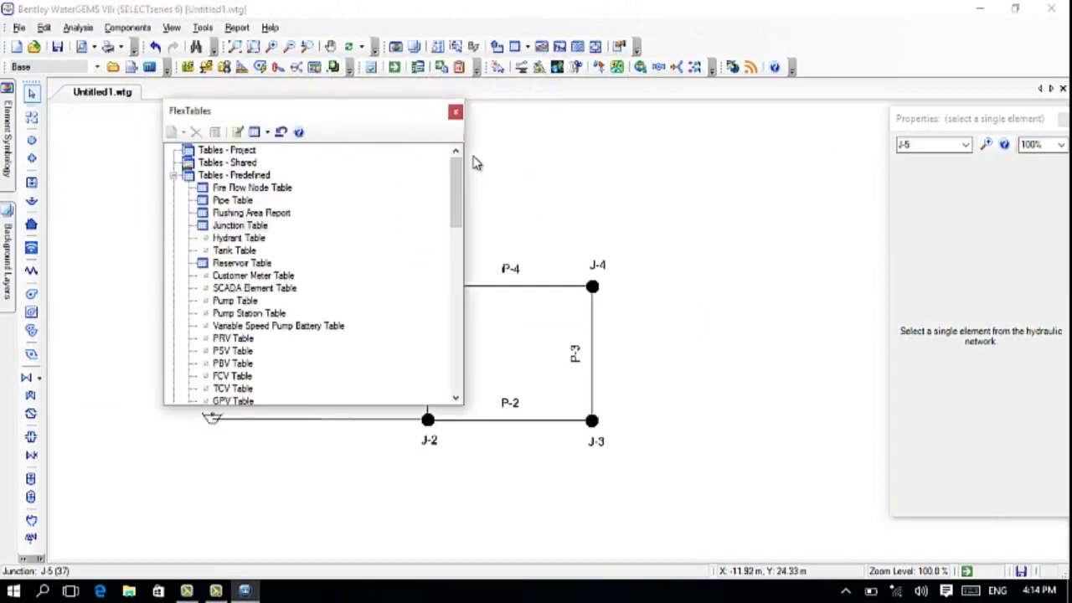
left_click(266, 228)
double_click(268, 228)
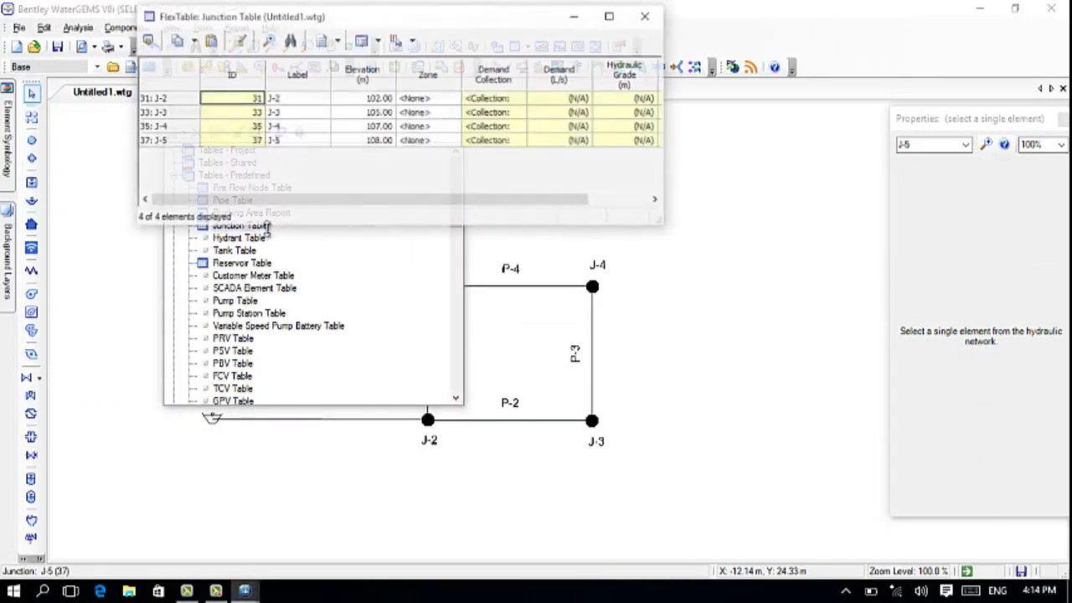
left_click_drag(557, 33, 847, 61)
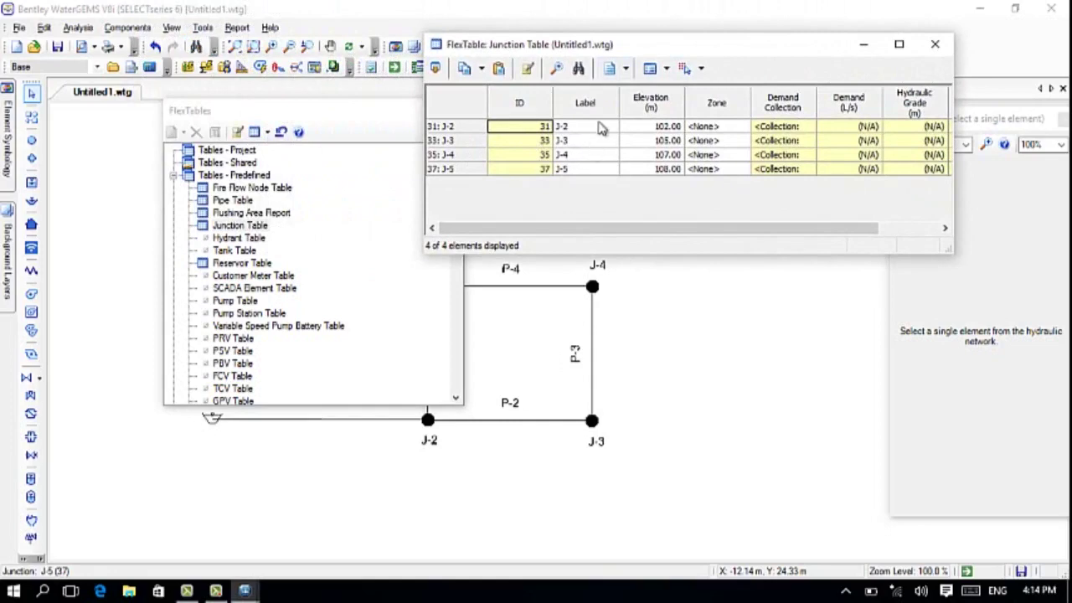
left_click_drag(344, 117, 271, 111)
left_click(383, 106)
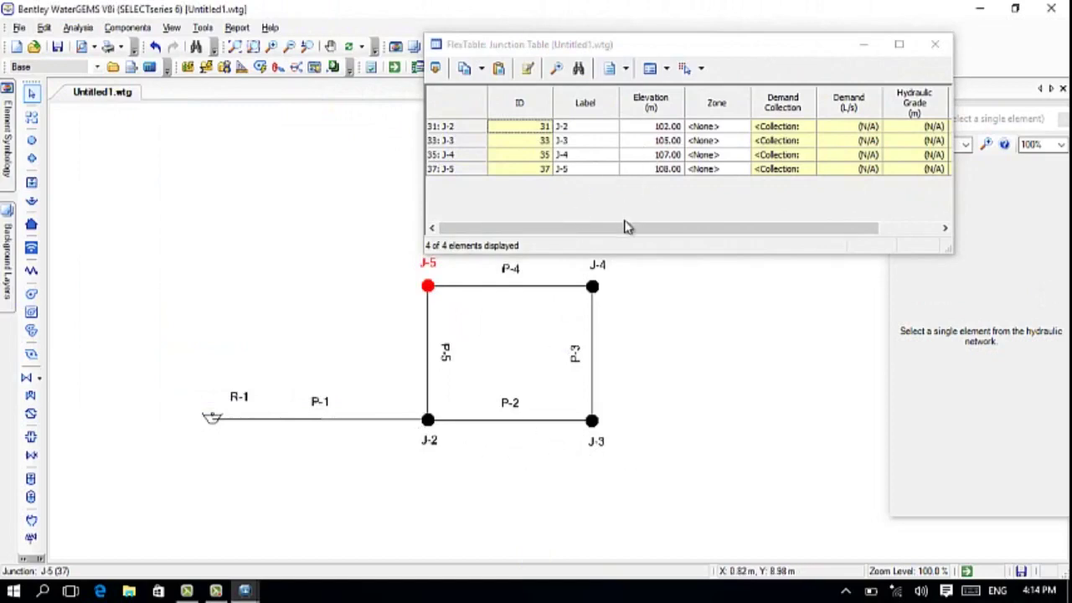
left_click_drag(625, 232, 696, 232)
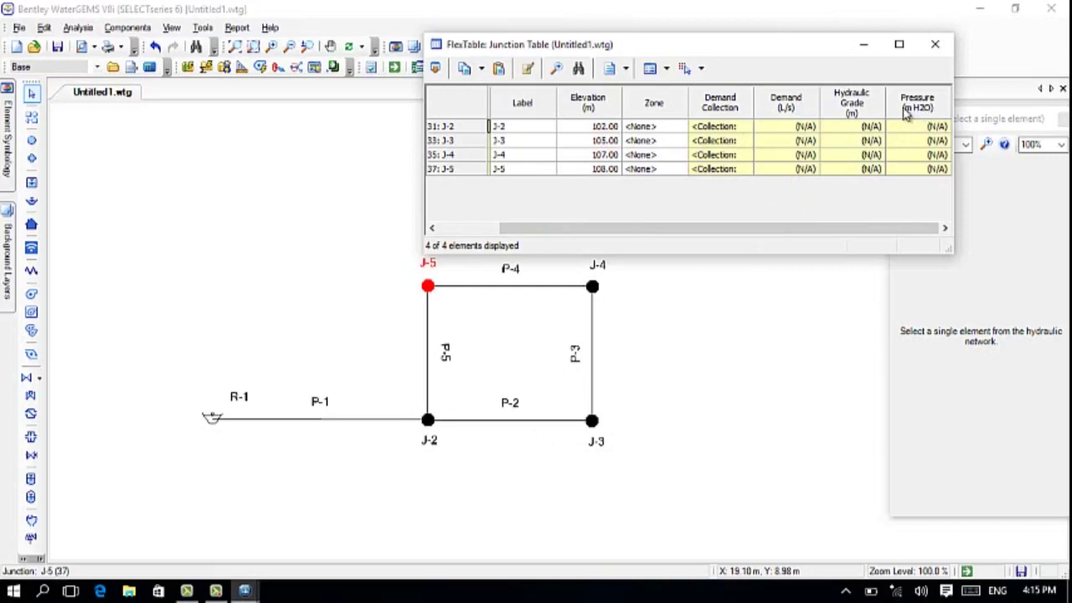
Step: Examine the unit and formatting options of the junction table's Elevation column, including the available length units, without changing them
right_click(612, 113)
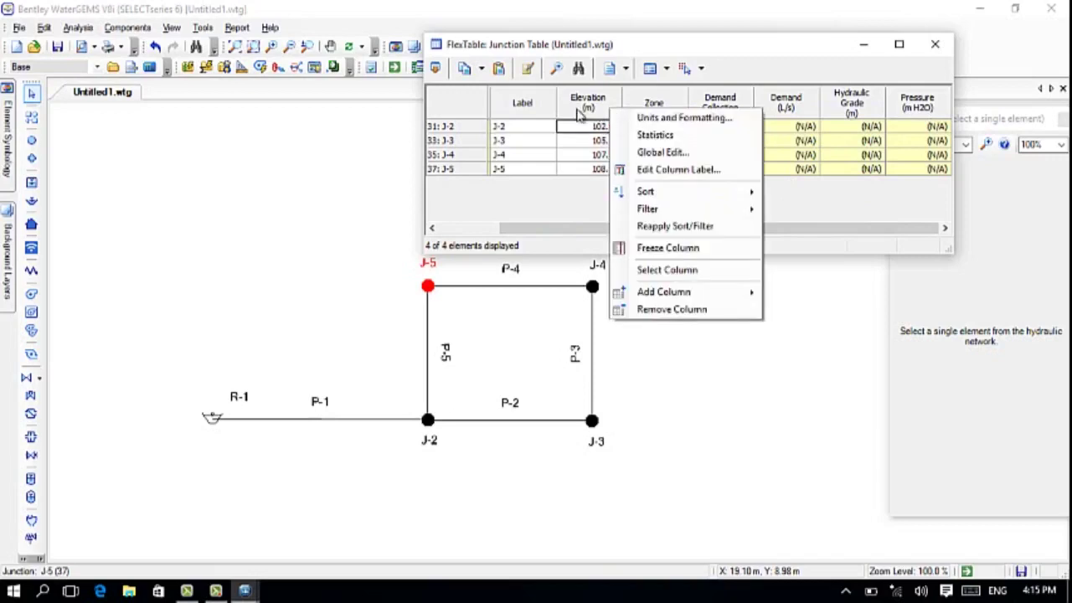
left_click(662, 117)
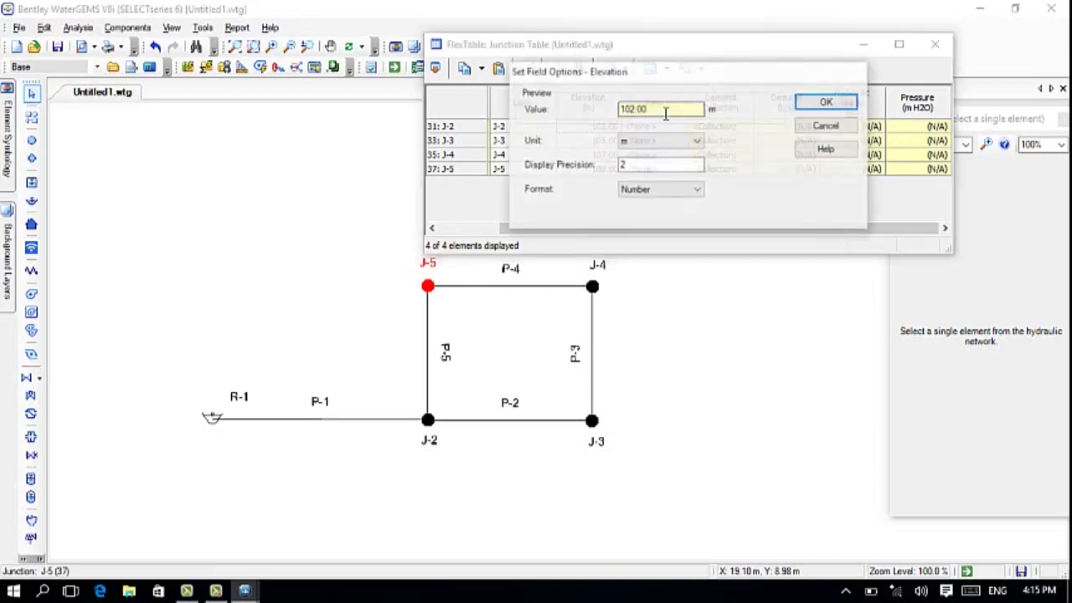
left_click(840, 127)
right_click(616, 109)
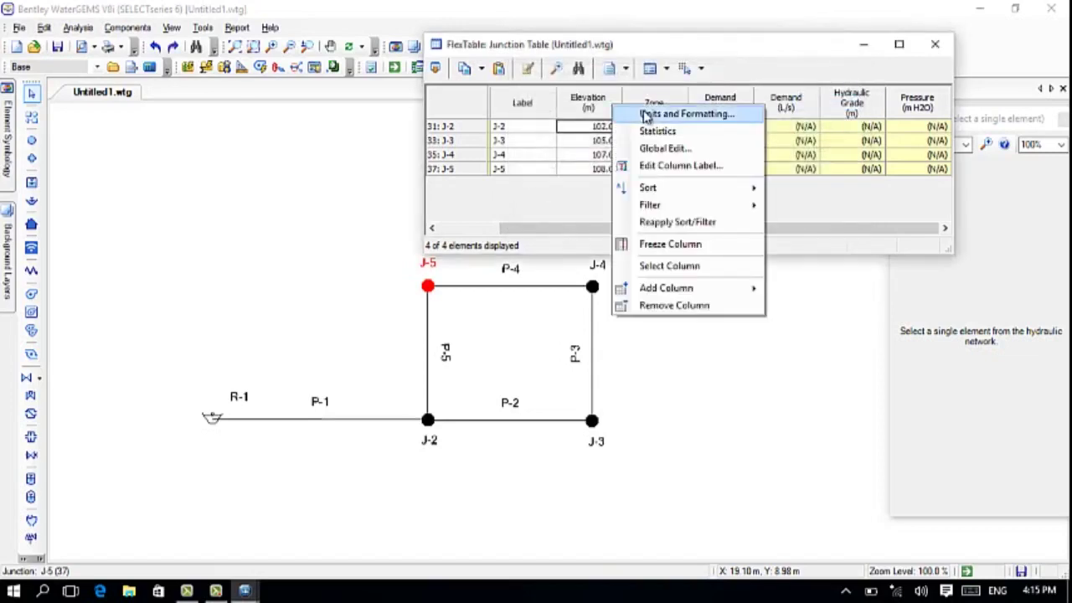
left_click(646, 118)
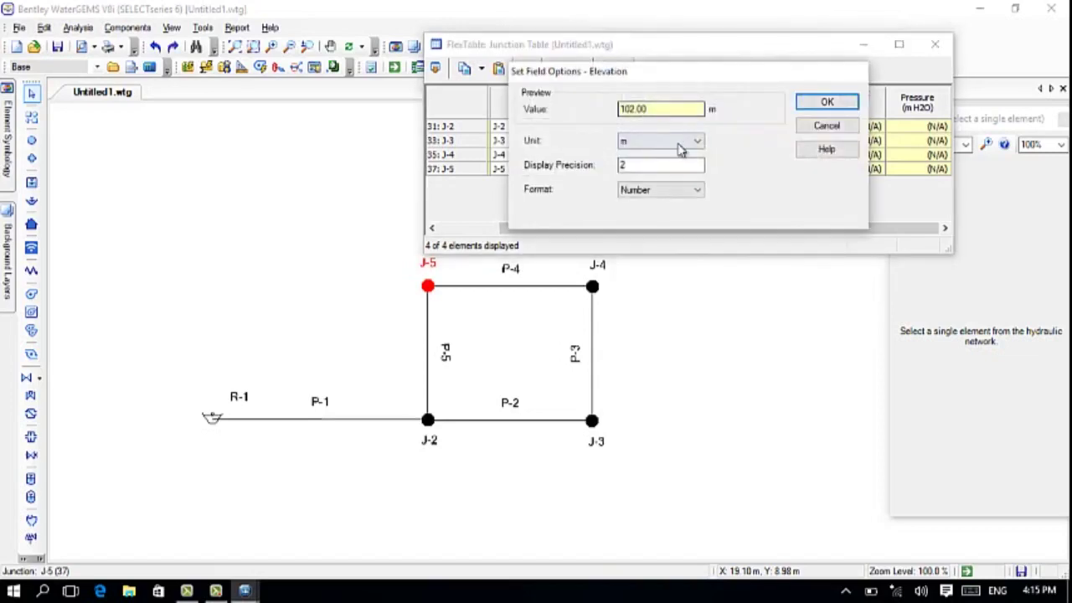
left_click(696, 144)
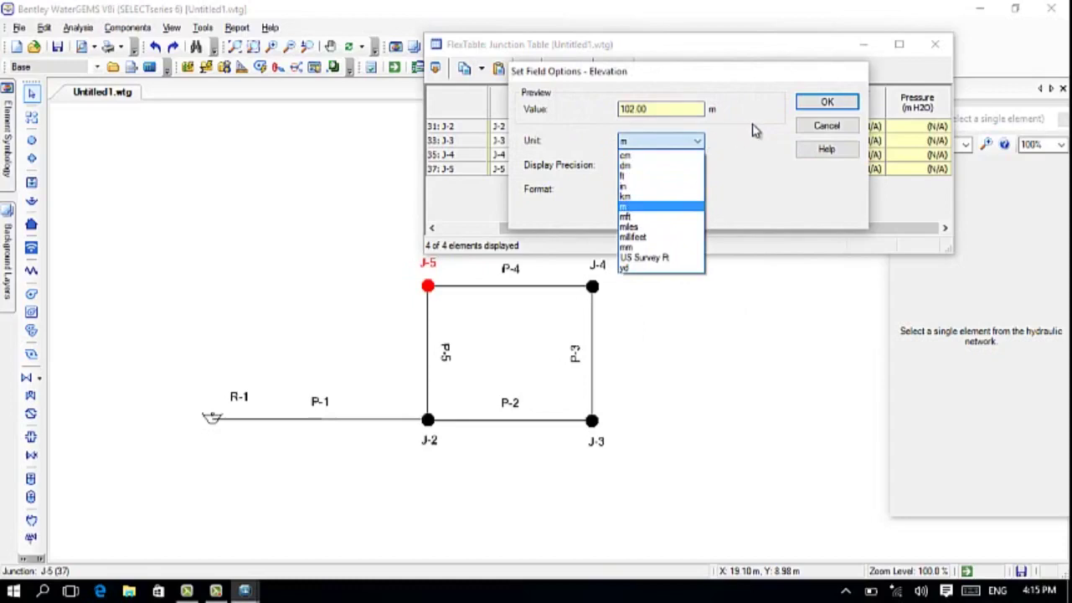
left_click(806, 132)
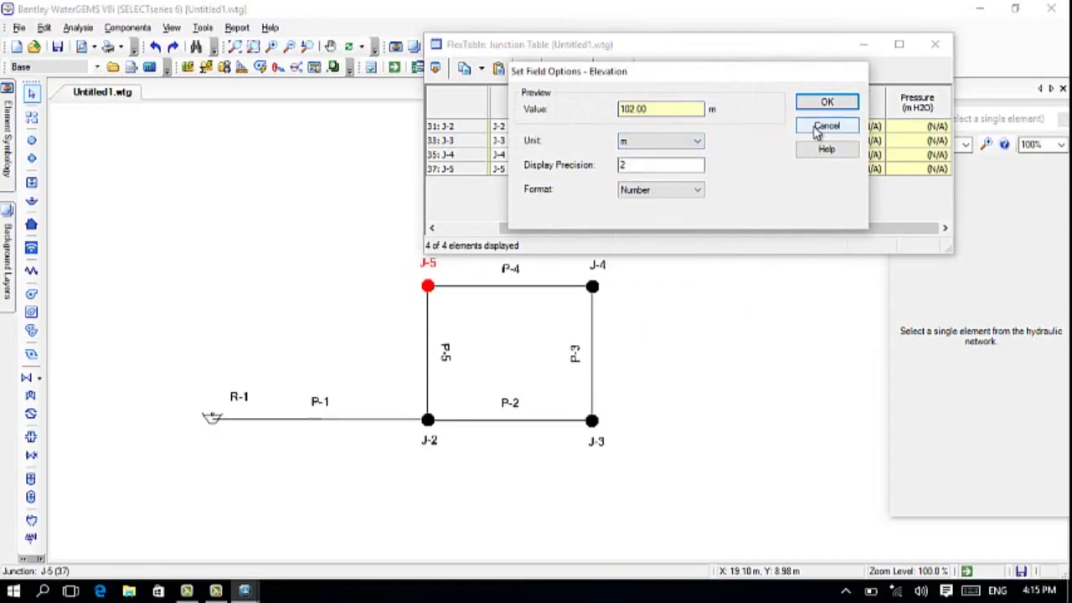
left_click(824, 128)
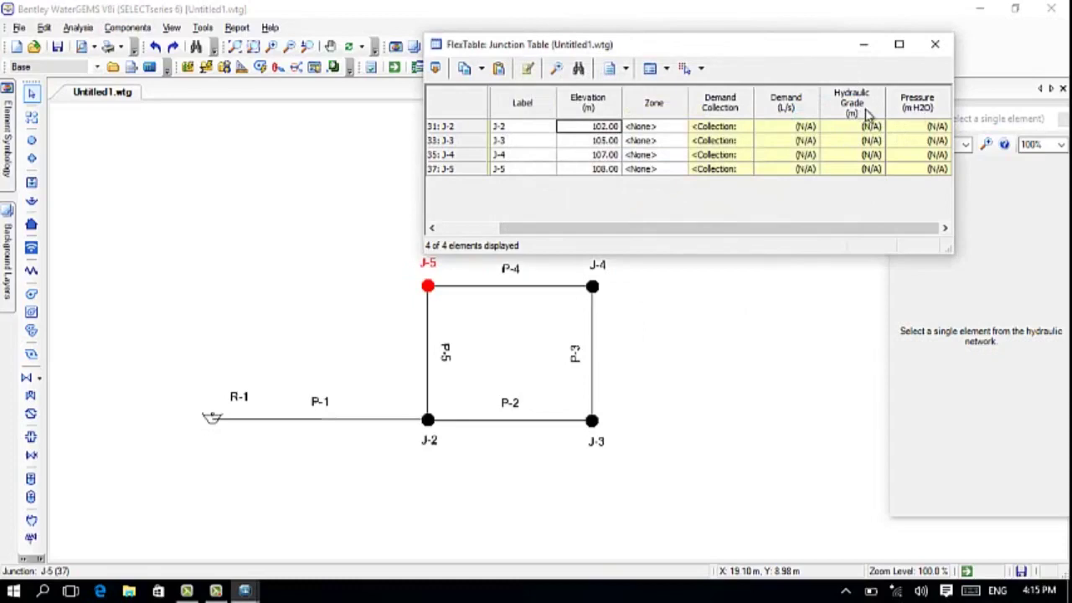
Step: Examine the available flow units for the junction table's Demand column, keep L/s, and close the table
right_click(806, 114)
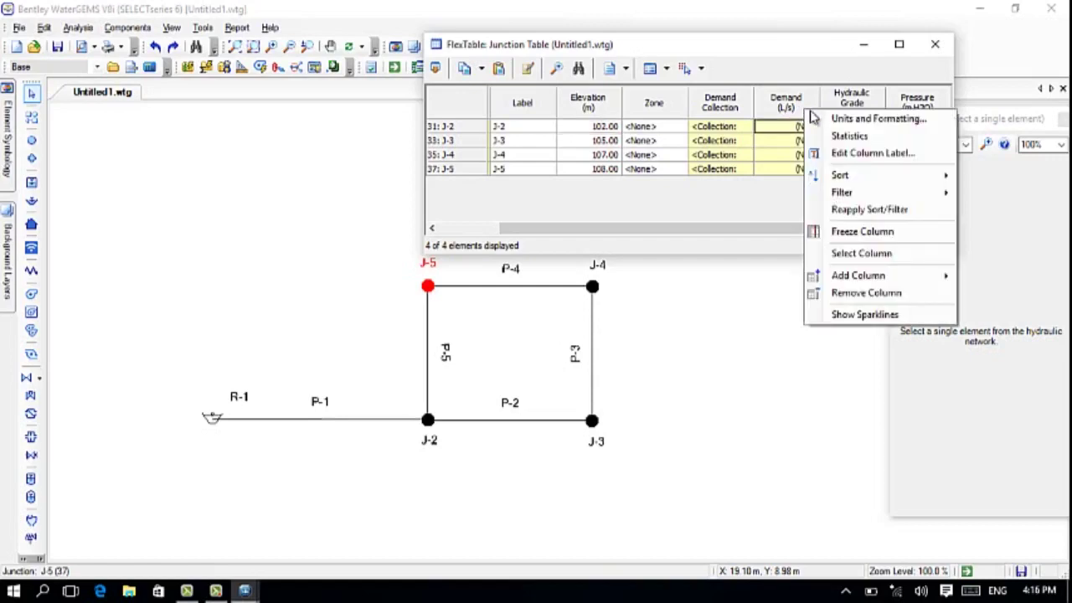
left_click(819, 117)
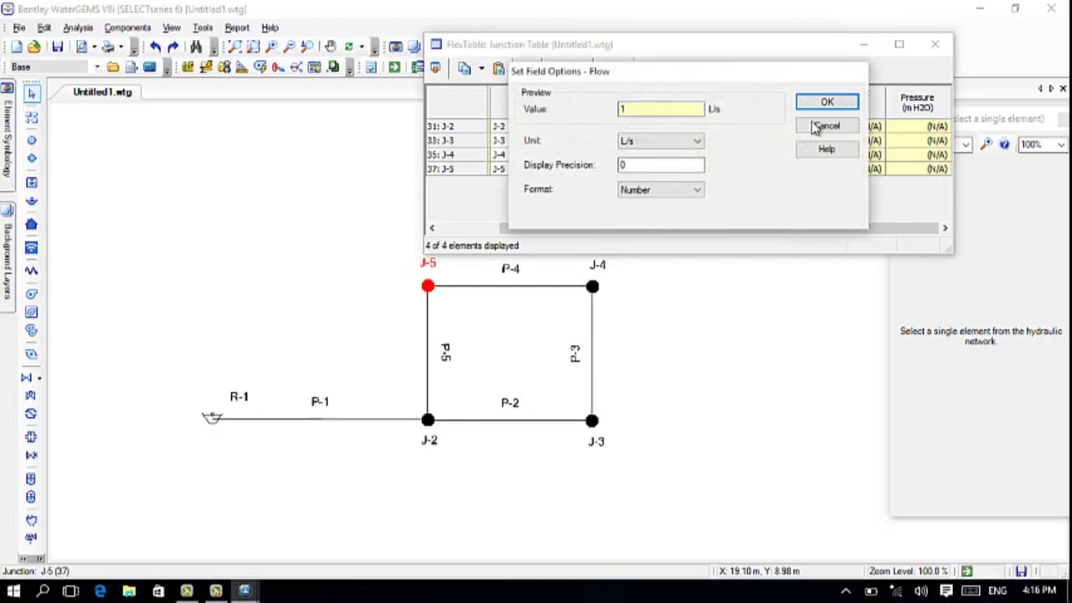
left_click(697, 142)
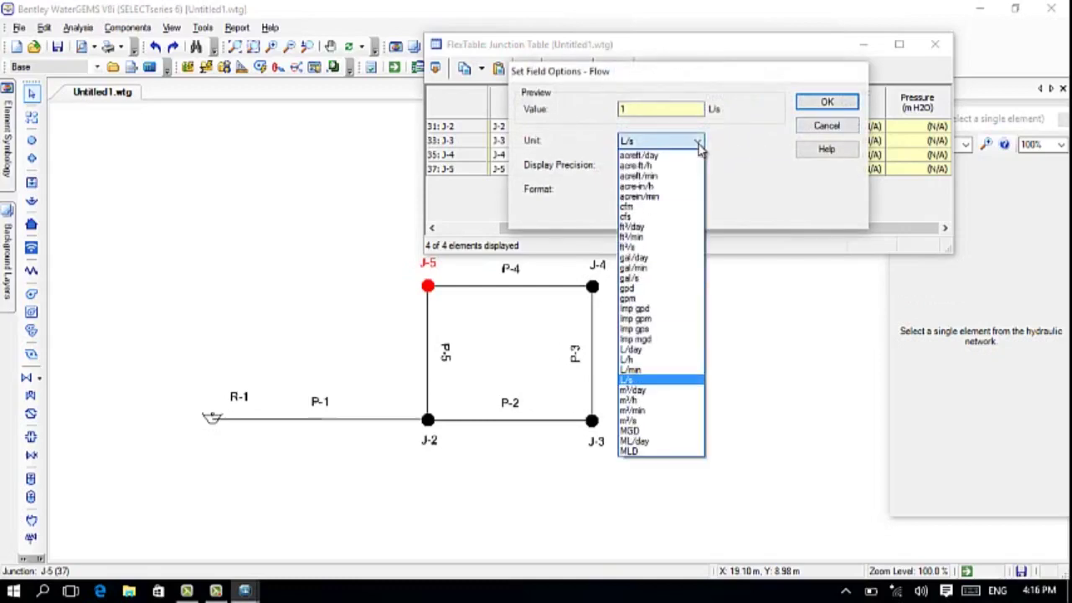
left_click(838, 109)
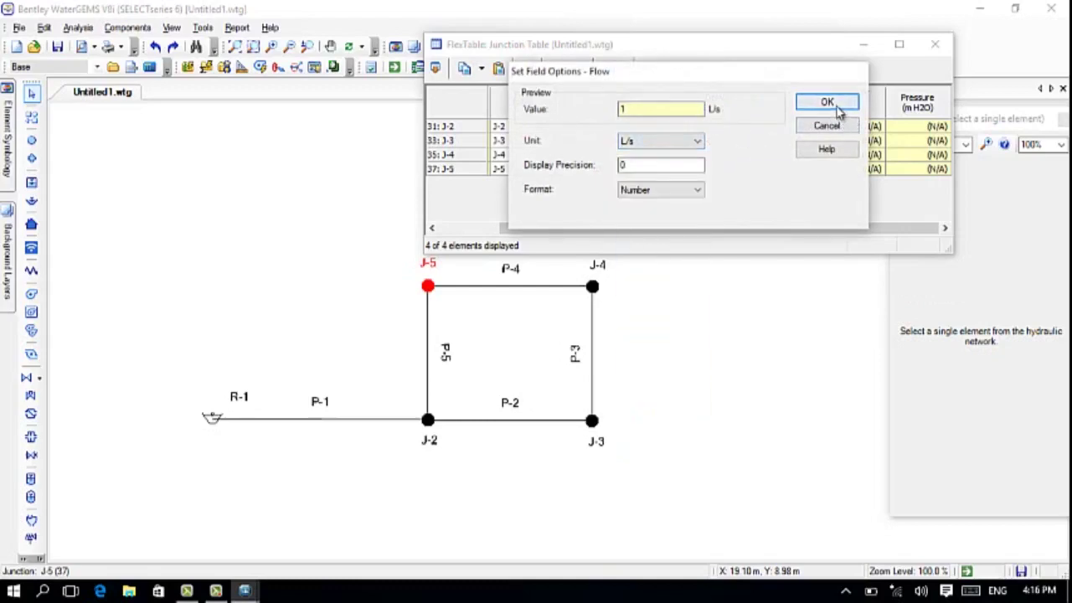
left_click(838, 110)
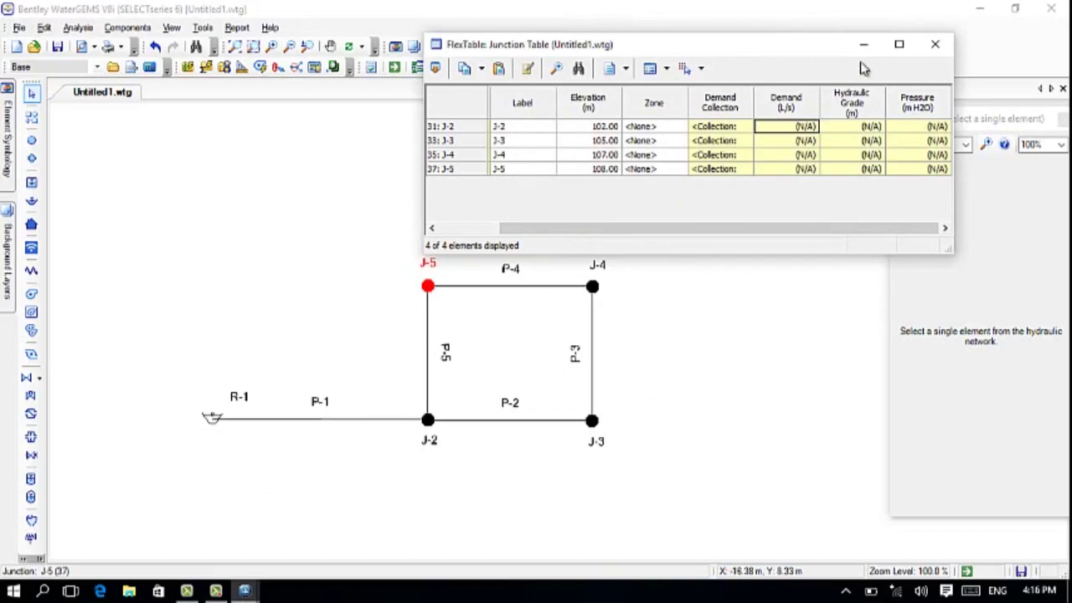
left_click(935, 43)
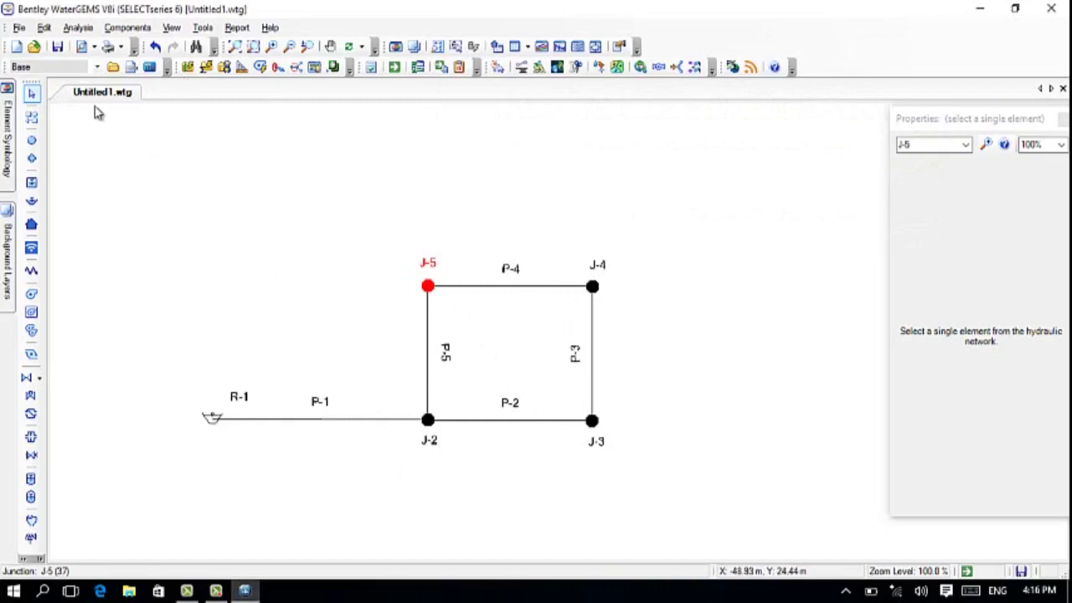
Step: Toggle the pipe labels in Element Symbology to compare the drawing with and without them, leaving them hidden
scroll(591, 344, "up", 2)
left_click_drag(584, 335, 739, 297)
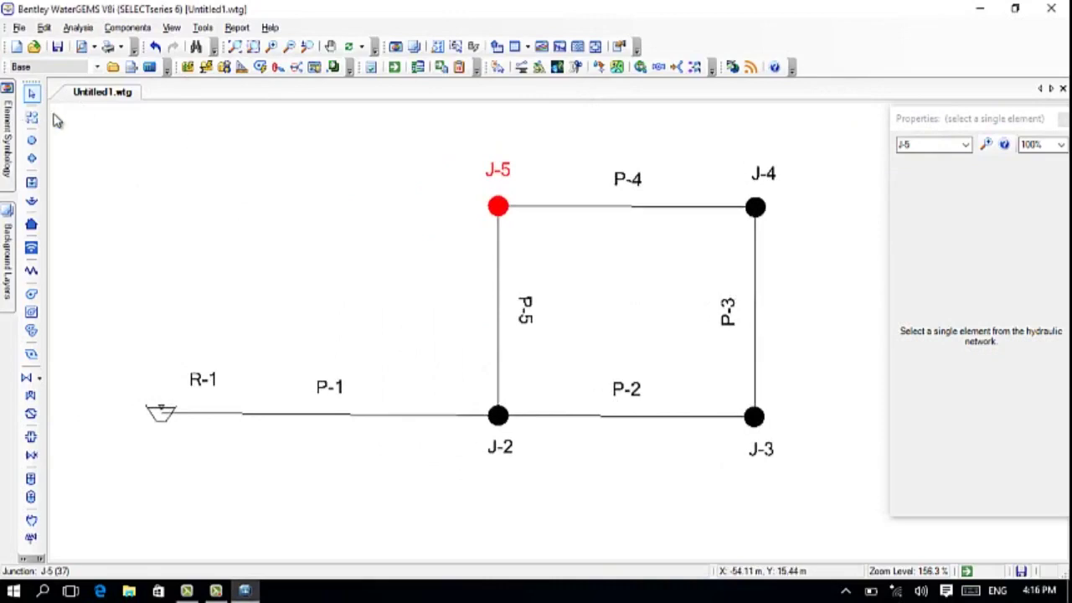
left_click(10, 122)
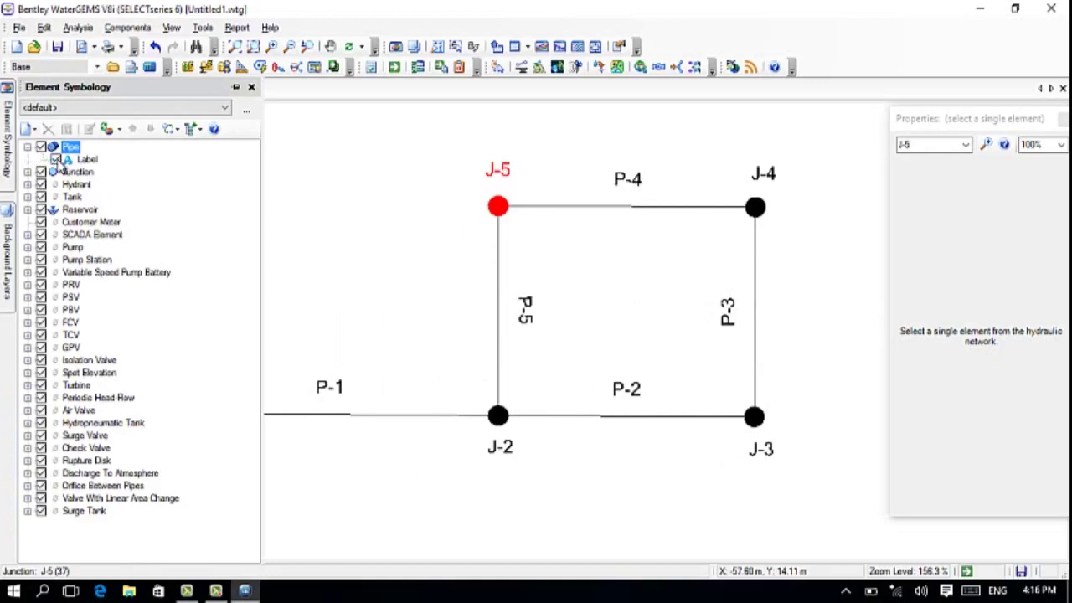
left_click(56, 159)
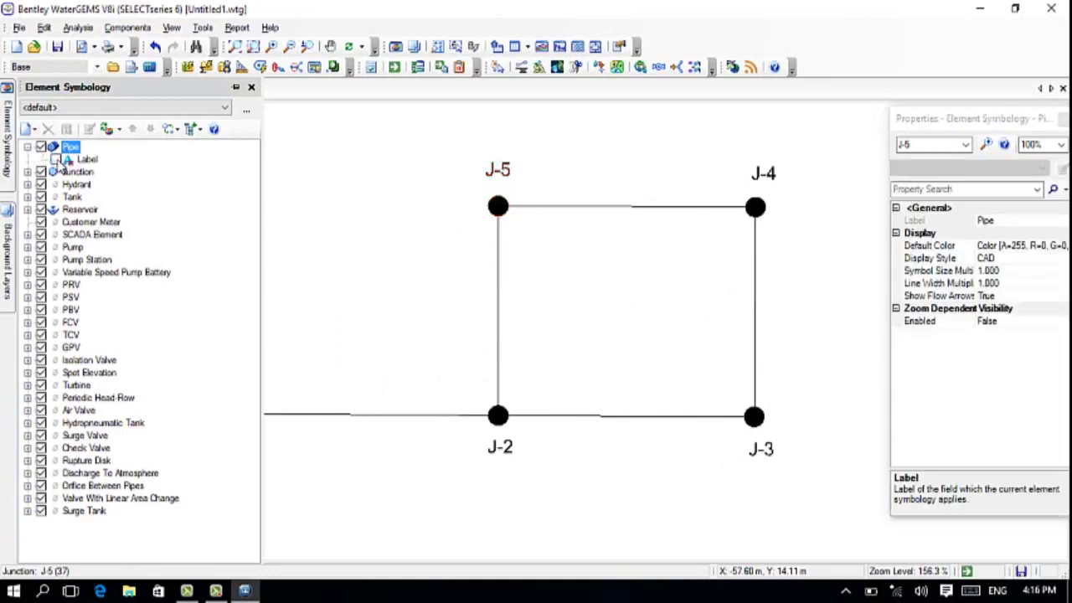
left_click(56, 159)
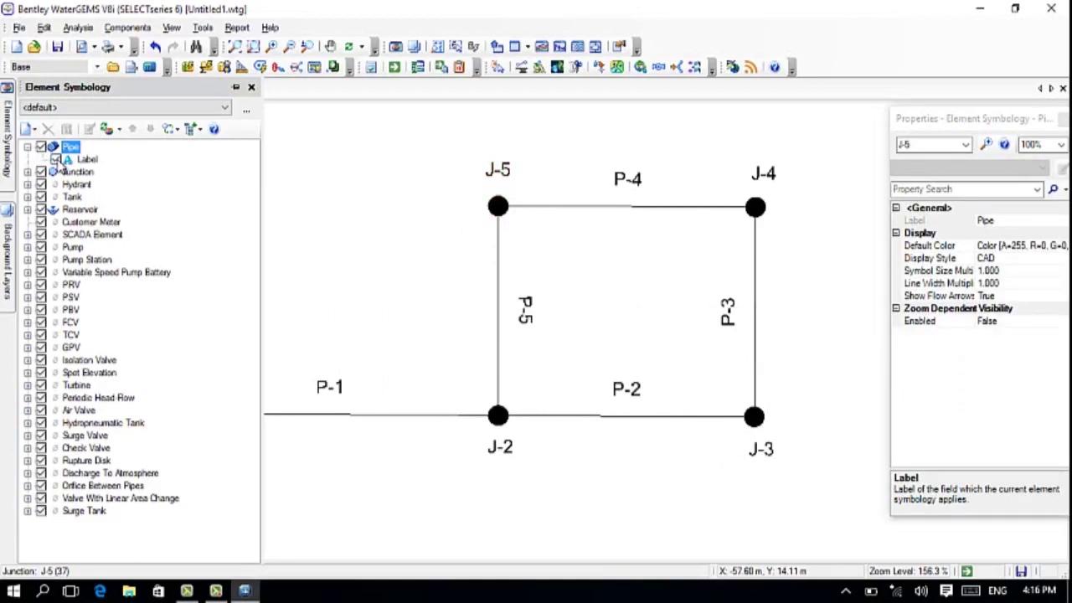
left_click(55, 159)
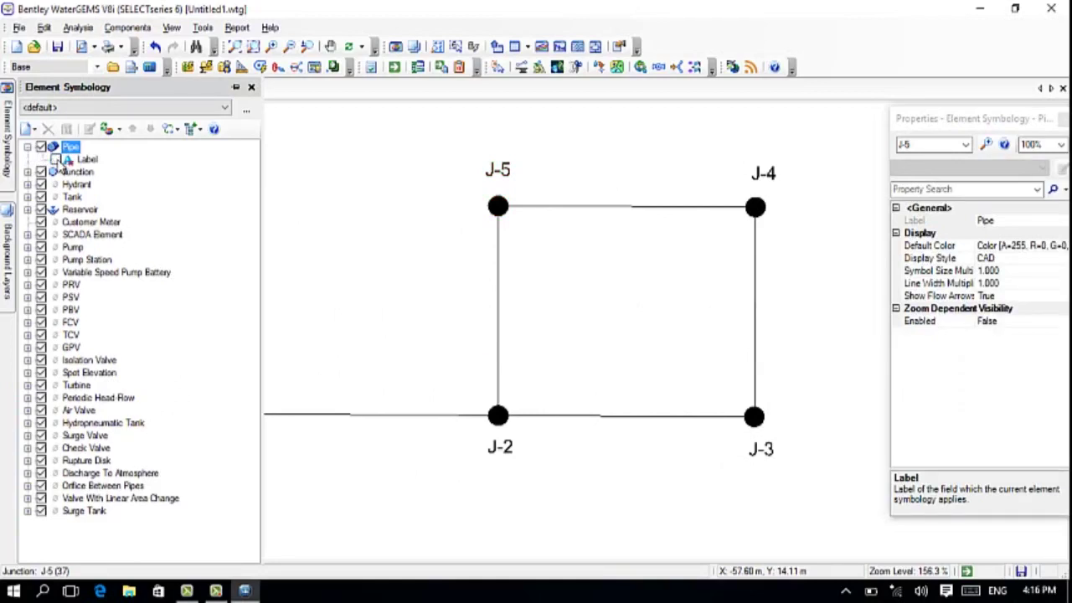
left_click(56, 159)
left_click(55, 159)
Step: Hide the junction and reservoir labels in Element Symbology and collapse the expanded element entries
left_click(28, 172)
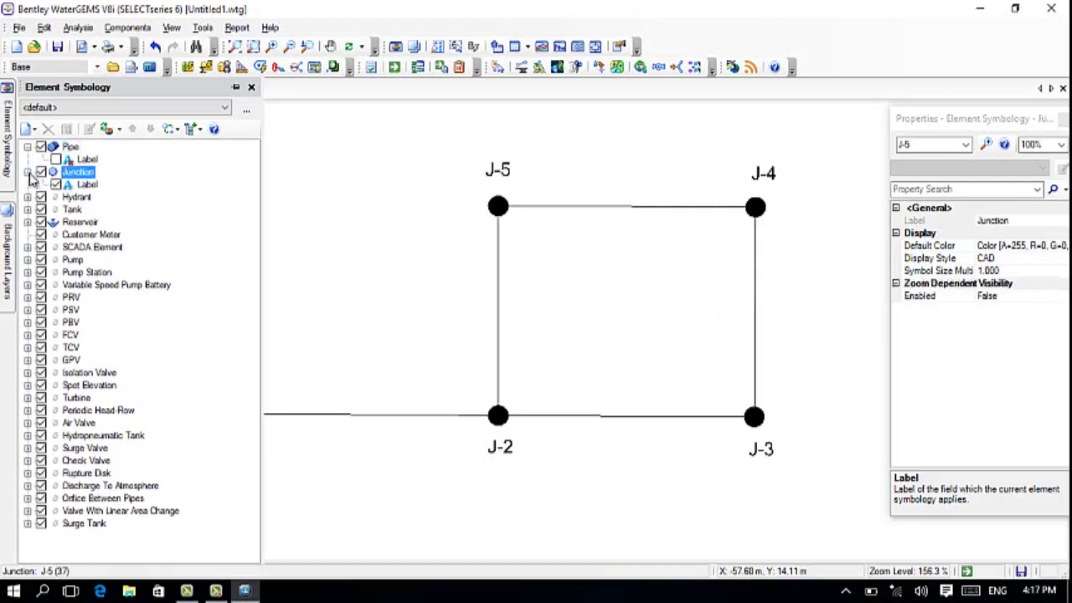
left_click(56, 185)
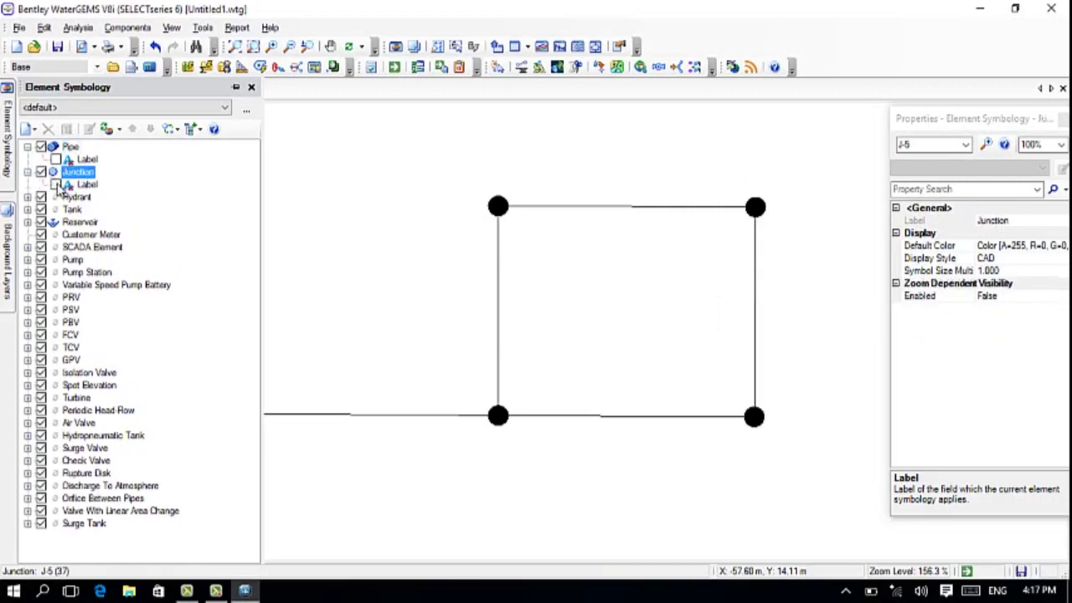
left_click(27, 196)
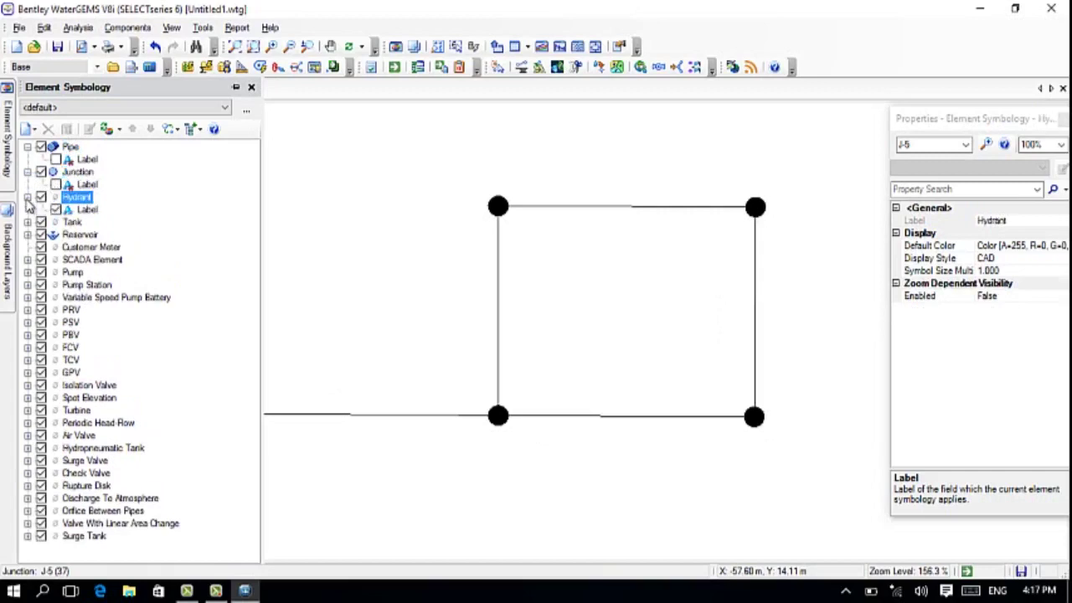
left_click(27, 197)
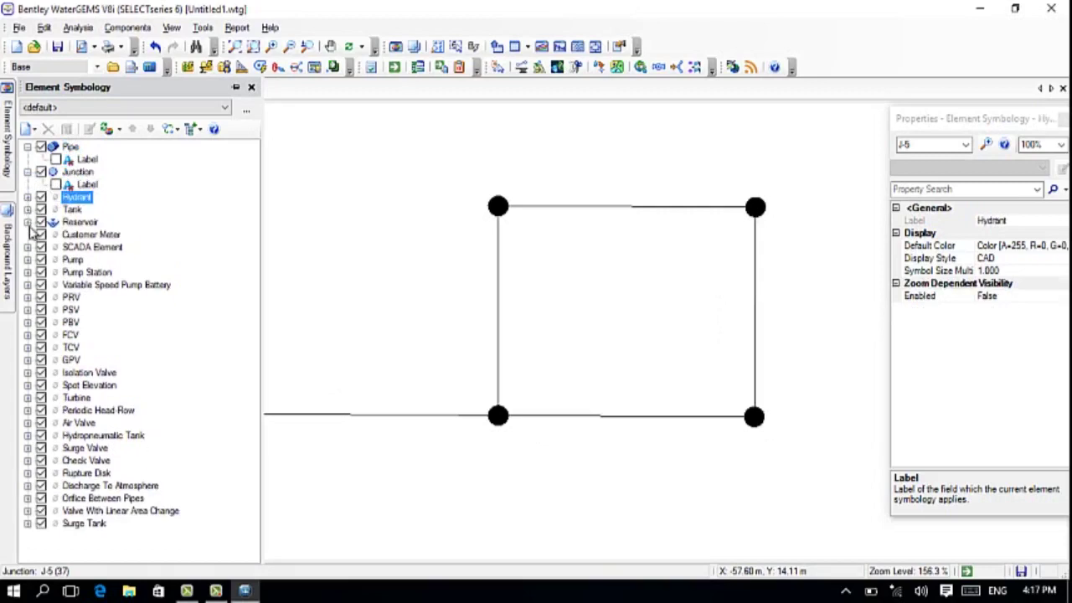
left_click(28, 222)
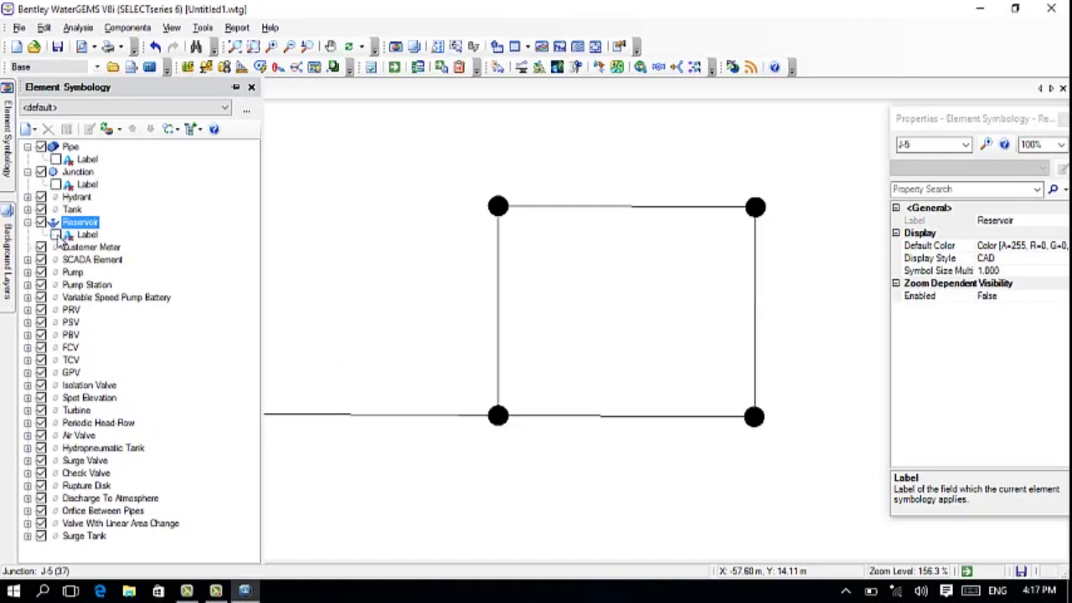
left_click(28, 222)
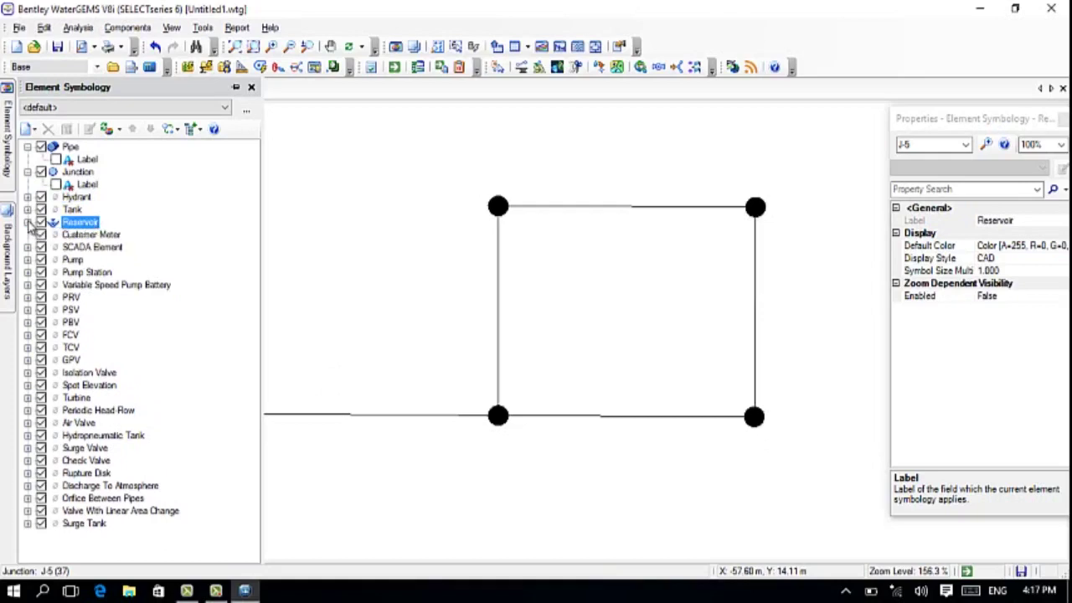
left_click(28, 171)
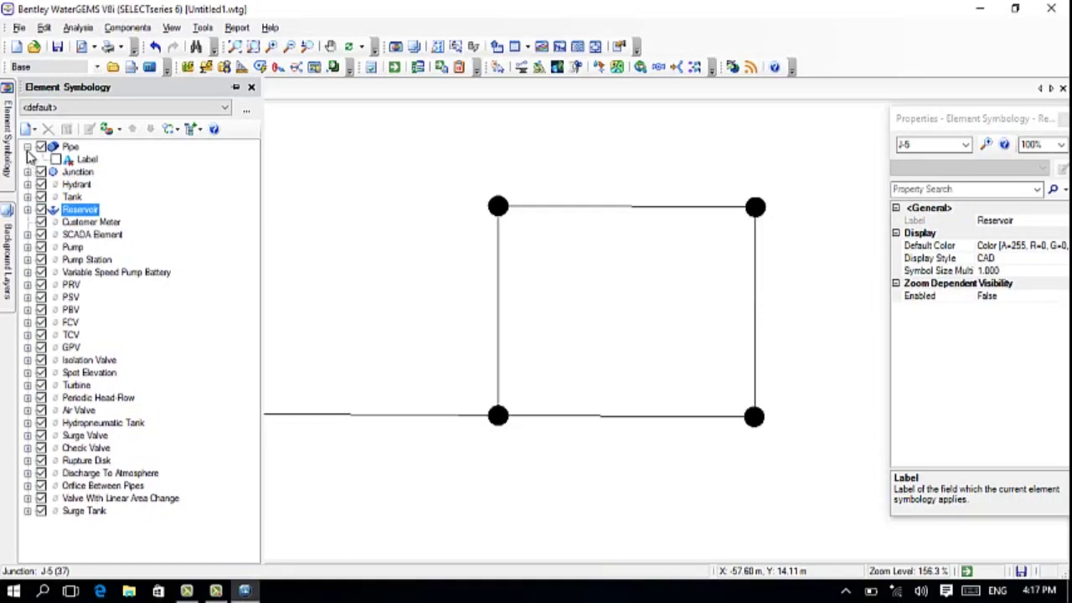
left_click(27, 147)
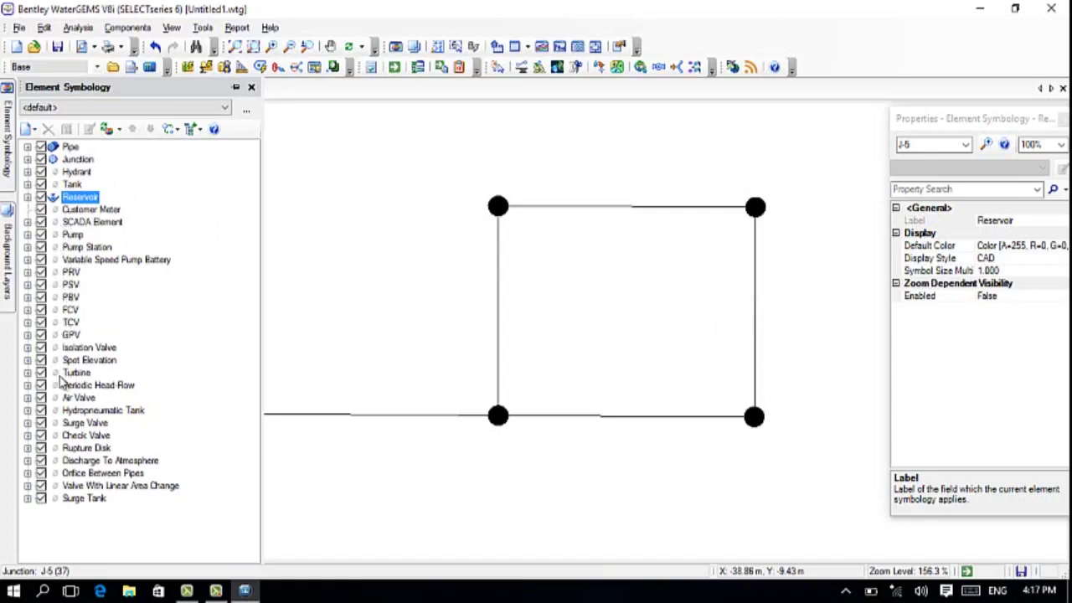
Step: Close Element Symbology and the Properties window to clear space around the network drawing
left_click(251, 87)
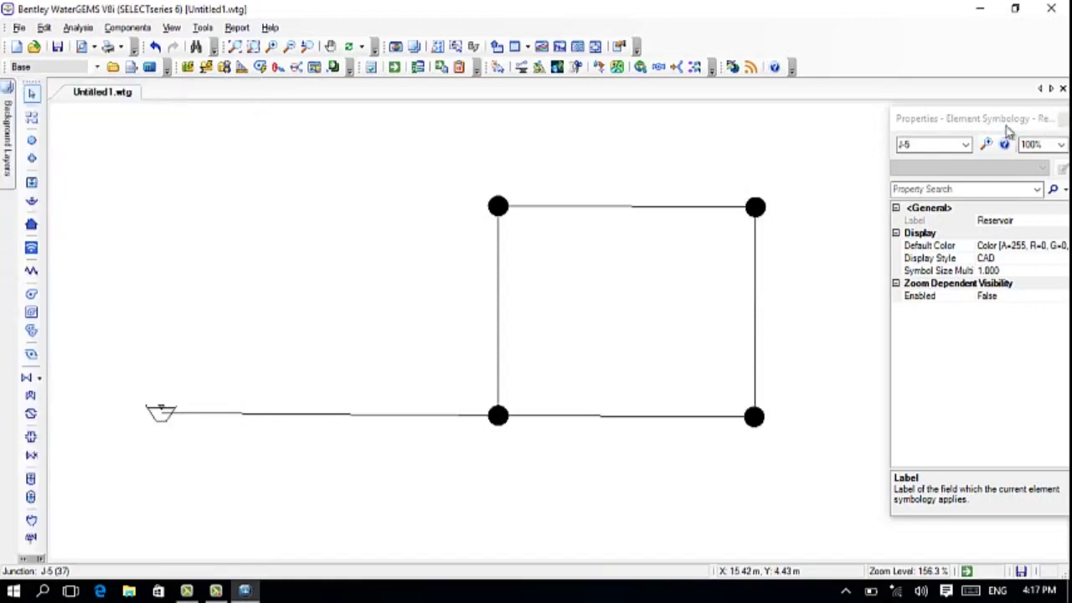
left_click(1061, 118)
left_click_drag(443, 333, 529, 312)
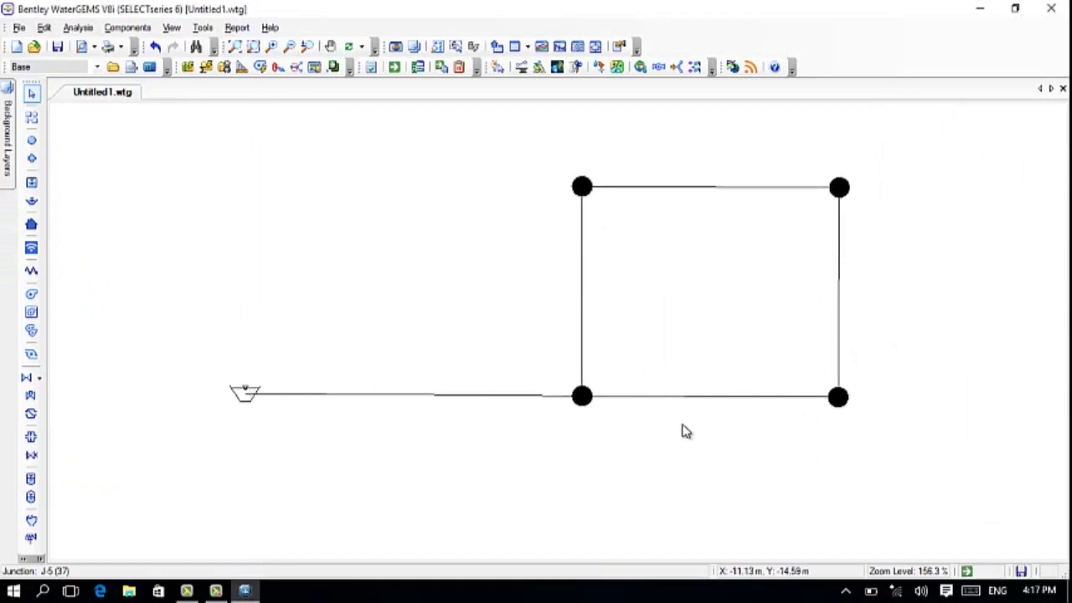
left_click_drag(799, 436, 741, 469)
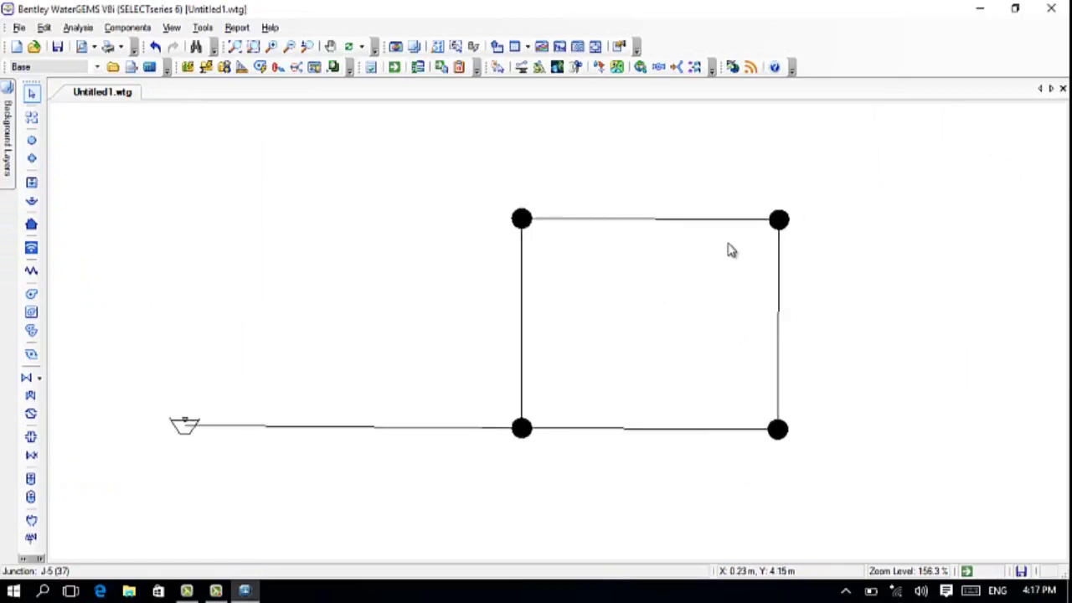
Step: Reopen Element Symbology and set it to auto-hide
left_click(170, 28)
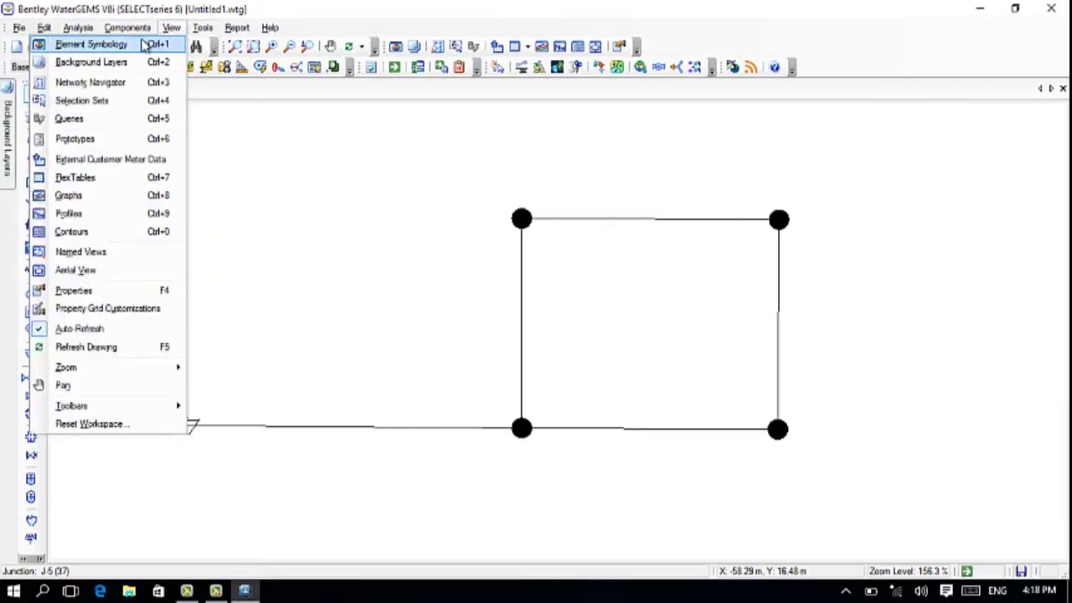
left_click(134, 45)
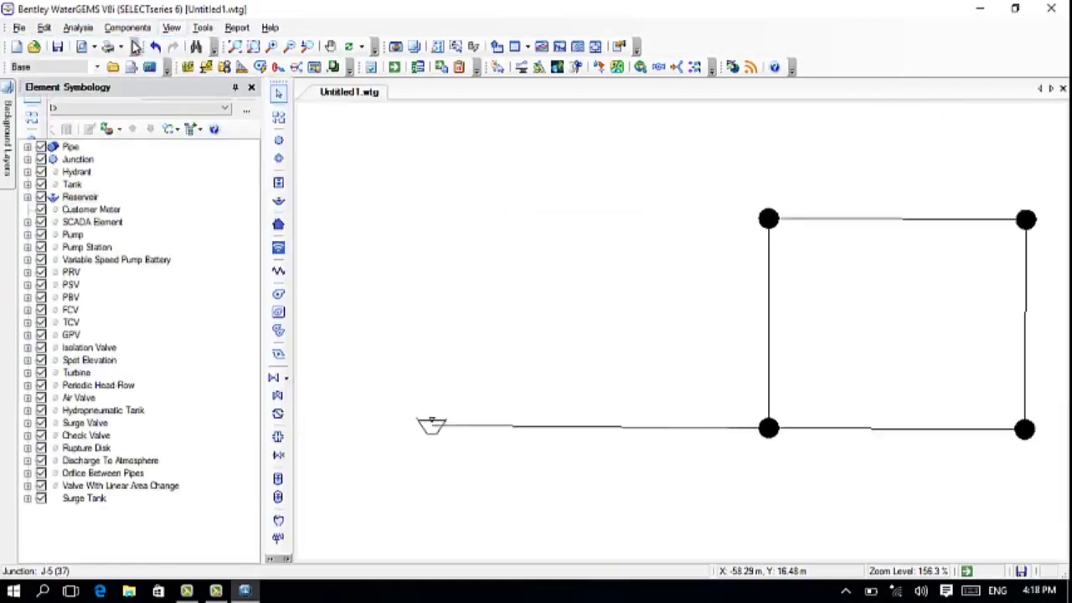
left_click(235, 87)
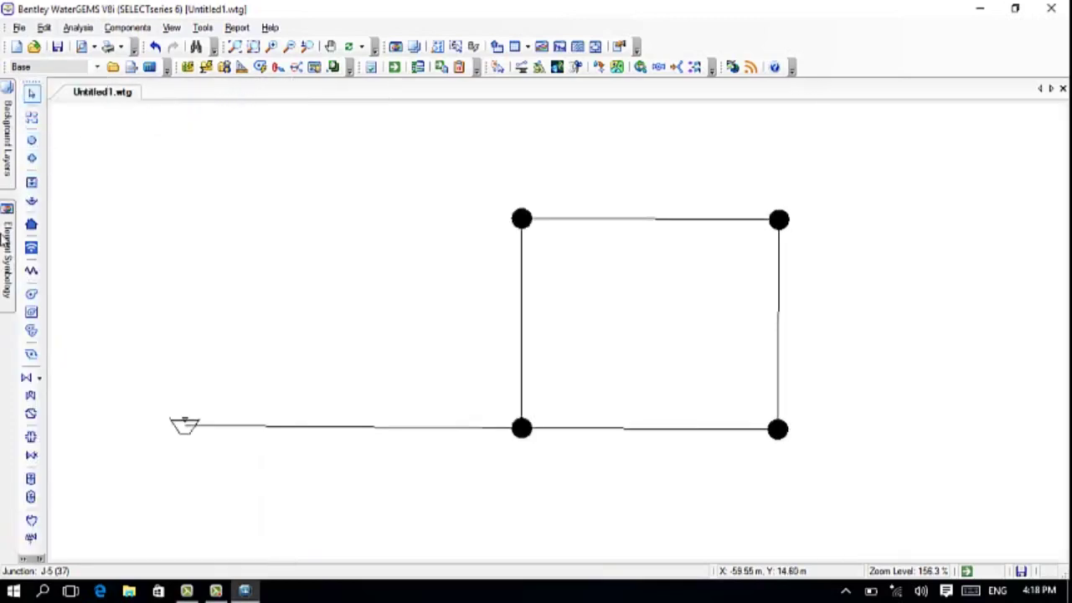
Step: Create a new annotation for the pipes in Element Symbology, keeping it as a free form annotation
mouse_move(5, 240)
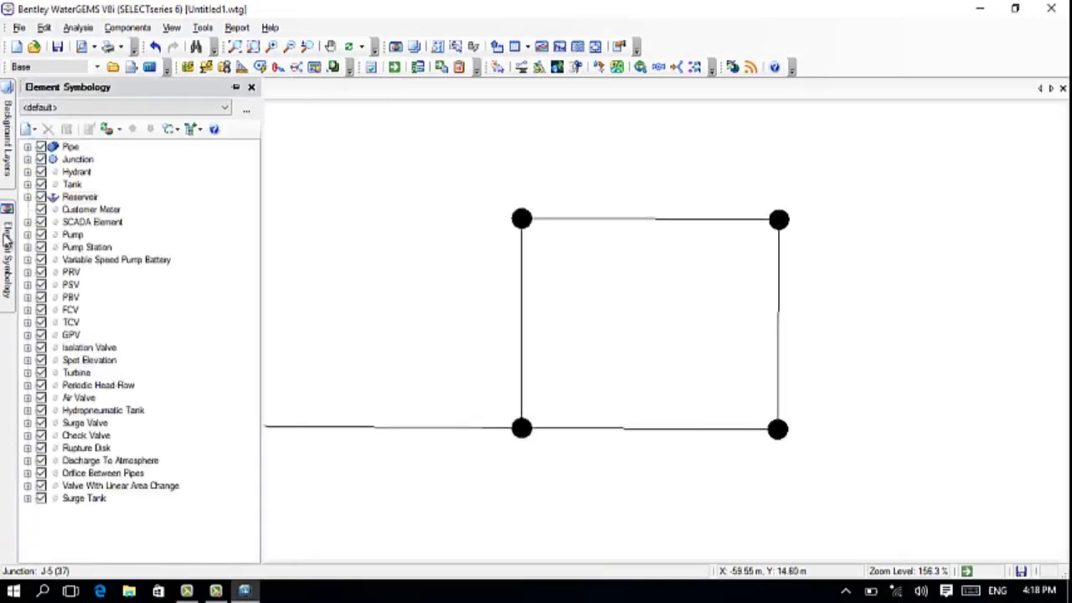
right_click(80, 149)
mouse_move(120, 158)
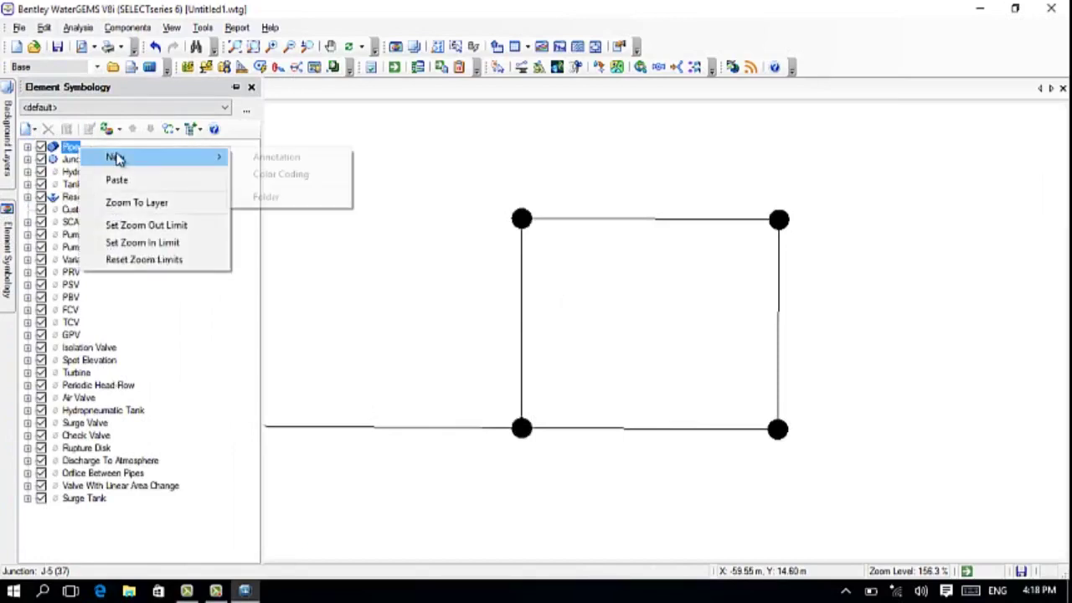
left_click(265, 161)
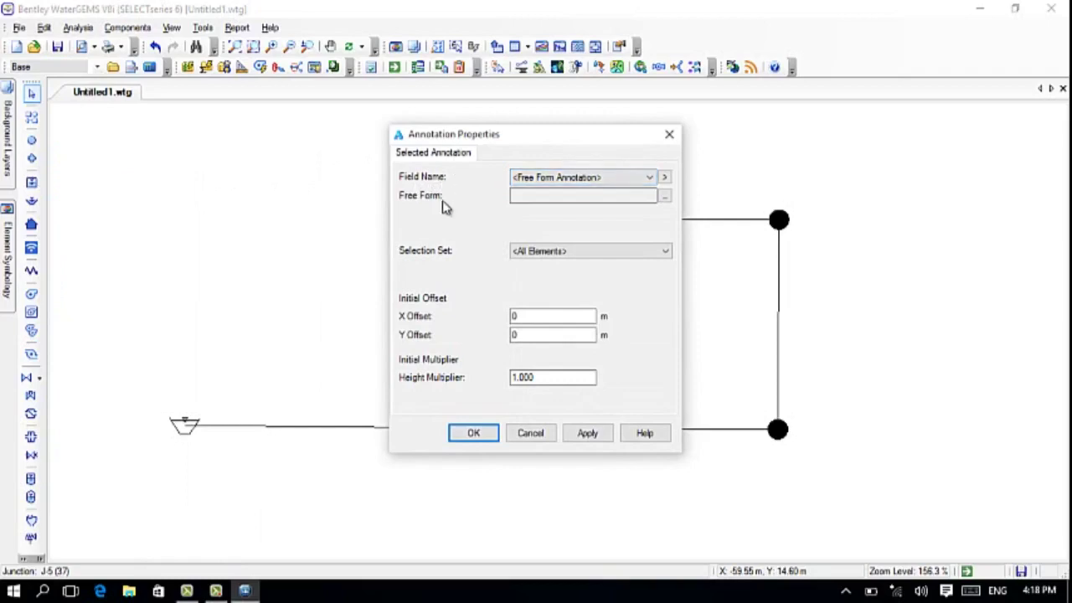
left_click(650, 178)
left_click(598, 144)
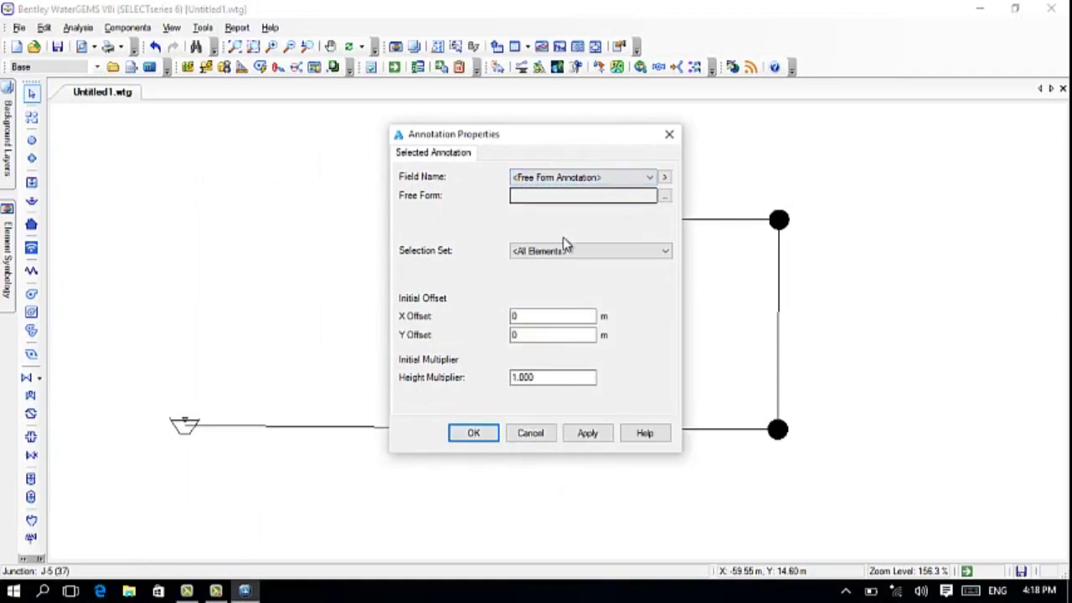
left_click(609, 196)
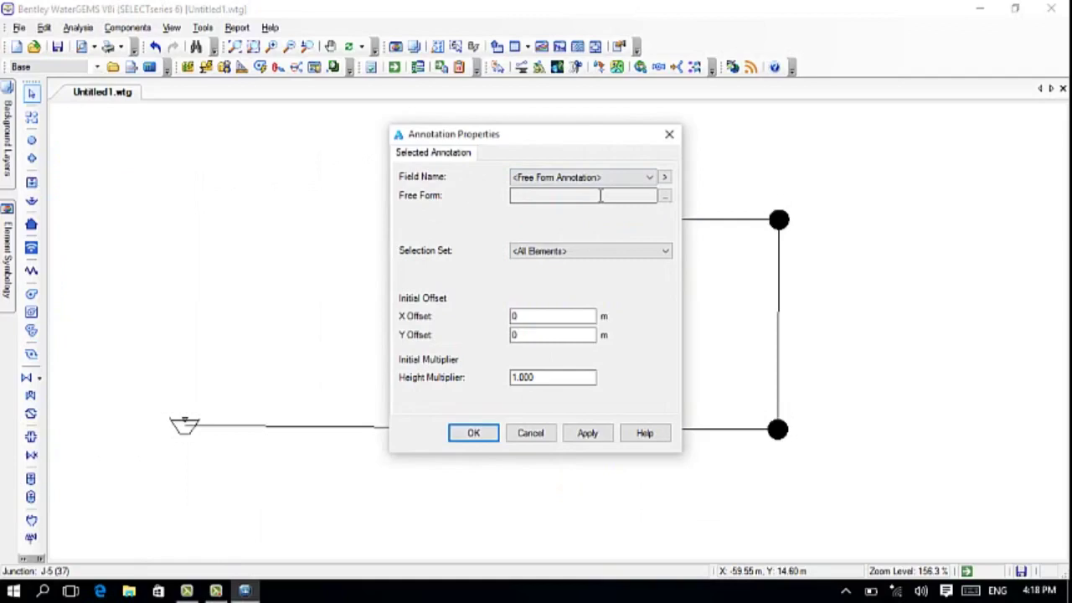
Step: Look through the available pipe fields and set the new annotation's field to Diameter
left_click(649, 177)
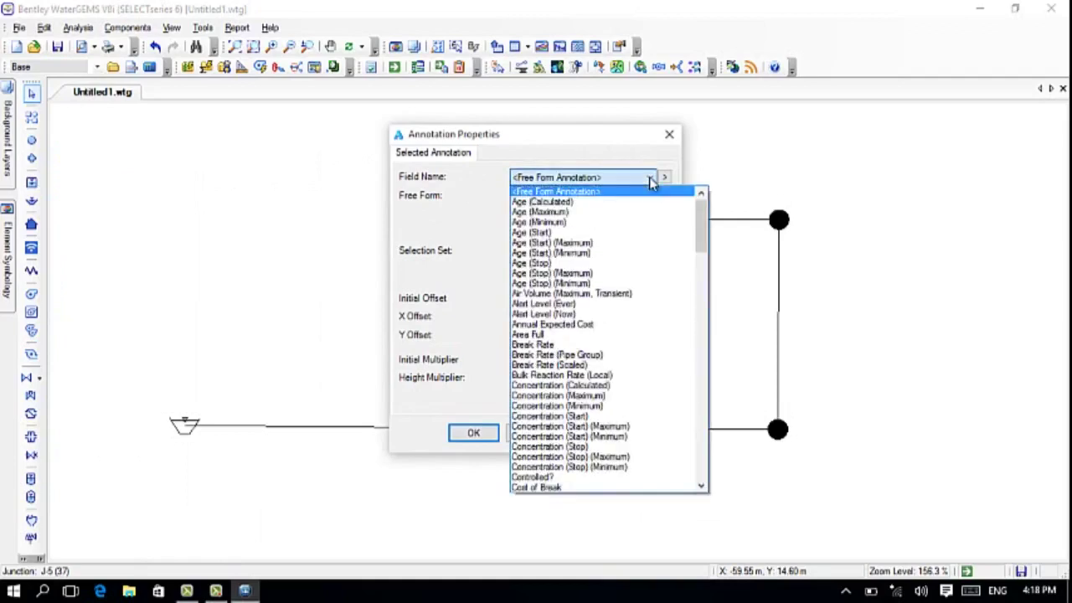
scroll(616, 300, "down", 6)
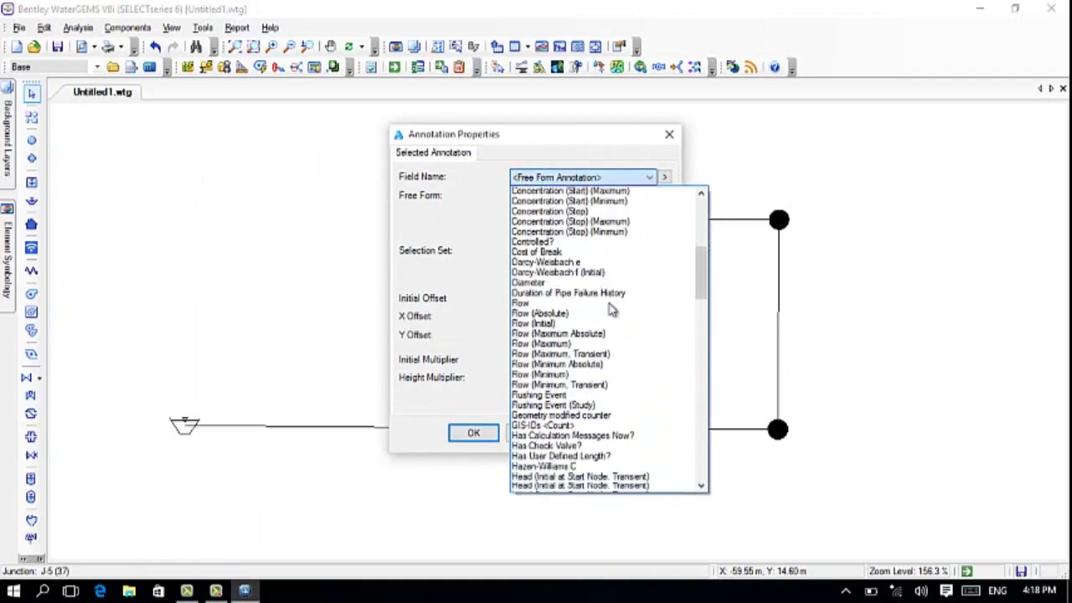
scroll(611, 310, "down", 7)
scroll(611, 310, "down", 10)
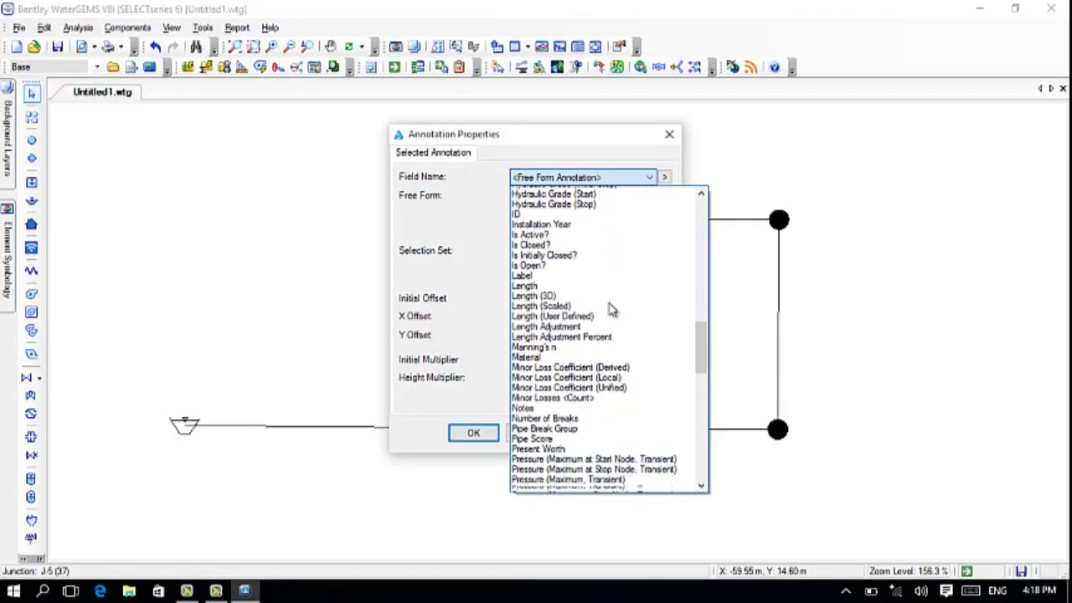
scroll(610, 310, "down", 10)
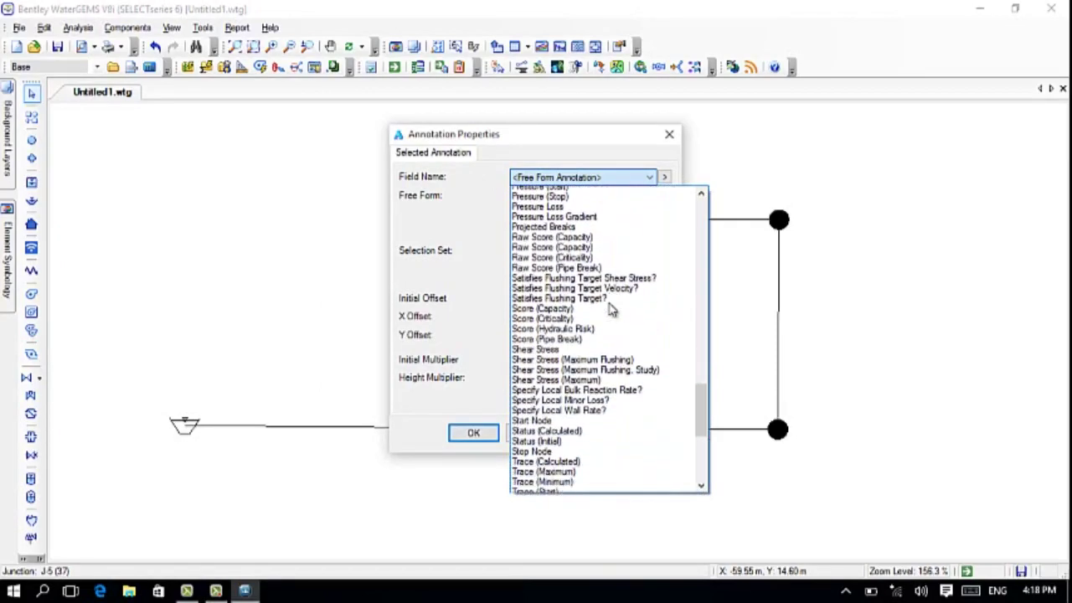
scroll(611, 310, "up", 15)
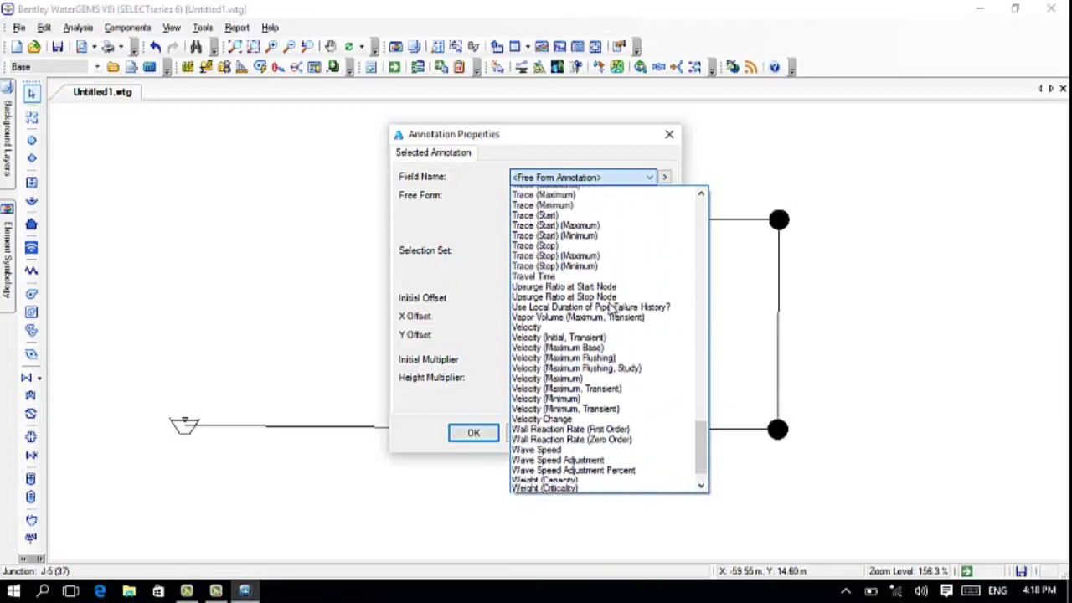
scroll(612, 310, "up", 10)
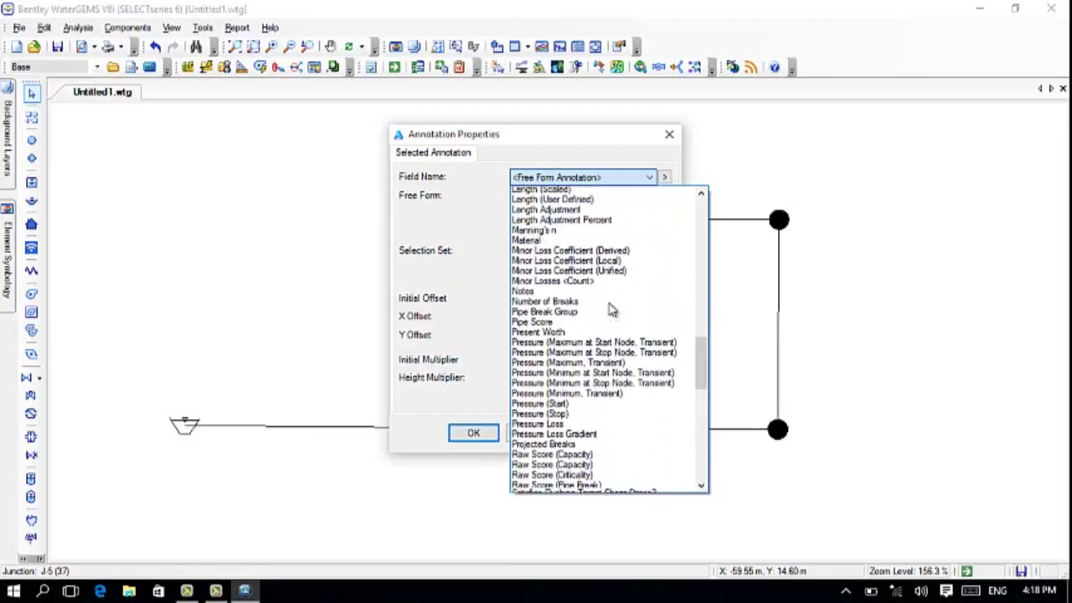
scroll(610, 310, "up", 10)
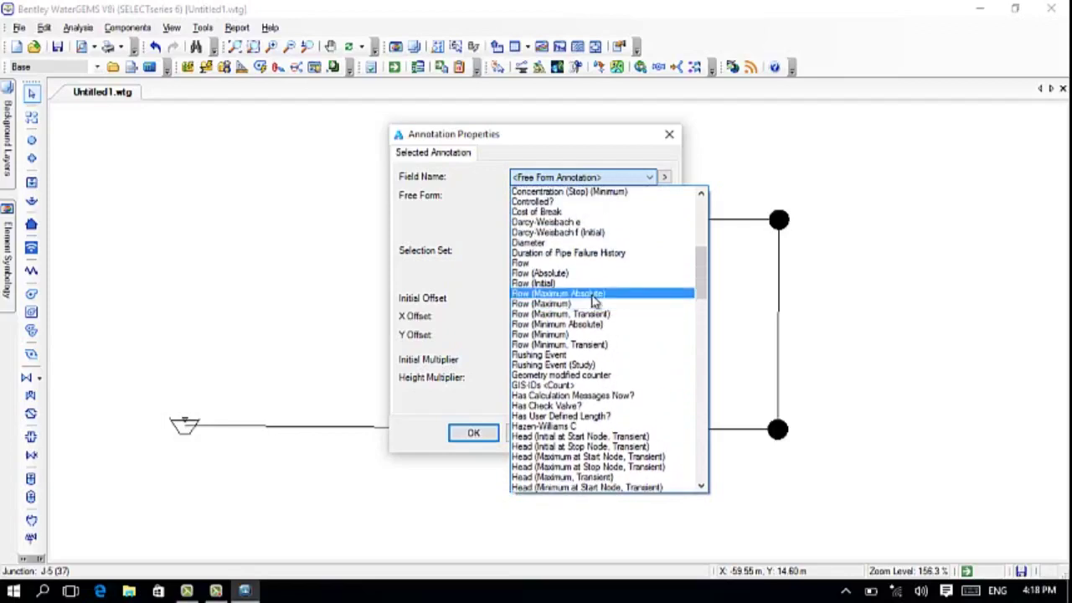
left_click(545, 243)
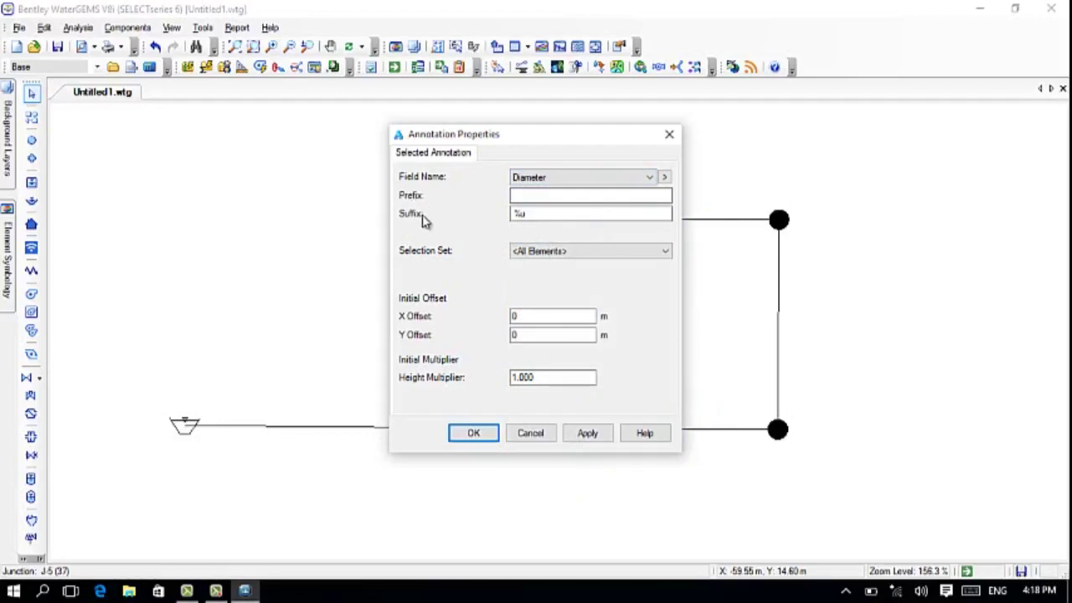
Step: Give the diameter annotation the prefix D= and a negative Y offset that places the text just off the pipes, and accept it
left_click(540, 197)
double_click(534, 336)
left_click(589, 434)
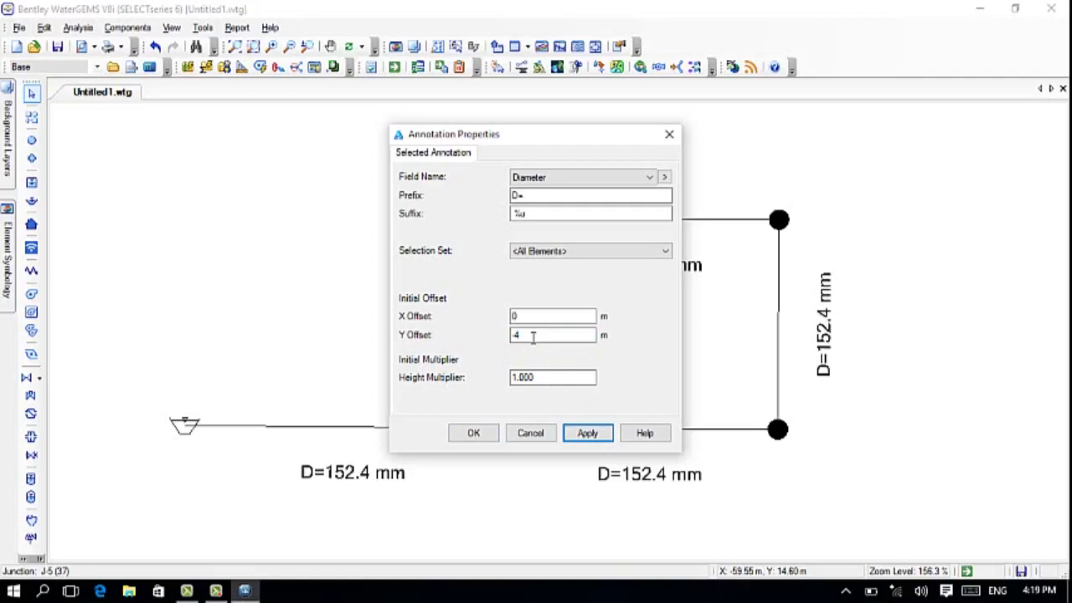
left_click(475, 433)
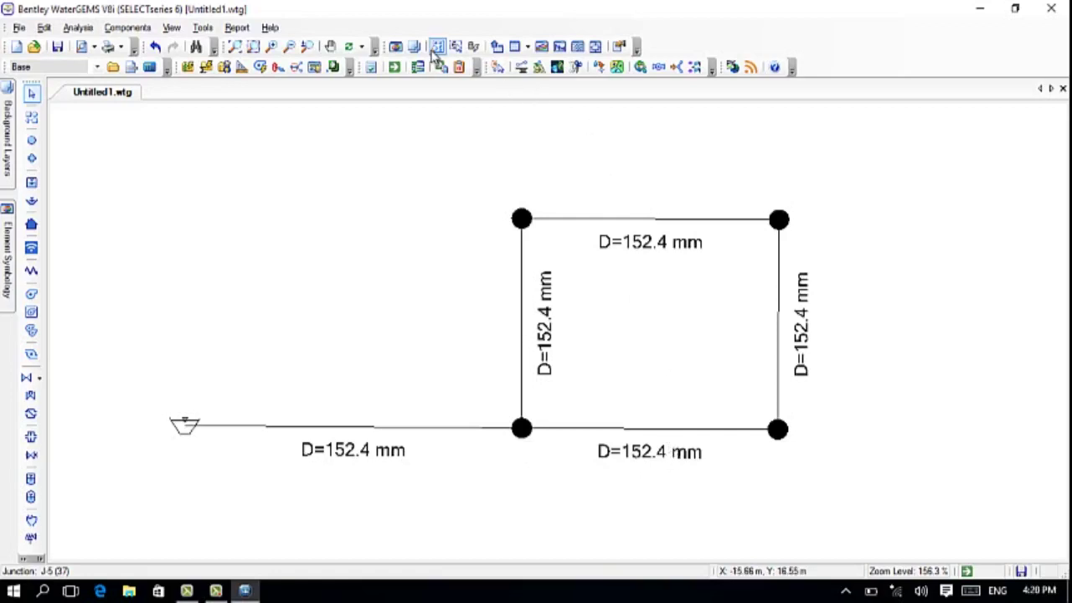
Step: Set the unit of the Diameter column in the pipe FlexTable to inches and close the table
left_click(516, 46)
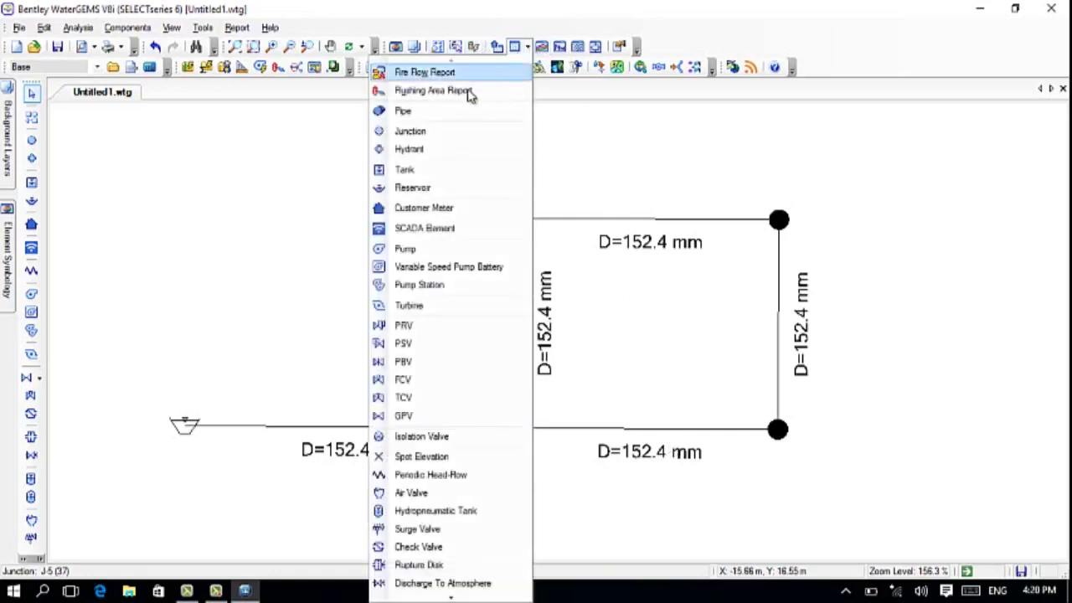
left_click(442, 111)
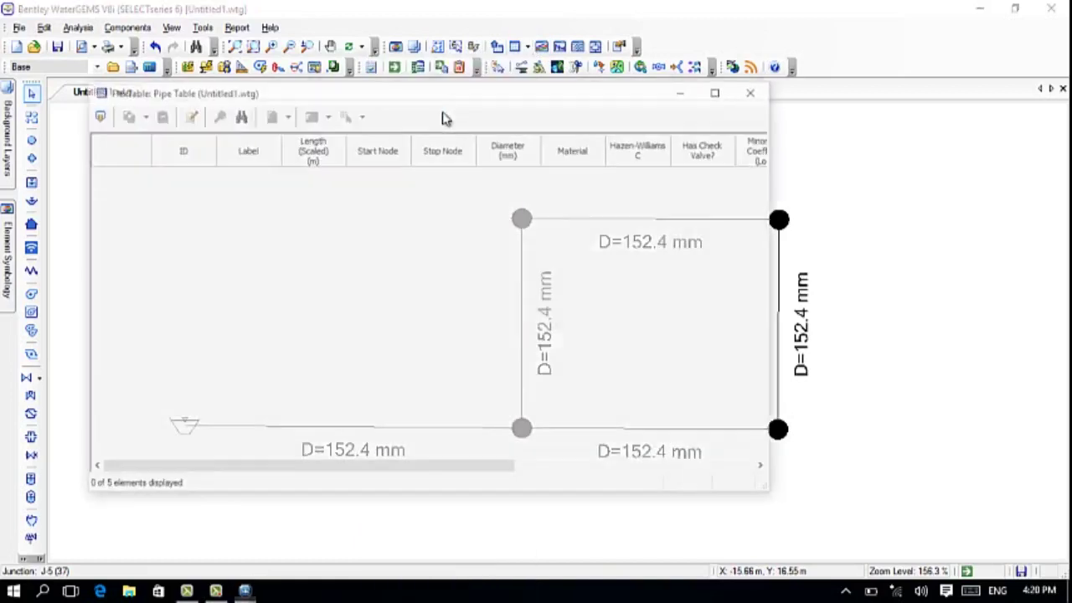
left_click_drag(429, 473, 474, 471)
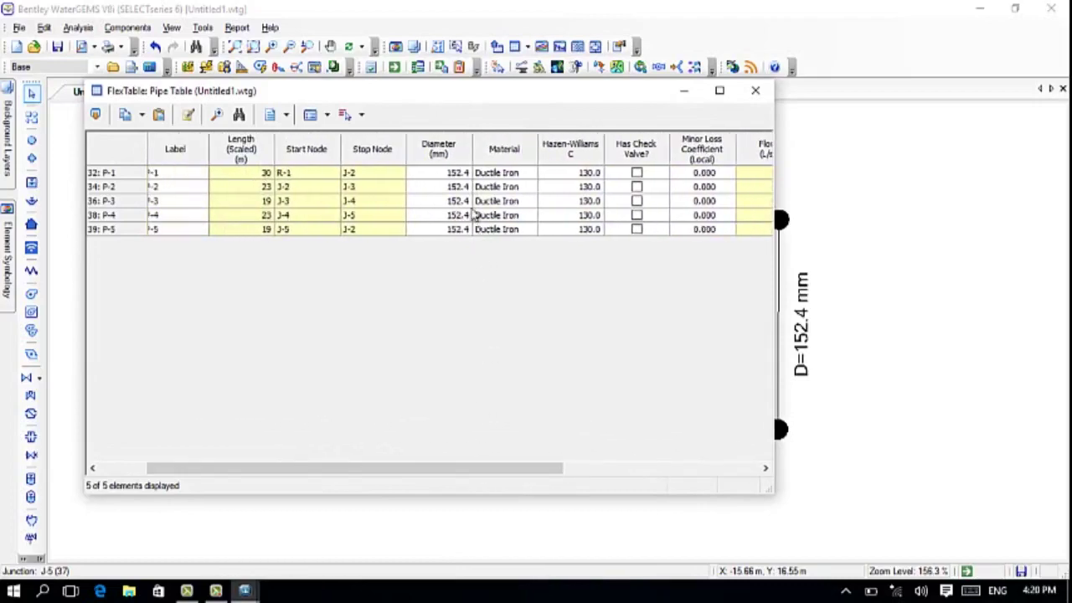
right_click(457, 161)
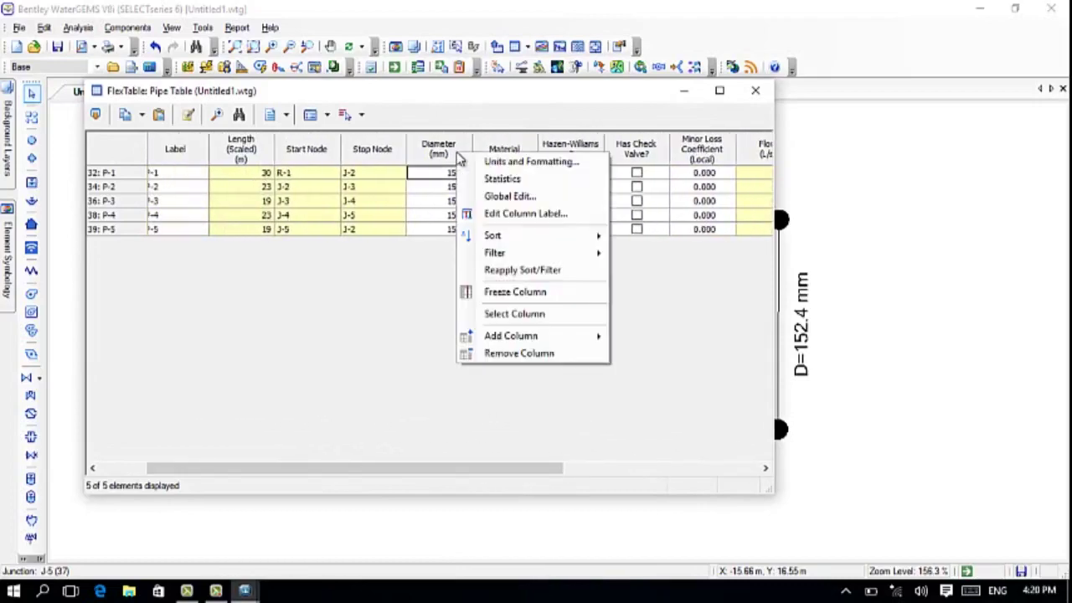
left_click(520, 162)
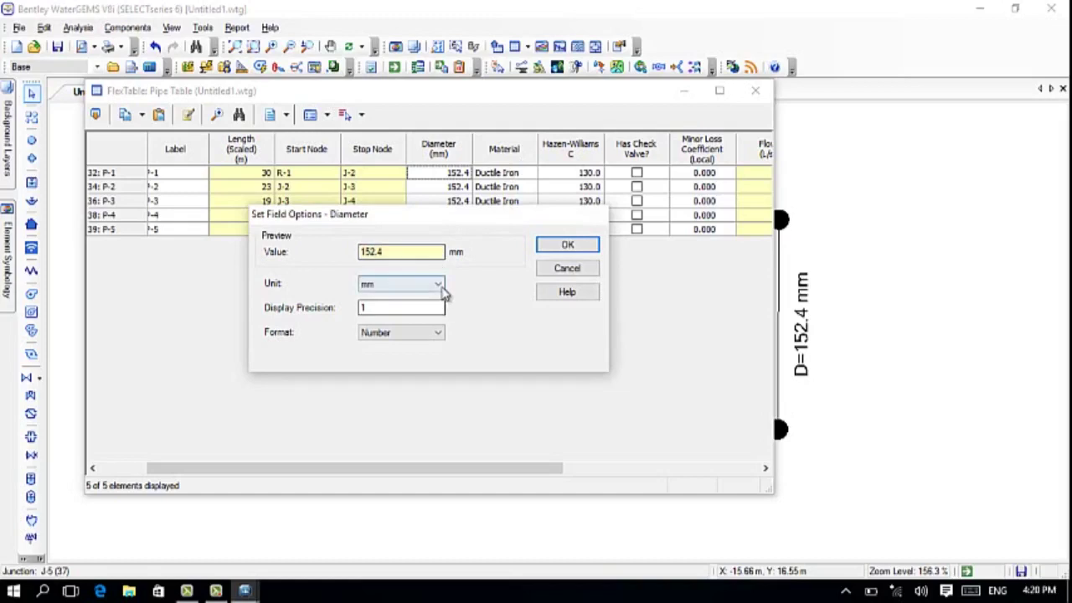
left_click(438, 284)
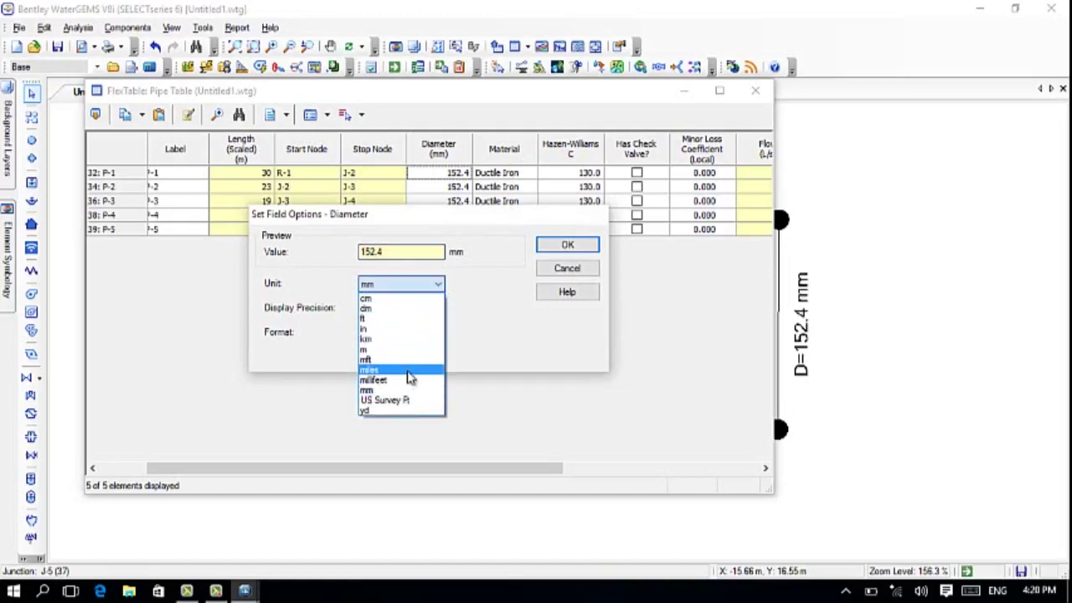
left_click(399, 329)
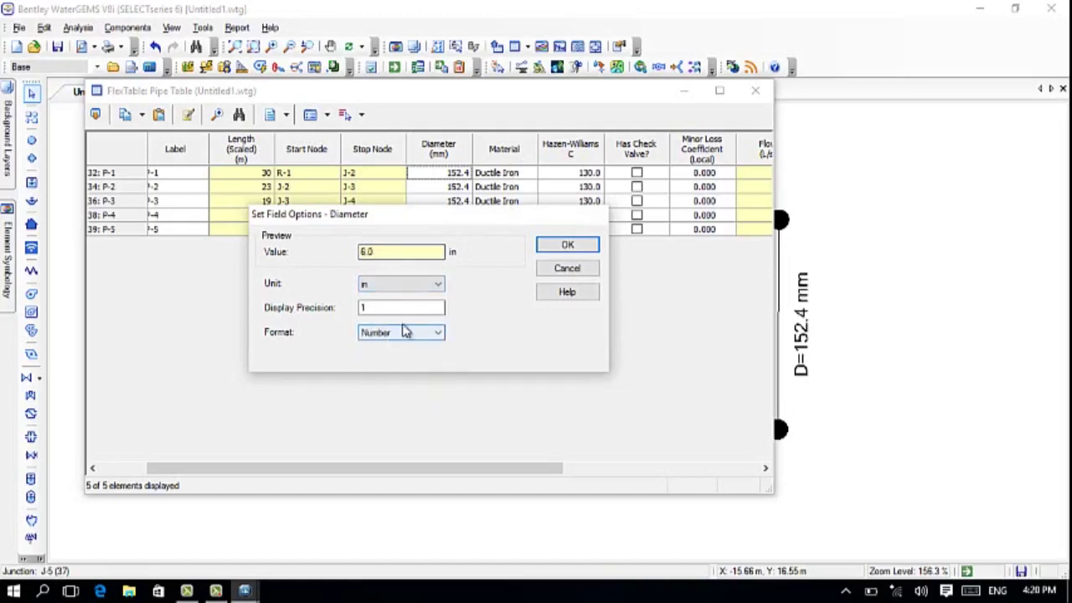
left_click(567, 244)
left_click(753, 94)
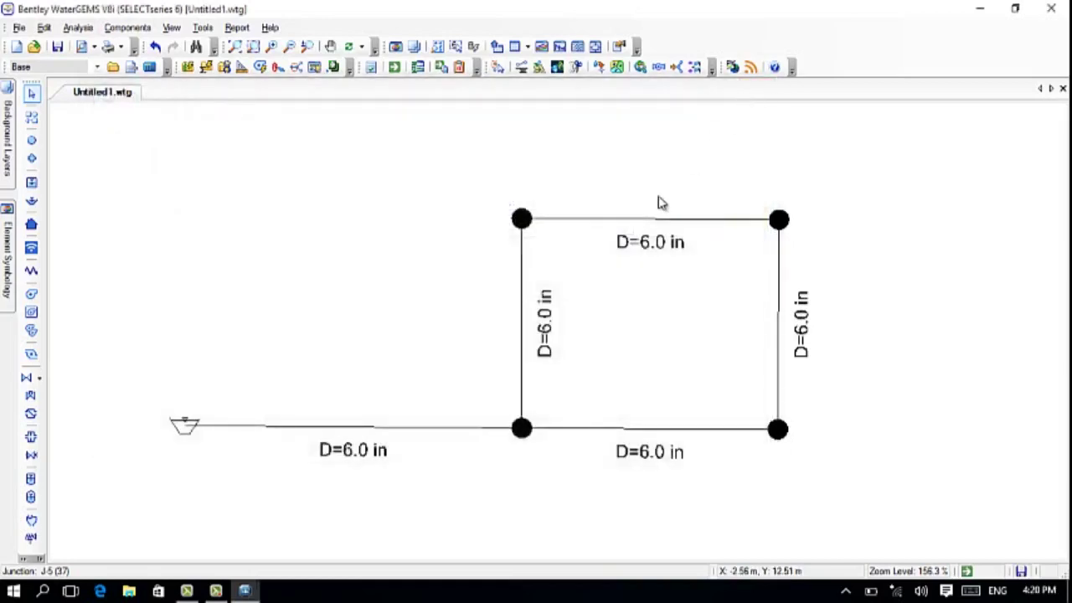
Step: Start a second annotation for the pipes in Element Symbology and look through its available field names
left_click_drag(606, 360, 615, 294)
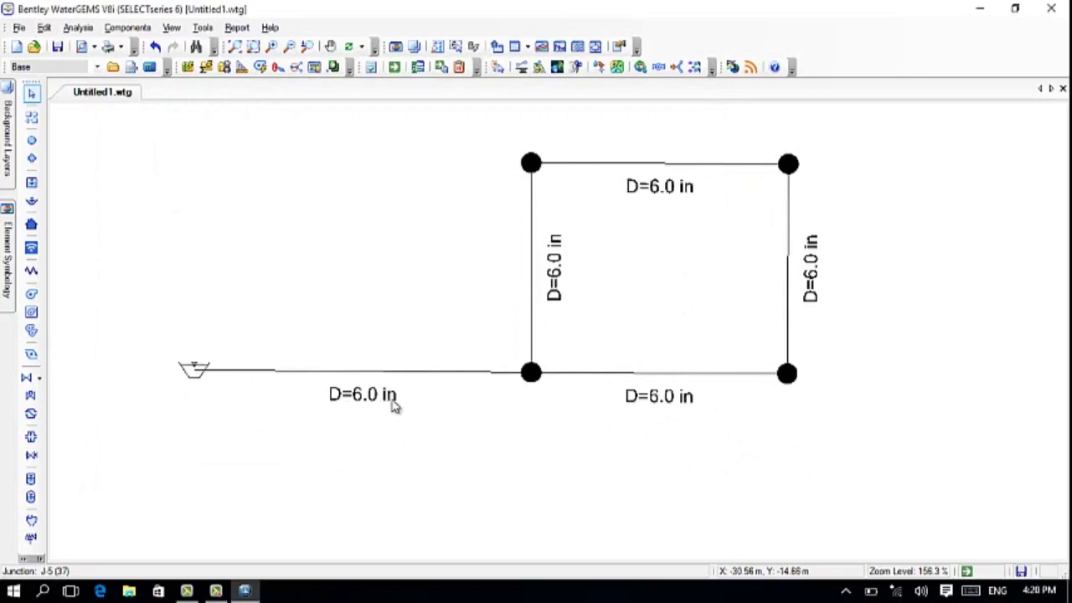
mouse_move(375, 414)
left_mouse_down()
mouse_move(371, 390)
mouse_move(477, 377)
mouse_move(475, 401)
left_mouse_up()
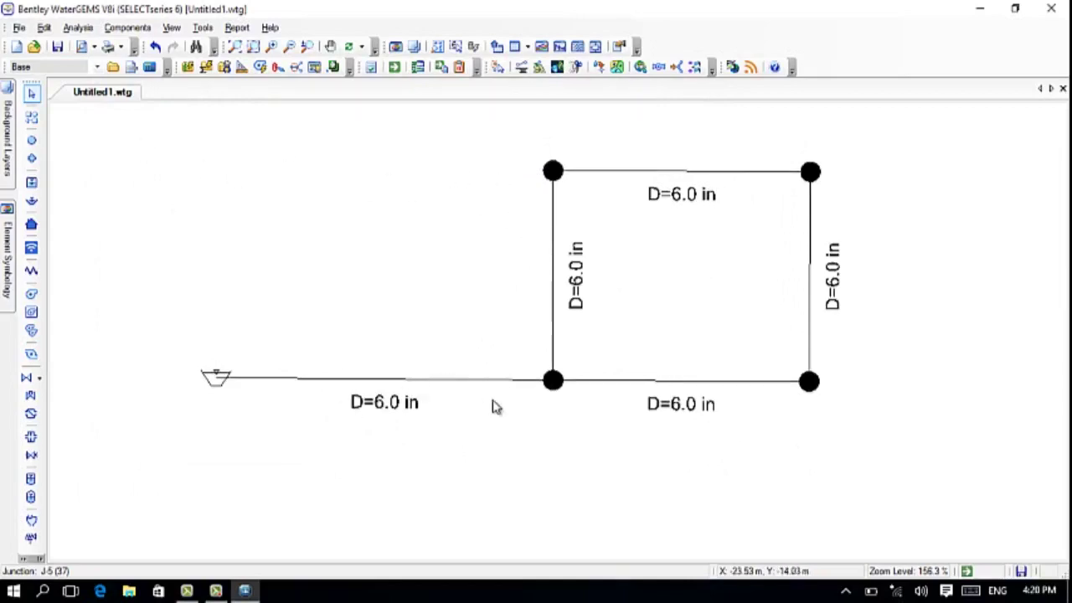
left_click(10, 163)
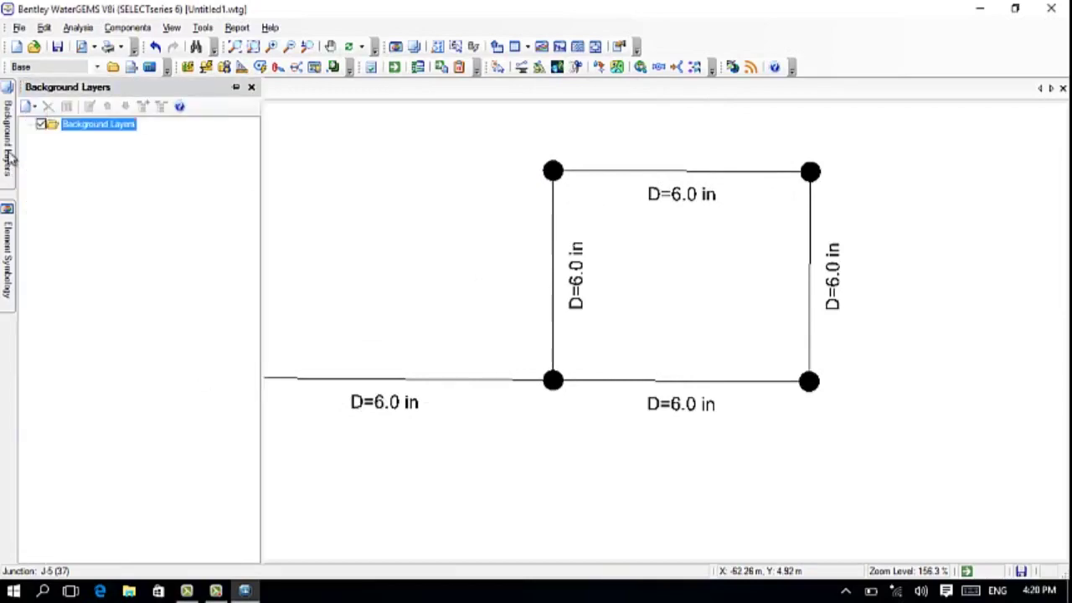
left_click(7, 241)
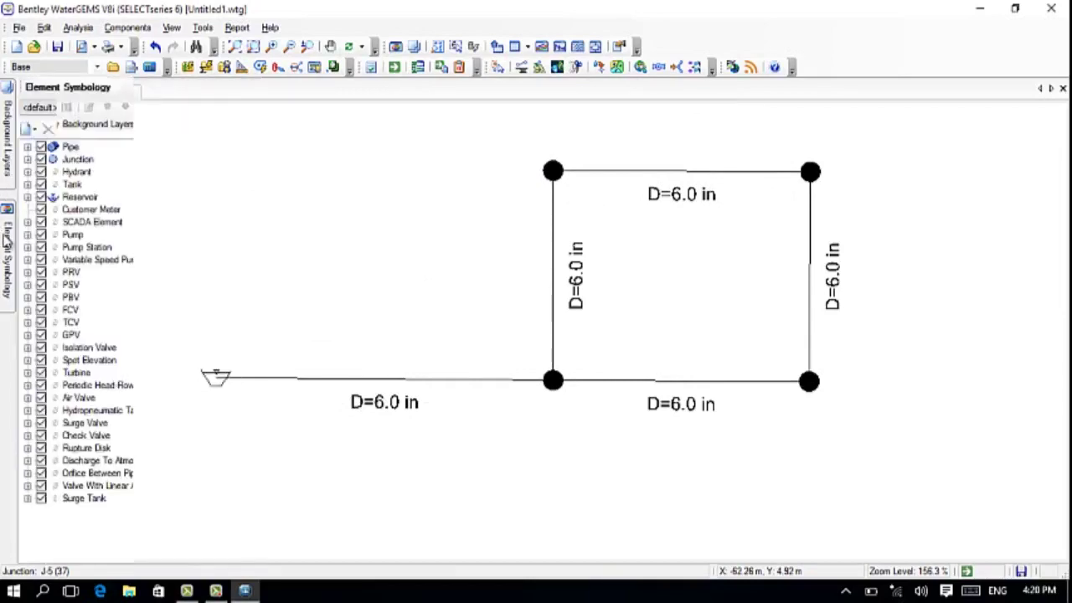
right_click(74, 149)
mouse_move(109, 157)
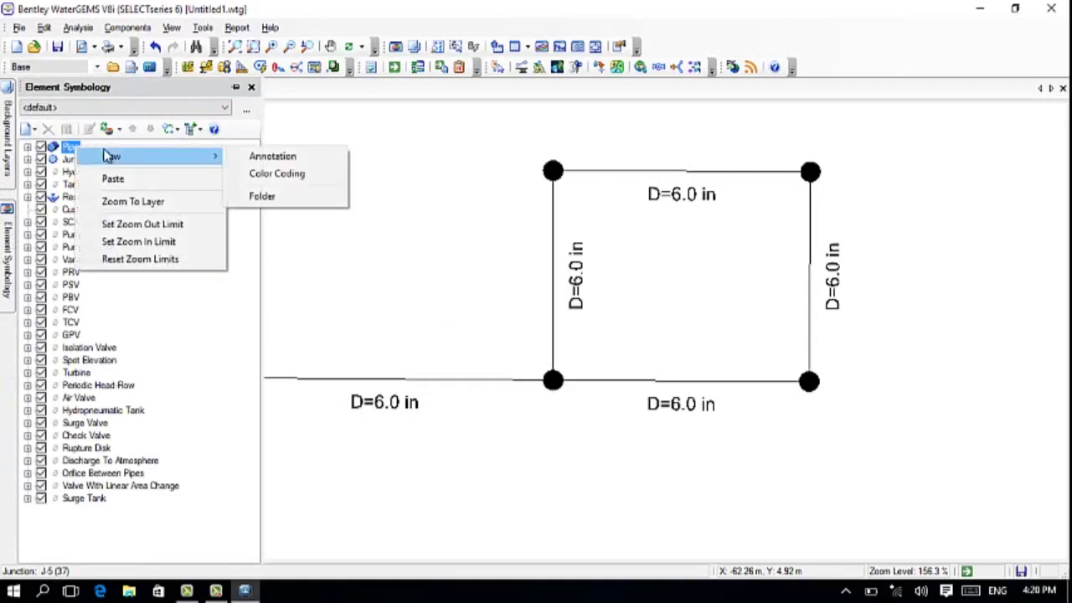
left_click(259, 156)
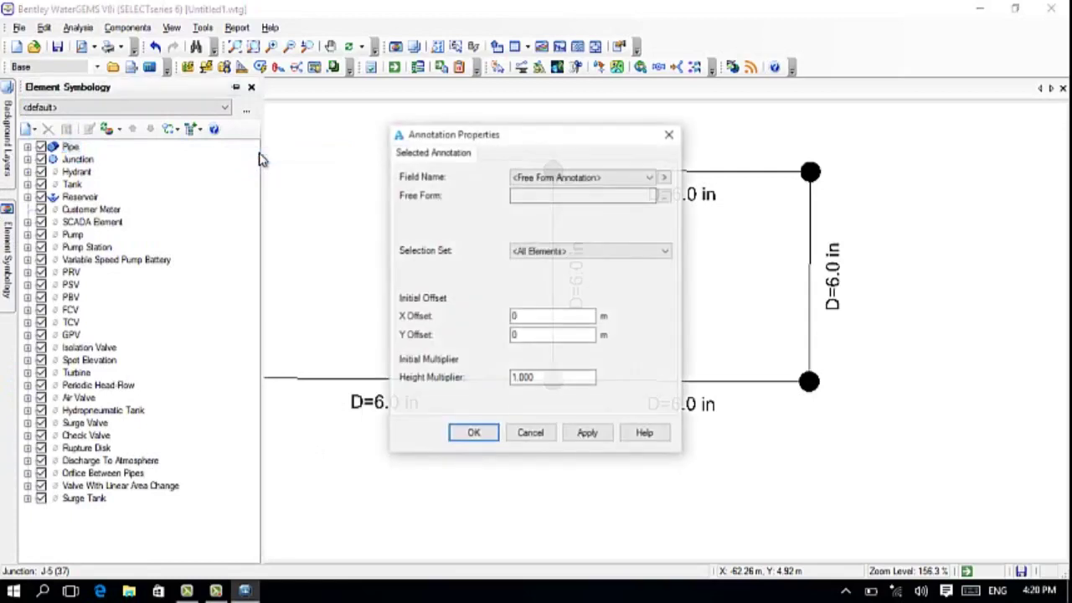
left_click(652, 186)
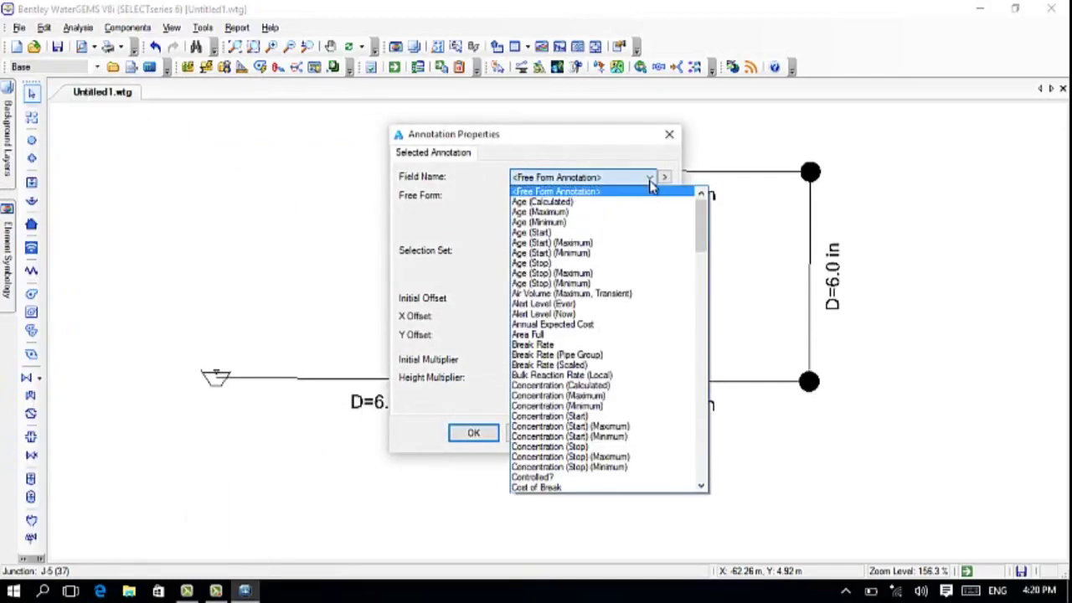
scroll(614, 324, "down", 1)
scroll(614, 323, "down", 12)
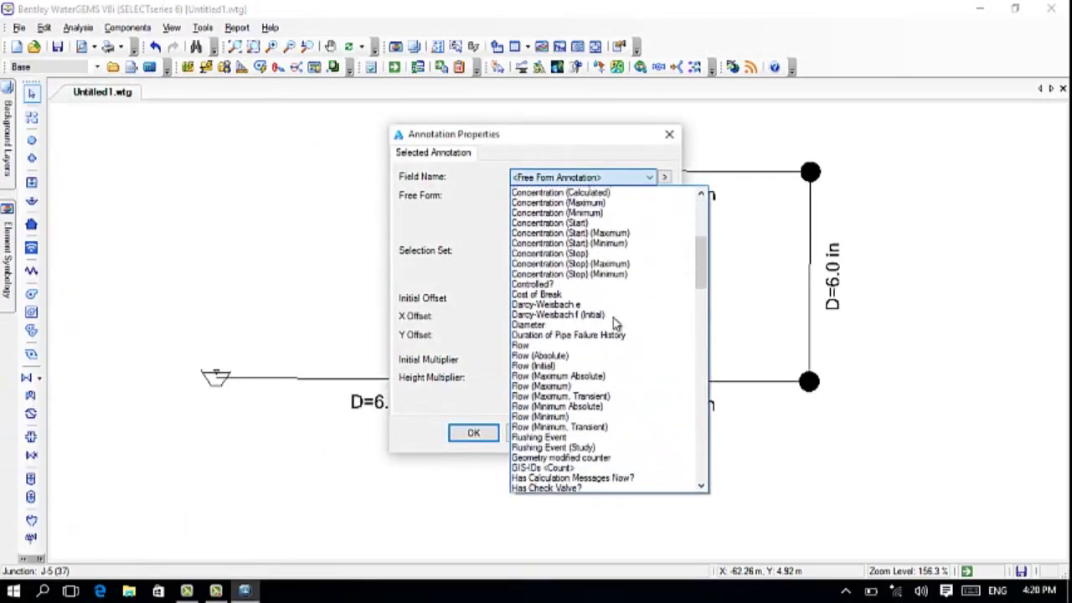
scroll(616, 323, "down", 6)
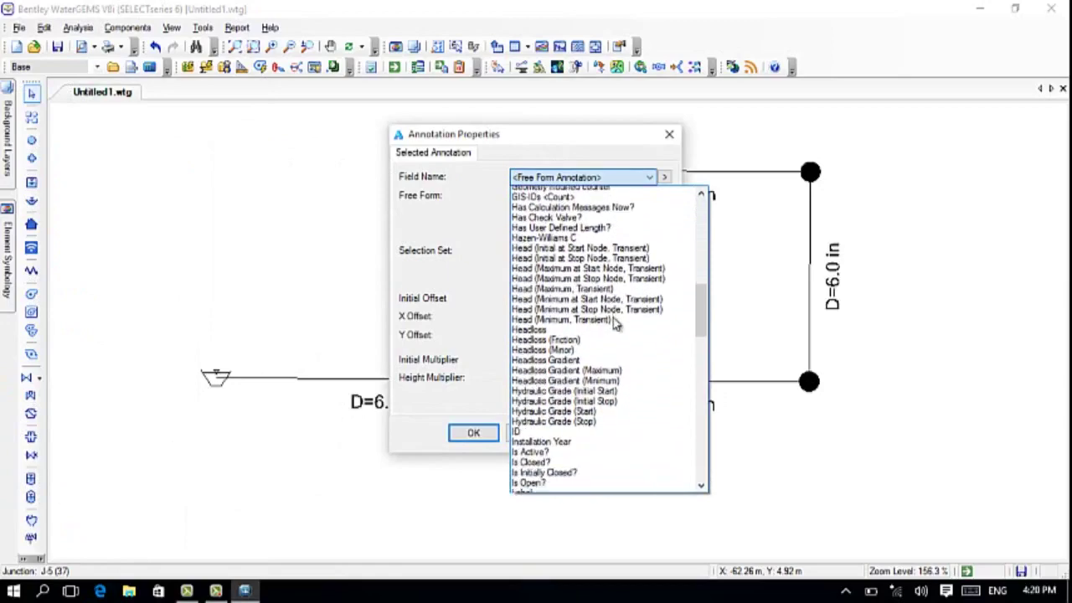